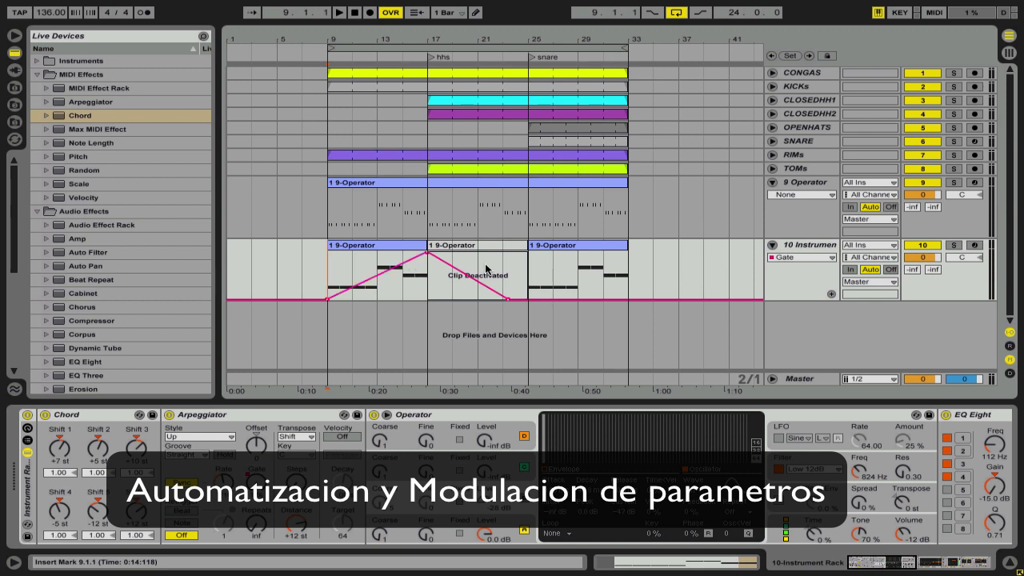
{"action": "mouse_move", "coordinate": [303, 274]}
{"action": "left_mouse_down"}
{"action": "mouse_move", "coordinate": [653, 264]}
{"action": "mouse_move", "coordinate": [288, 265]}
{"action": "left_mouse_up"}
{"action": "left_click", "coordinate": [668, 262]}
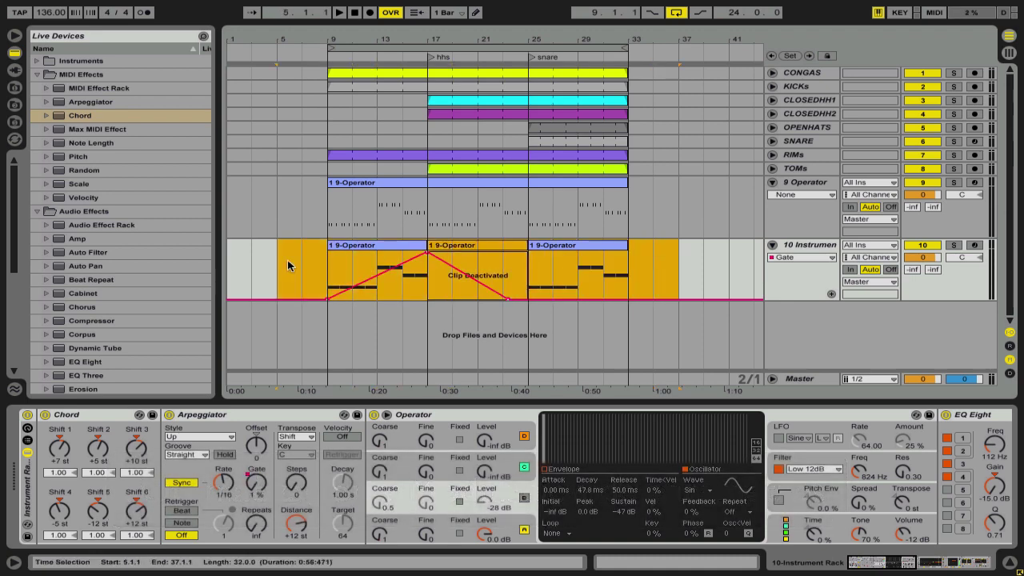
{"action": "left_click", "coordinate": [352, 268]}
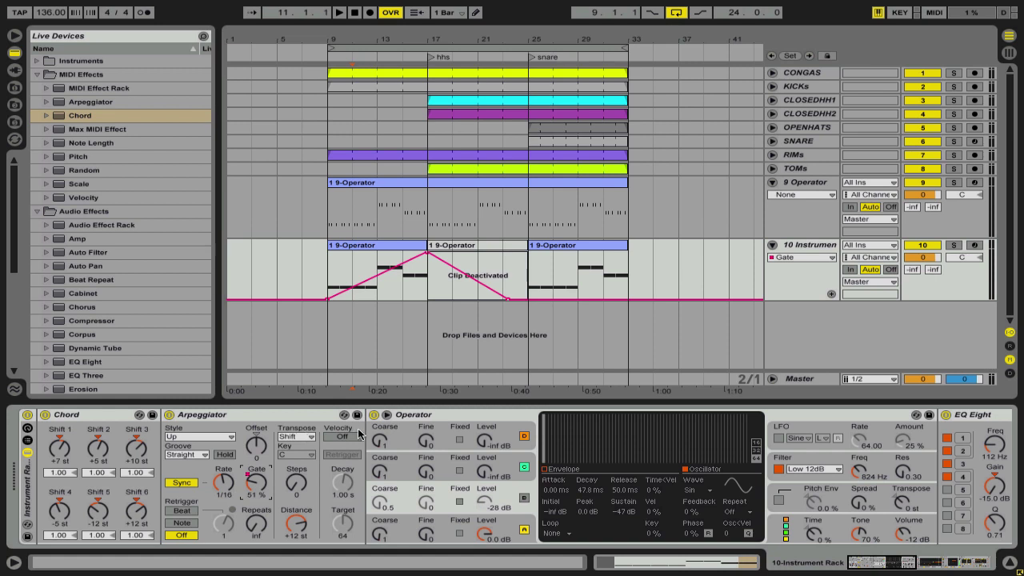
{"action": "left_click_drag", "start_coordinate": [314, 281], "coordinate": [473, 281]}
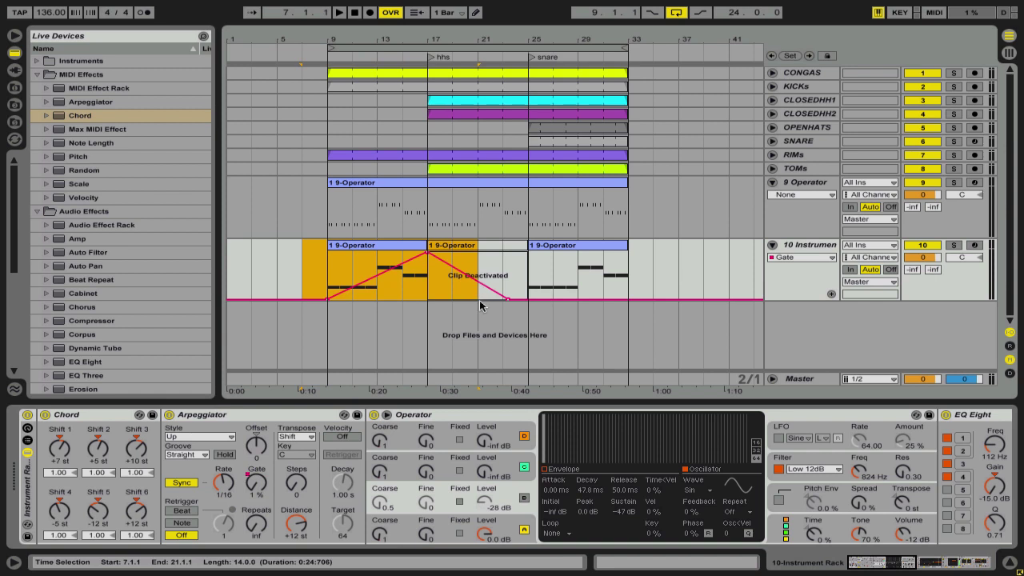
Step: Solo the 10 Instrument track and play its Gate automation from bar 9
{"action": "left_click", "coordinate": [953, 245]}
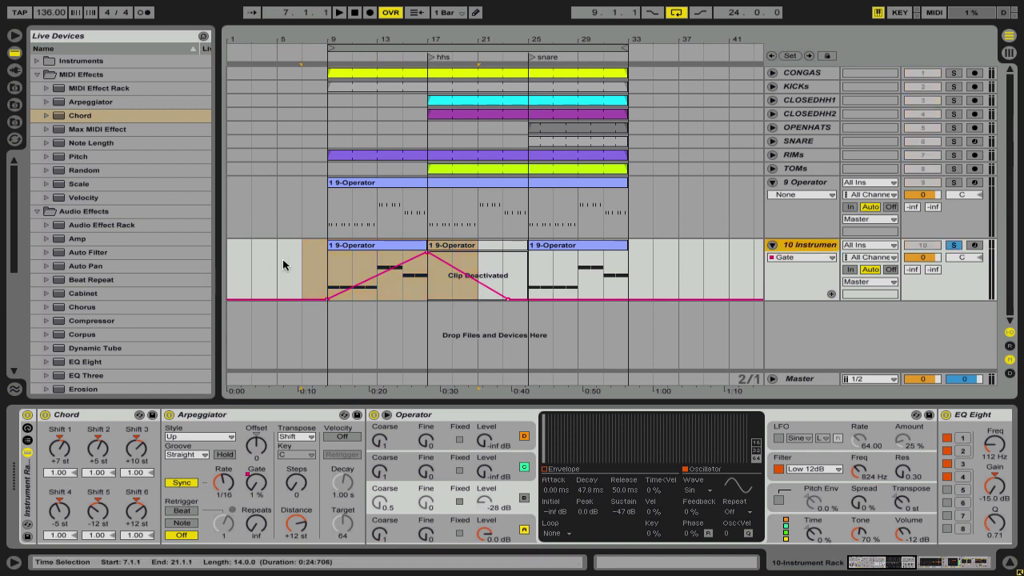
{"action": "left_click", "coordinate": [337, 256]}
{"action": "key", "text": "space"}
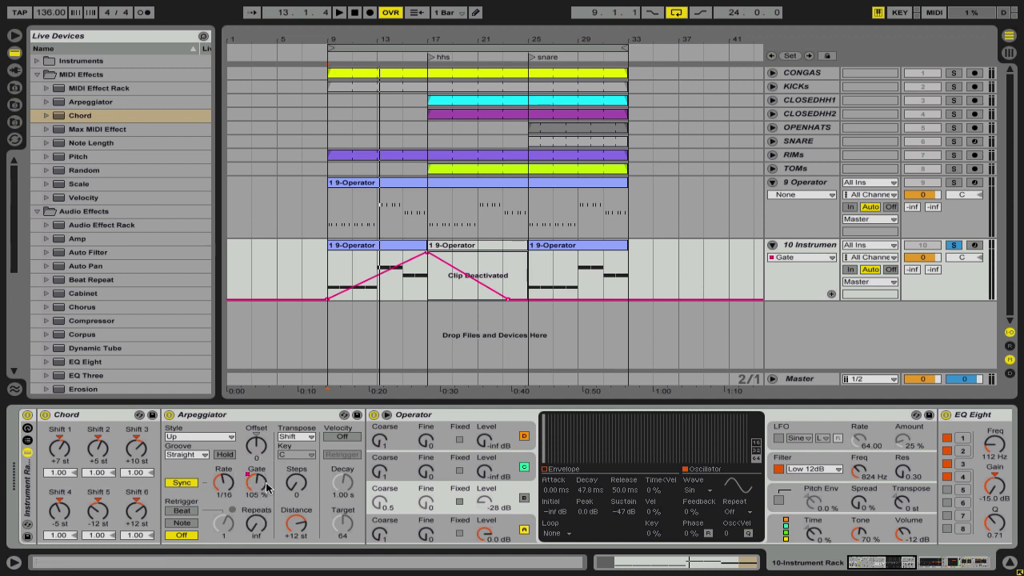
Step: Override the Arpeggiator's automated Gate with a manual value of 78 % and read the help text for Back to Arrangement
{"action": "left_click_drag", "start_coordinate": [266, 489], "coordinate": [267, 510]}
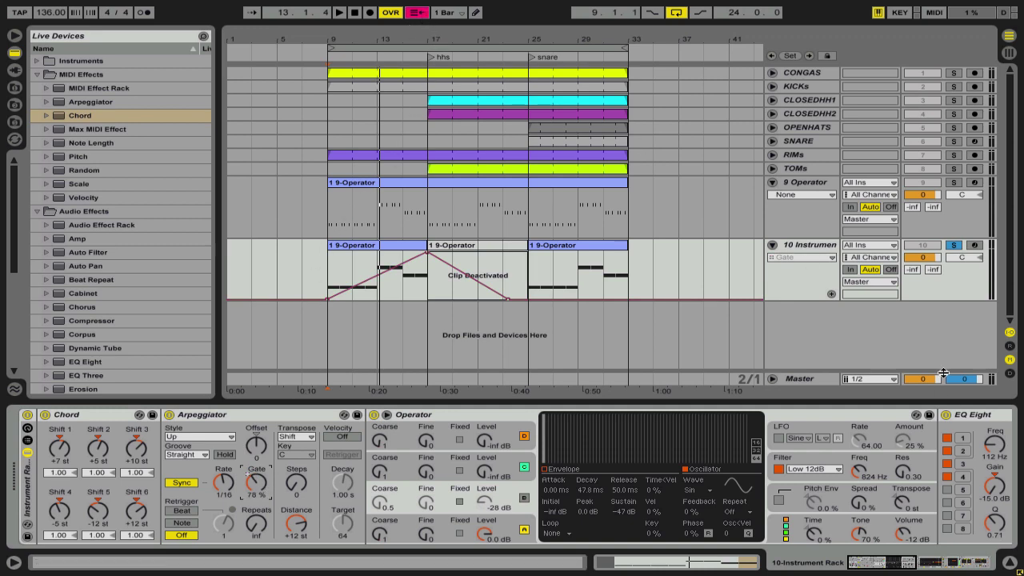
{"action": "key", "text": "shift+question"}
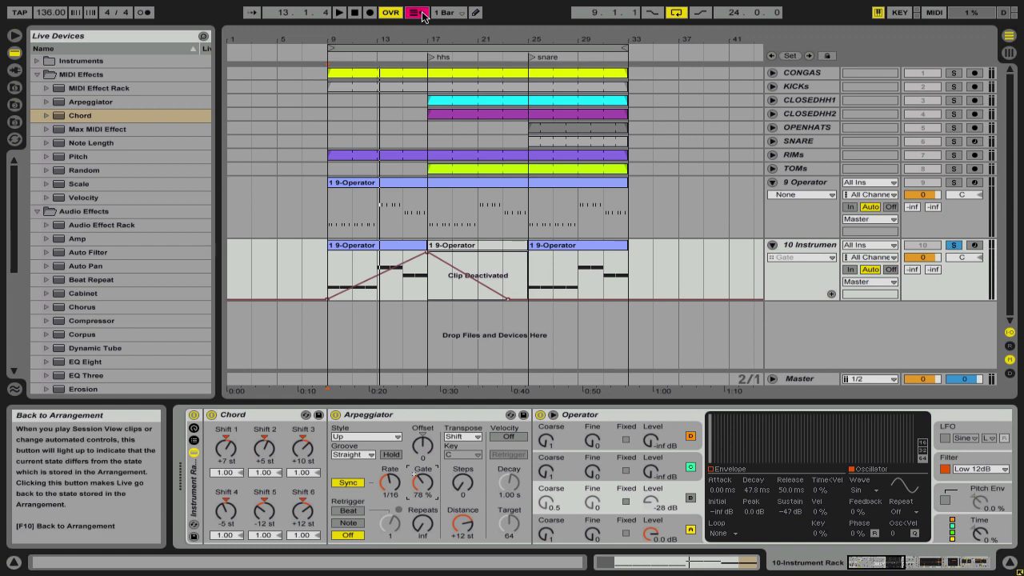
{"action": "key", "text": "shift+question"}
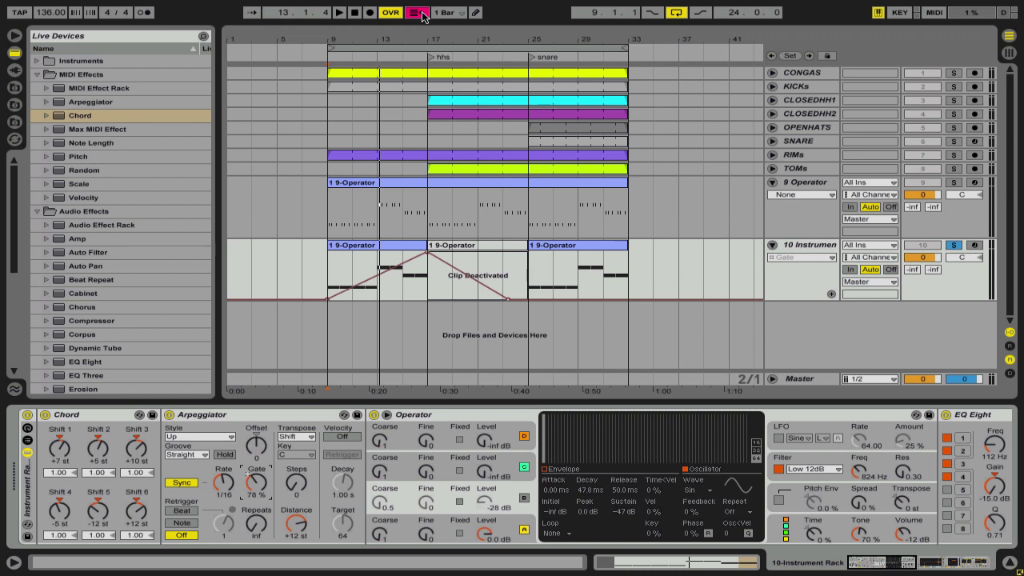
Step: Restore the overridden Gate automation and review its ramp from bar 9 to bar 17
{"action": "left_click", "coordinate": [329, 263]}
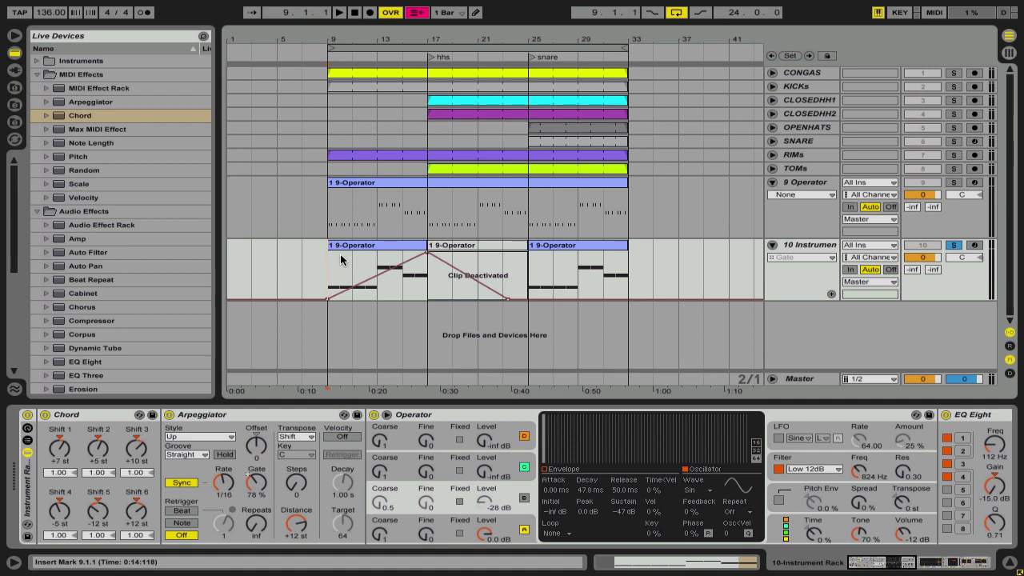
{"action": "left_click", "coordinate": [416, 14]}
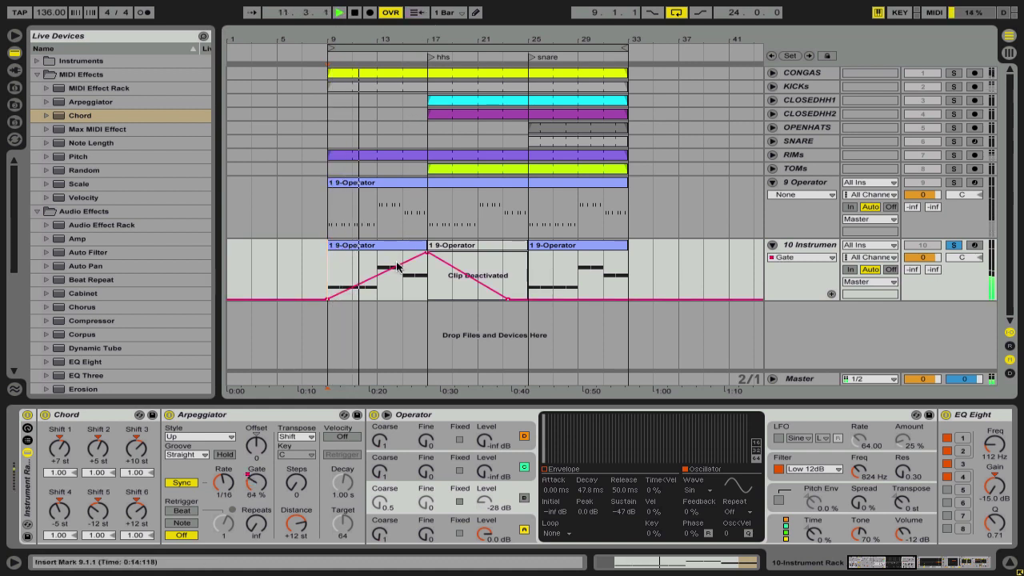
{"action": "mouse_move", "coordinate": [348, 267]}
{"action": "left_mouse_down"}
{"action": "mouse_move", "coordinate": [384, 264]}
{"action": "mouse_move", "coordinate": [325, 267]}
{"action": "mouse_move", "coordinate": [428, 269]}
{"action": "left_mouse_up"}
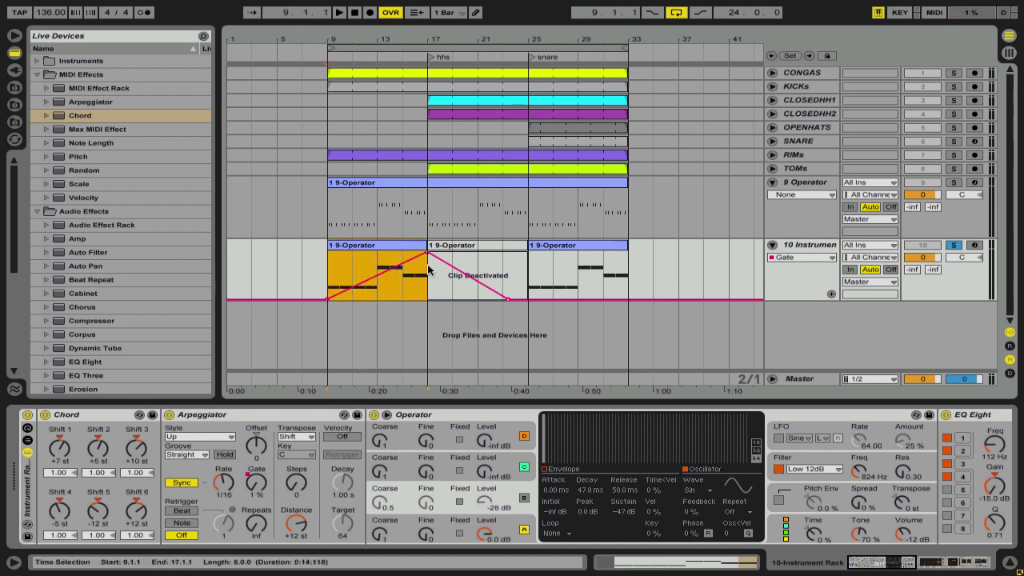
{"action": "left_click", "coordinate": [429, 273]}
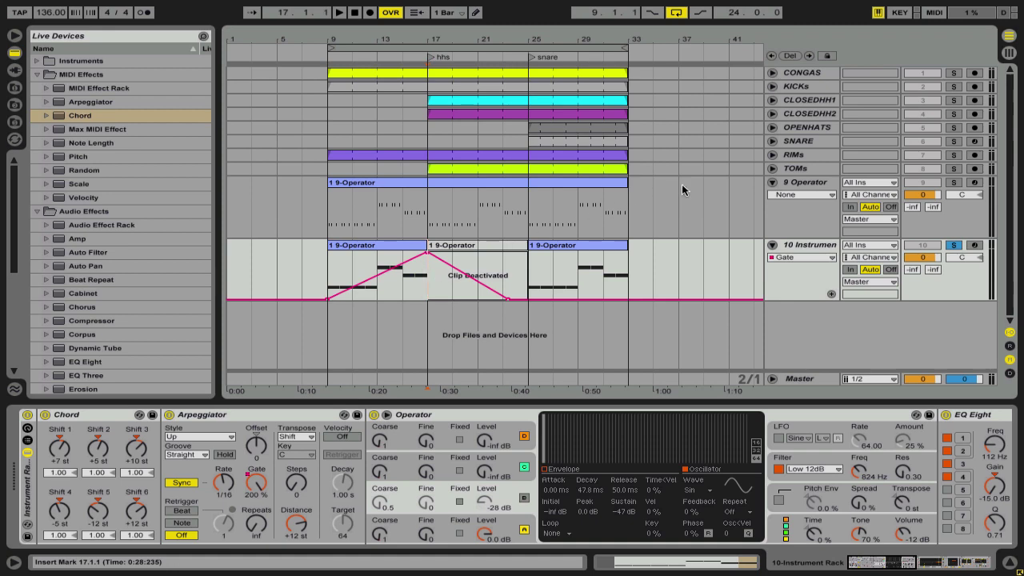
Step: Deactivate the 10 Instrument track and solo the 9 Operator track, playing it from bar 9
{"action": "left_click", "coordinate": [608, 216]}
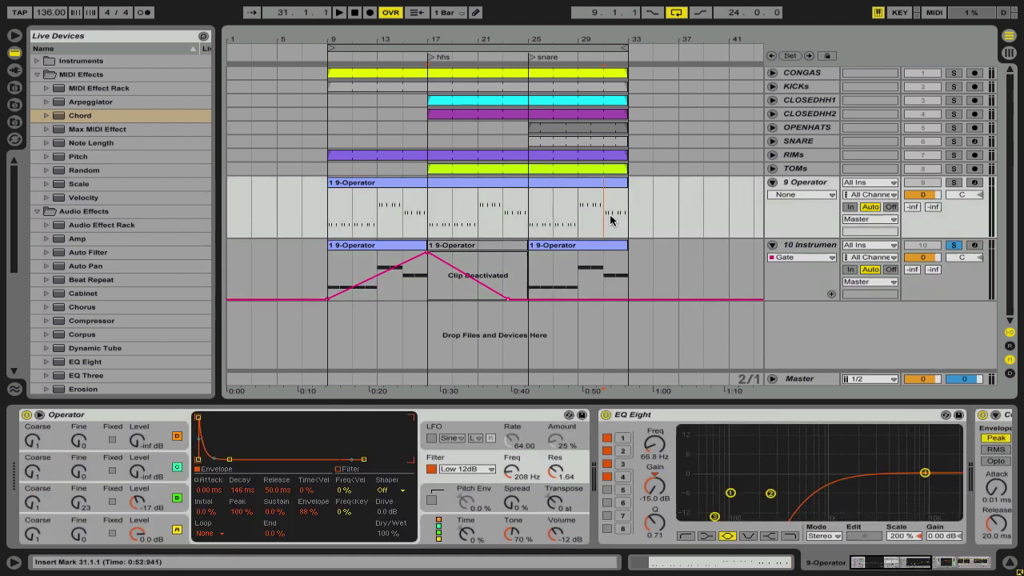
{"action": "left_click", "coordinate": [951, 252]}
{"action": "left_click", "coordinate": [953, 246]}
{"action": "left_click", "coordinate": [934, 247]}
{"action": "left_click", "coordinate": [953, 184]}
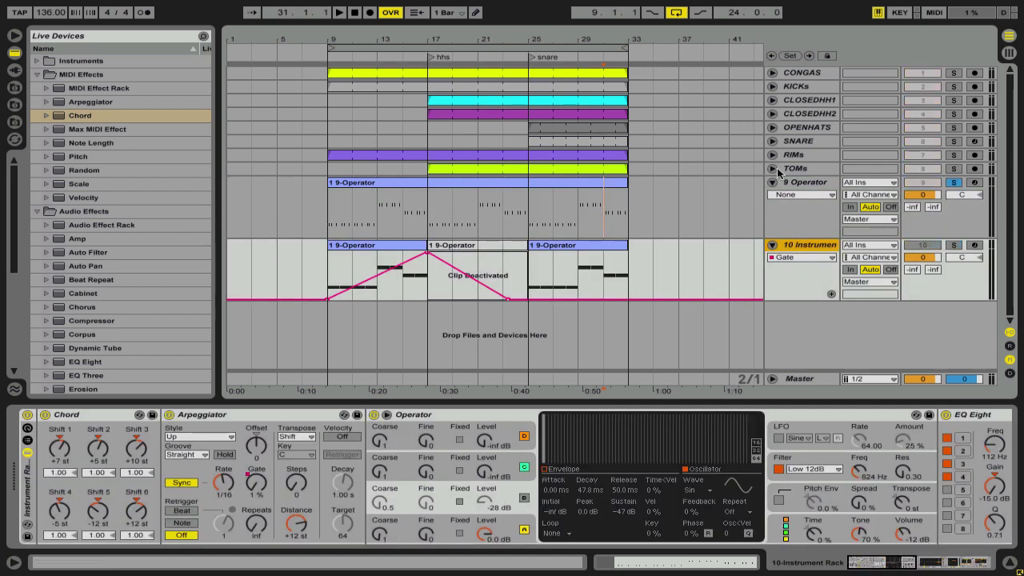
{"action": "left_click", "coordinate": [812, 188]}
{"action": "key", "text": "space"}
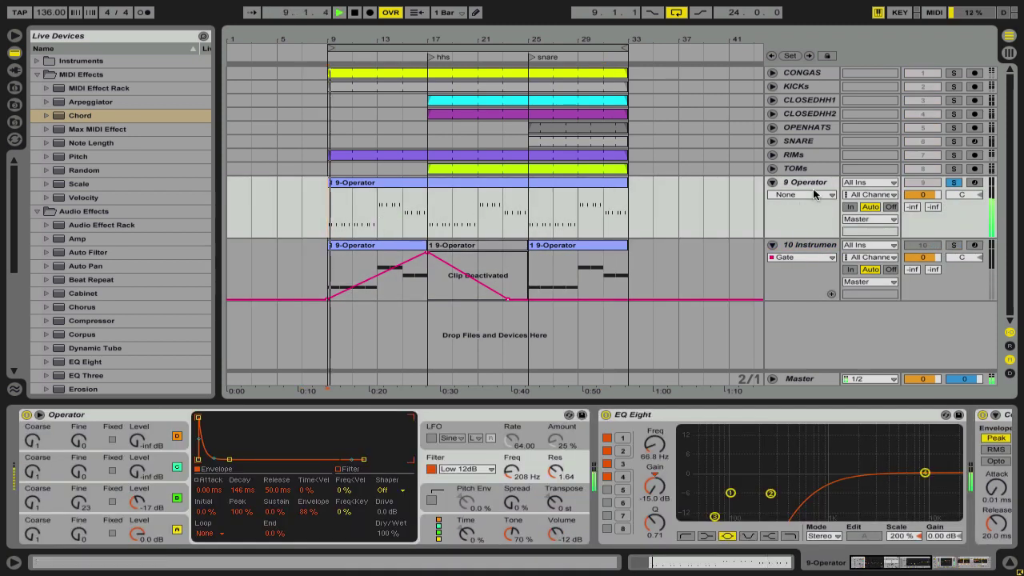
{"action": "left_click", "coordinate": [814, 187]}
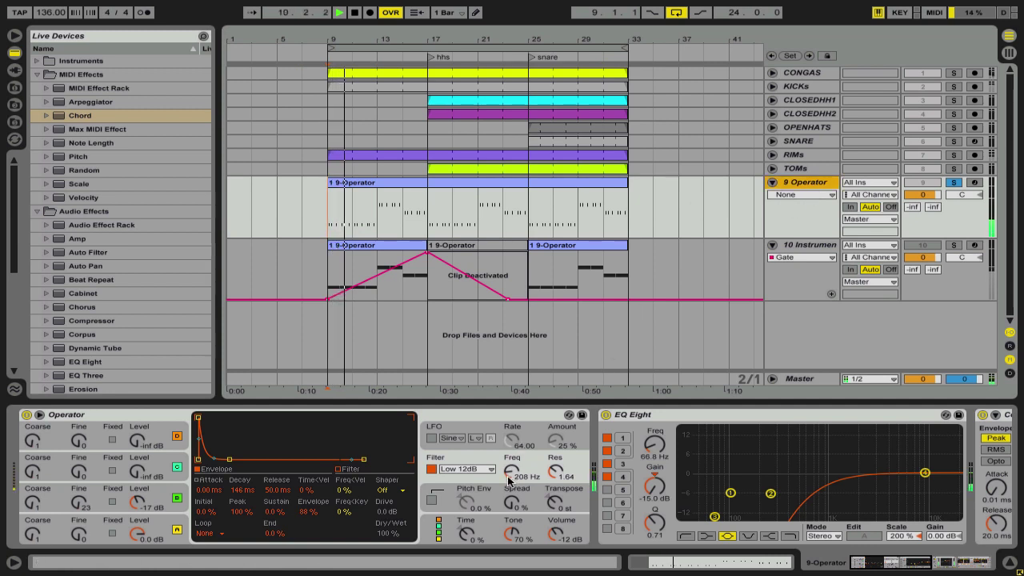
Step: Set the filter of track 9's Operator to a frequency of 745 Hz and a resonance of 3.47
{"action": "left_click_drag", "start_coordinate": [509, 480], "coordinate": [509, 412]}
{"action": "left_click", "coordinate": [555, 471]}
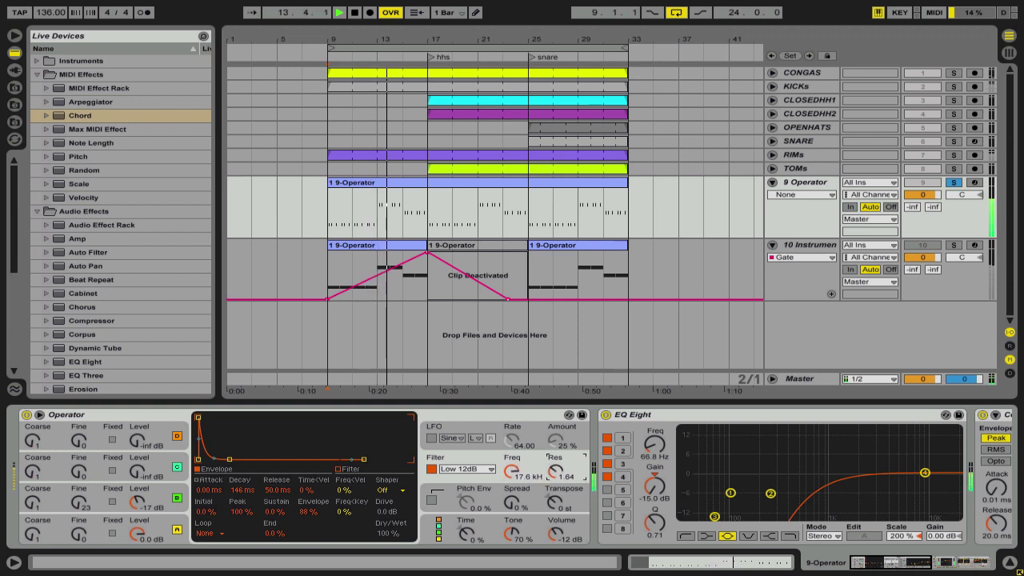
{"action": "left_click_drag", "start_coordinate": [556, 470], "coordinate": [513, 508]}
{"action": "key", "text": "space"}
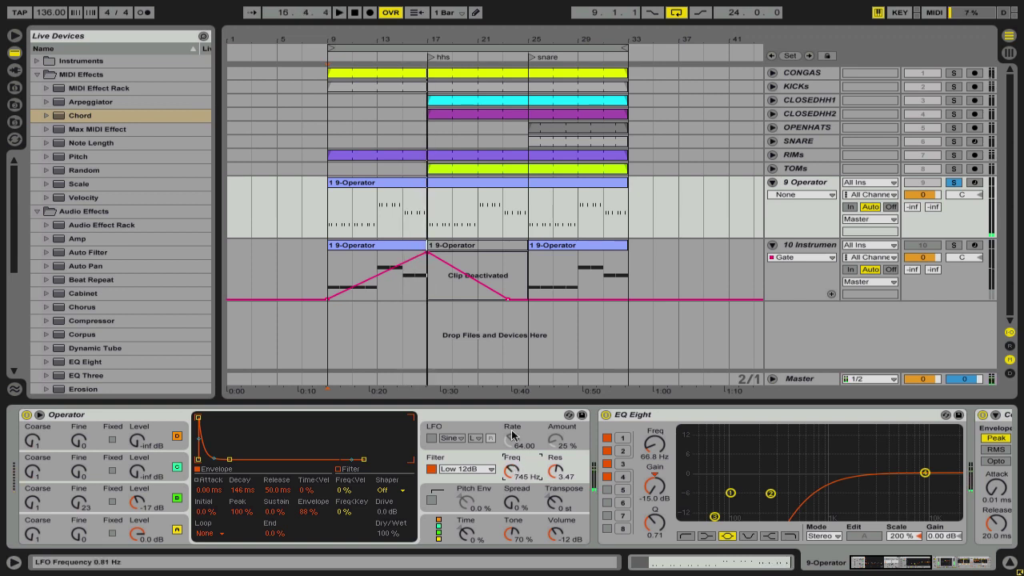
Step: Unsolo the 9 Operator track and play the arrangement from bar 9 to hear its filter in the mix
{"action": "left_click", "coordinate": [327, 212]}
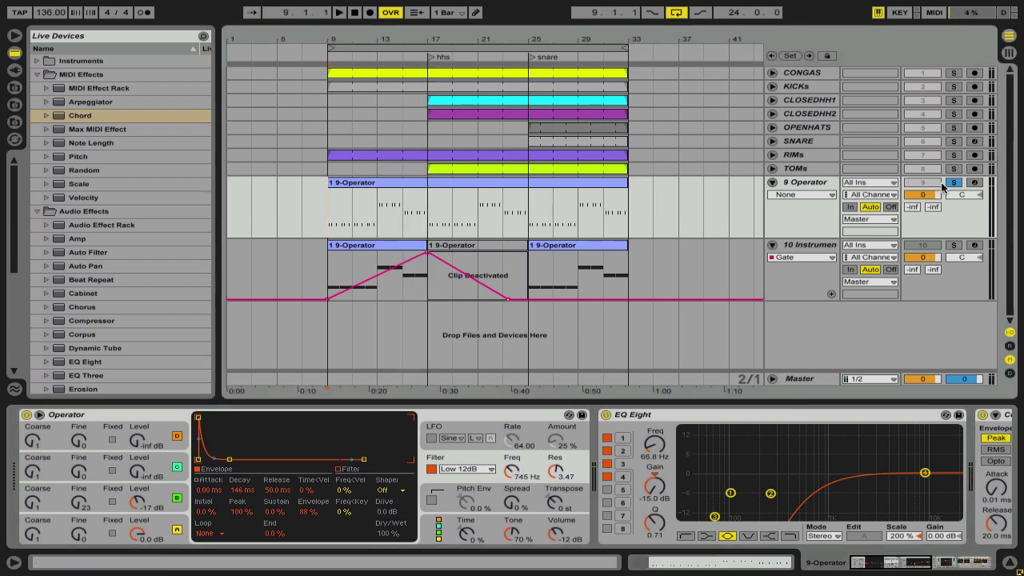
{"action": "left_click", "coordinate": [952, 184]}
{"action": "key", "text": "space"}
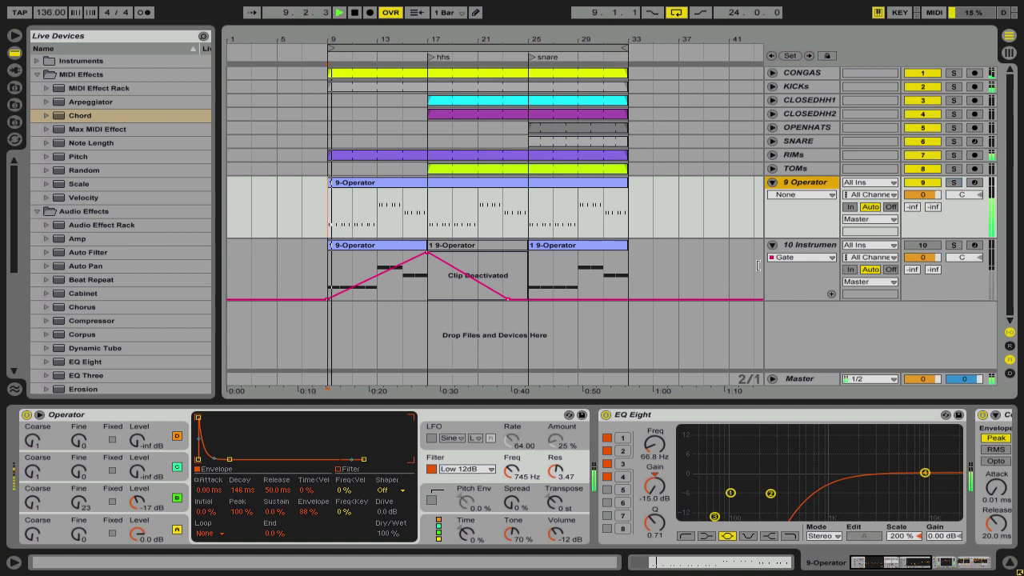
{"action": "mouse_move", "coordinate": [510, 478]}
{"action": "left_mouse_down"}
{"action": "mouse_move", "coordinate": [511, 426]}
{"action": "mouse_move", "coordinate": [510, 478]}
{"action": "left_mouse_up"}
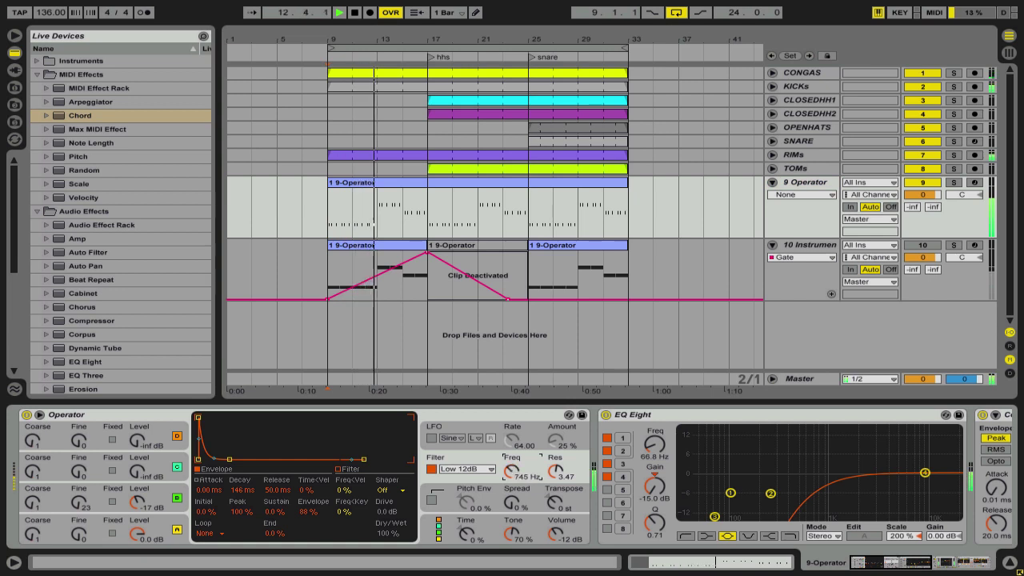
{"action": "key", "text": "space"}
Step: Show all automatable parameters and display the Operator's Filter Freq envelope on the 9 Operator track
{"action": "left_click", "coordinate": [783, 195]}
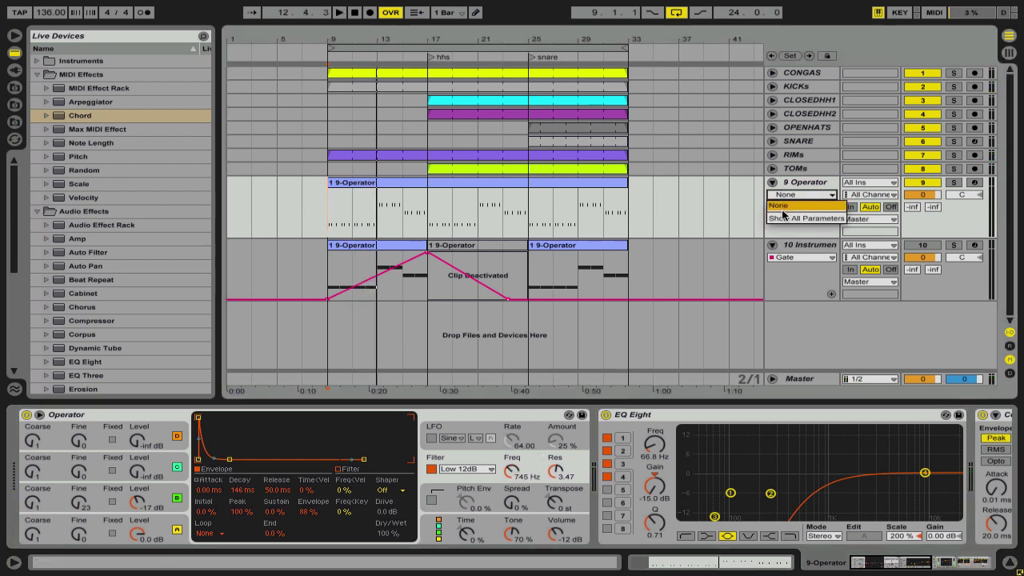
{"action": "left_click", "coordinate": [782, 220]}
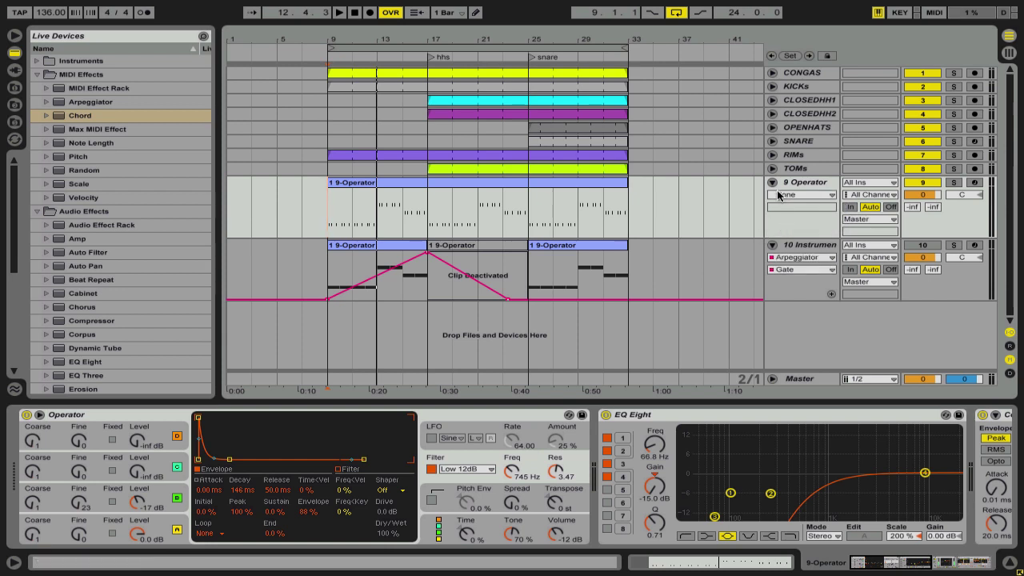
{"action": "left_click", "coordinate": [512, 473]}
{"action": "left_click", "coordinate": [553, 474]}
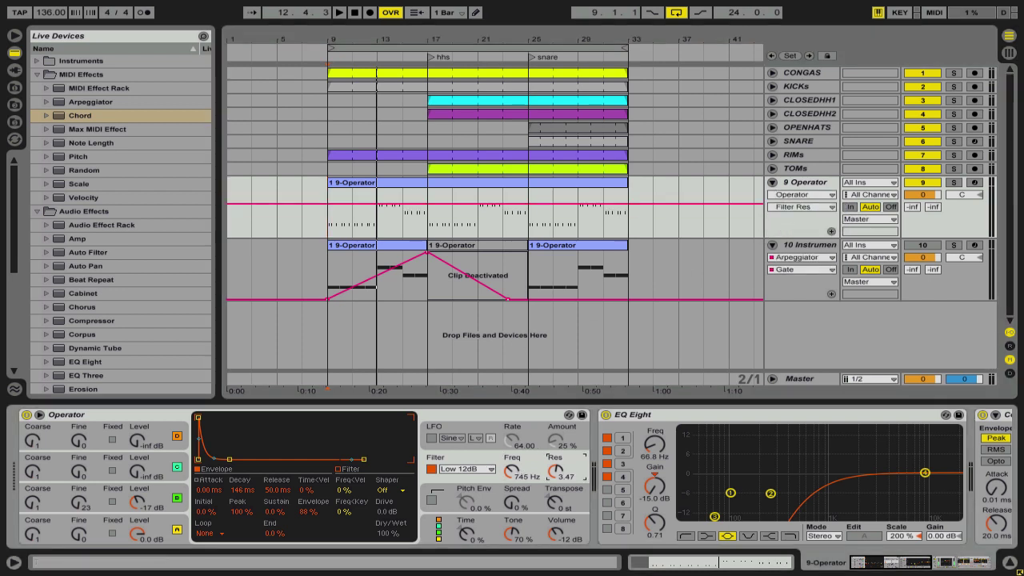
{"action": "left_click", "coordinate": [513, 472]}
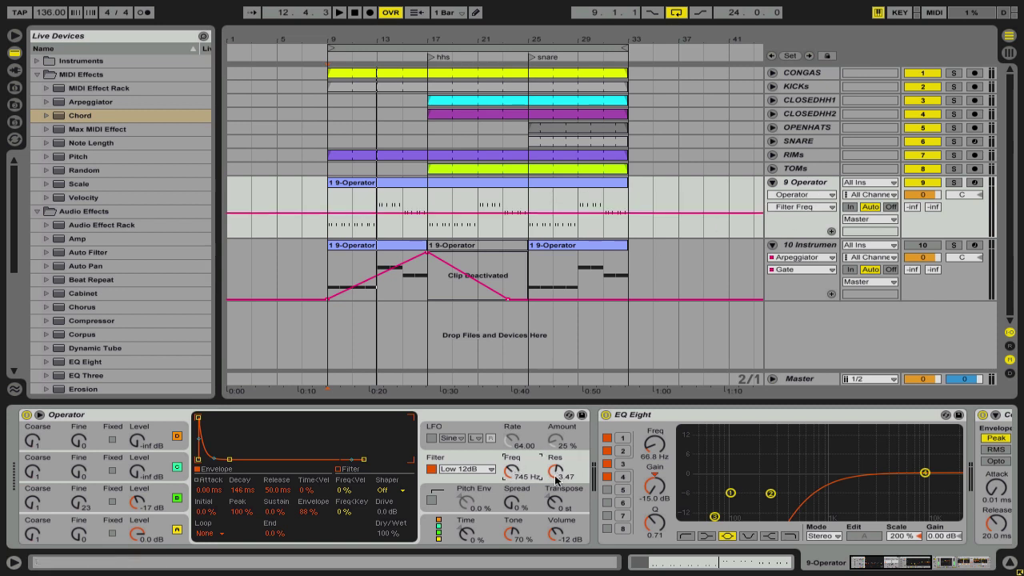
Step: Compare the Filter Res and Filter Freq envelopes on the 9 Operator track and examine its automation device and parameter choices
{"action": "left_click", "coordinate": [552, 473]}
{"action": "left_click", "coordinate": [522, 475]}
{"action": "left_click", "coordinate": [552, 474]}
{"action": "left_click", "coordinate": [521, 476]}
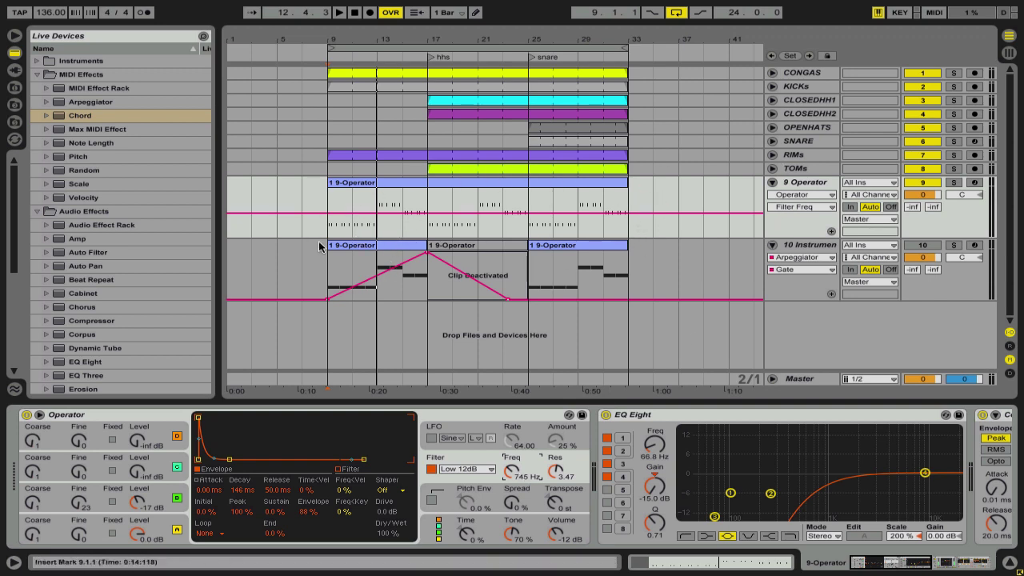
{"action": "left_click", "coordinate": [793, 196]}
{"action": "left_click", "coordinate": [790, 205]}
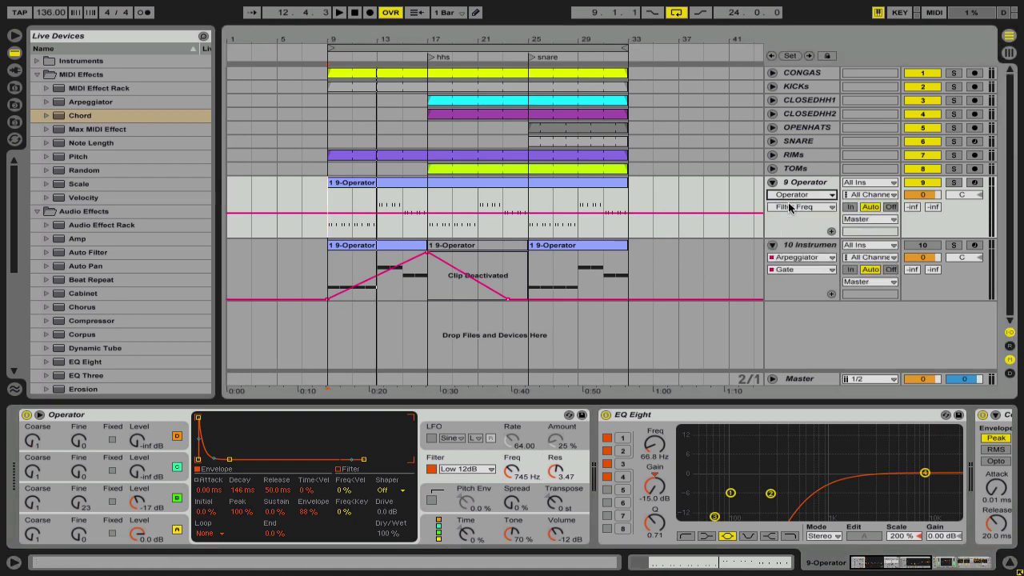
{"action": "left_click", "coordinate": [789, 207]}
{"action": "left_click", "coordinate": [790, 207]}
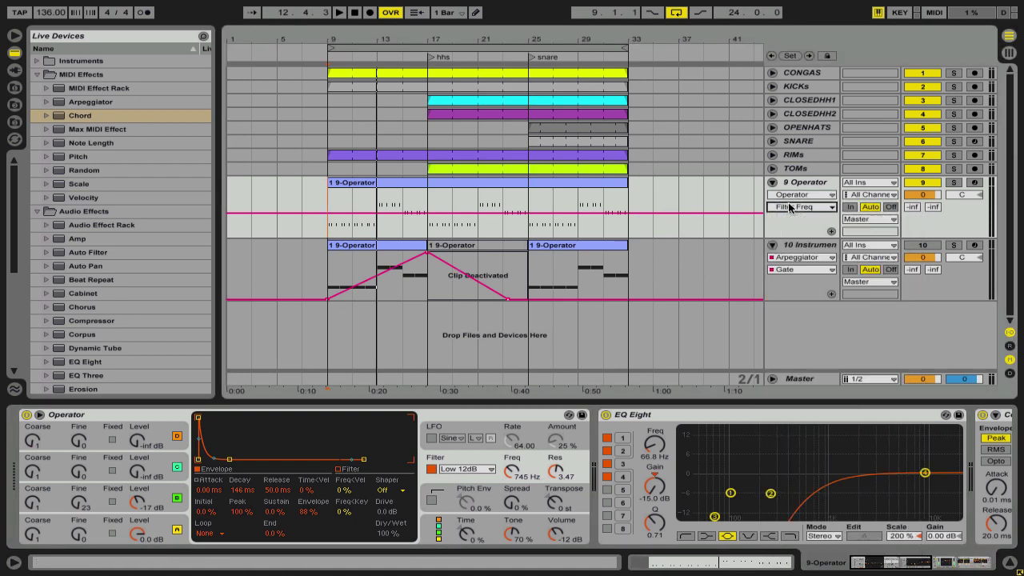
{"action": "left_click", "coordinate": [520, 472]}
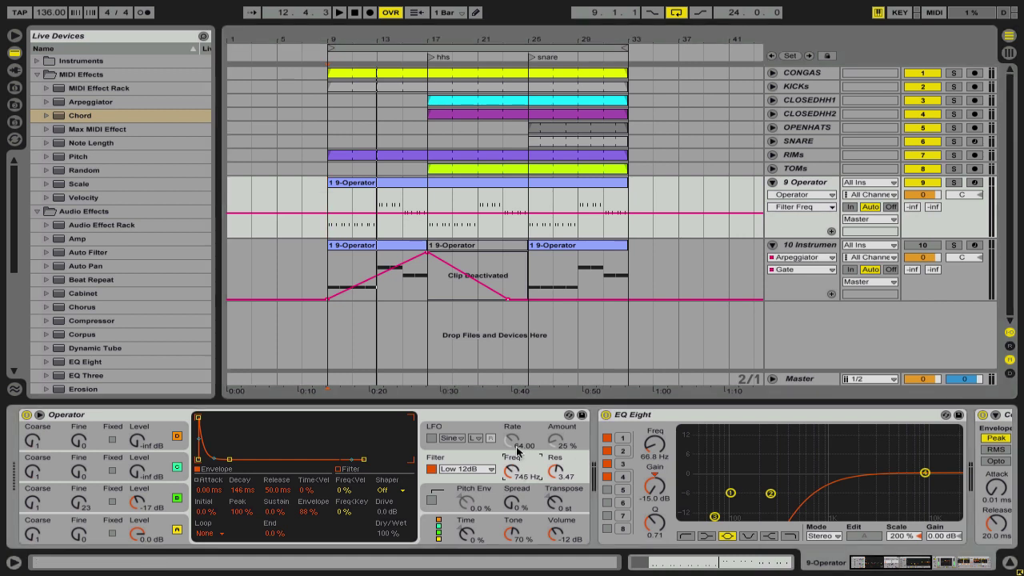
Step: Draw stepped Filter Freq automation on the 9 Operator track, low at 72 Hz over bars 7 to 11 and high over bars 15 to 17
{"action": "left_click", "coordinate": [330, 220]}
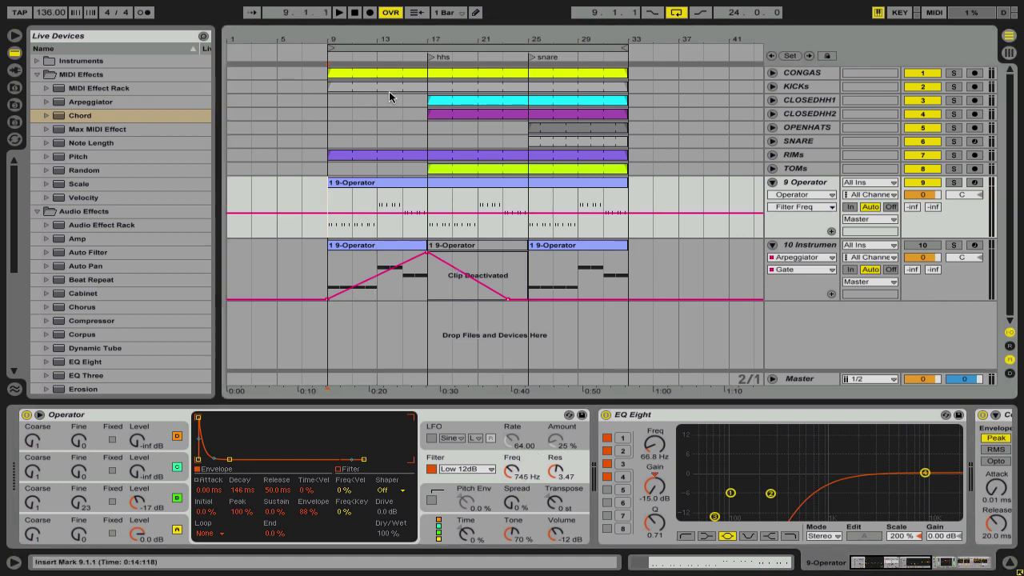
{"action": "left_click", "coordinate": [473, 16]}
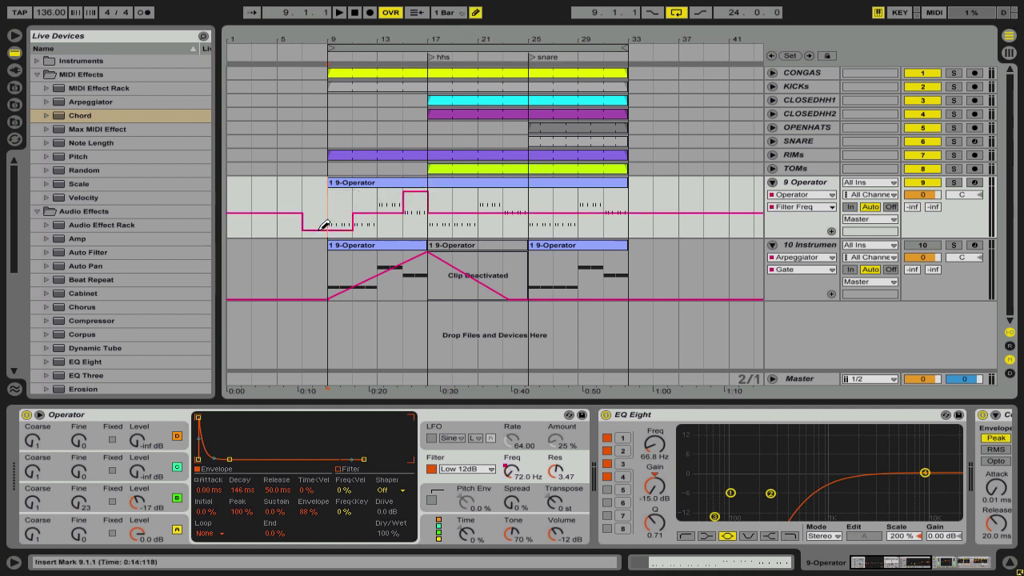
{"action": "left_click", "coordinate": [400, 216], "text": "shift"}
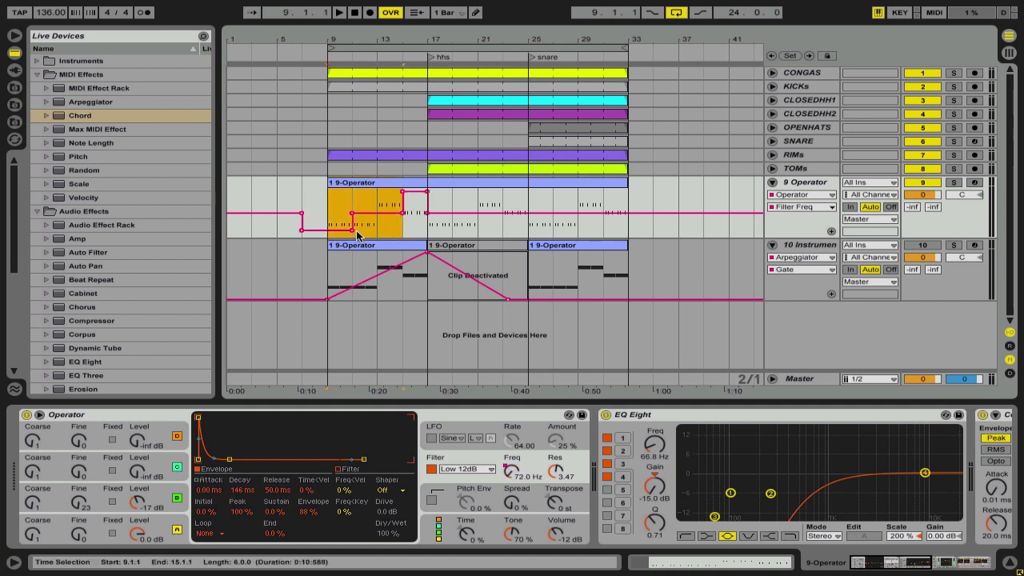
Step: Reshape the Filter Freq steps into a ramp rising from 72 Hz at bar 9 to the peak at bar 17, and play it
{"action": "left_click", "coordinate": [331, 234]}
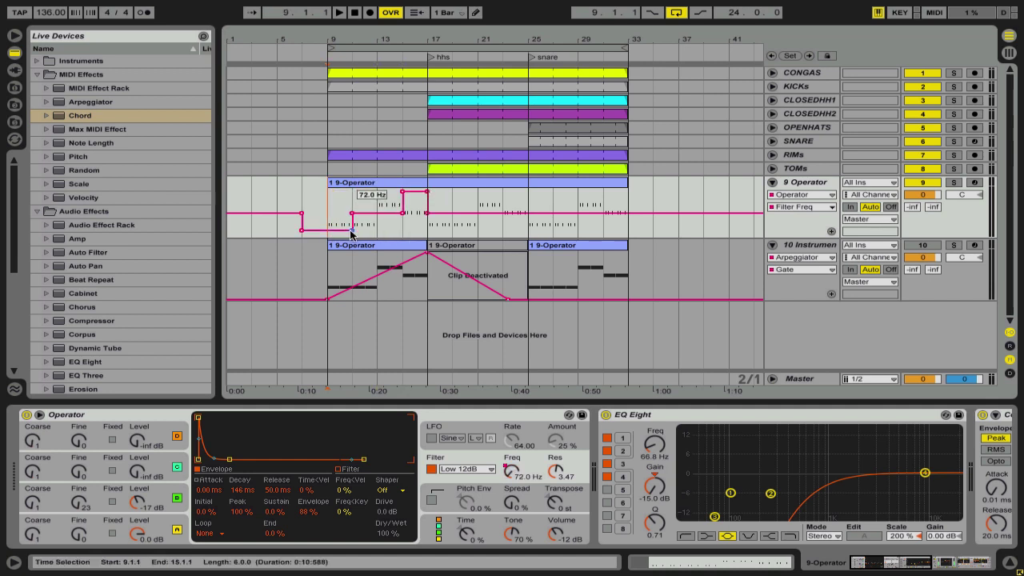
{"action": "mouse_move", "coordinate": [352, 233]}
{"action": "left_mouse_down"}
{"action": "mouse_move", "coordinate": [330, 230]}
{"action": "mouse_move", "coordinate": [400, 196]}
{"action": "mouse_move", "coordinate": [406, 209]}
{"action": "left_mouse_up"}
{"action": "left_click", "coordinate": [404, 192]}
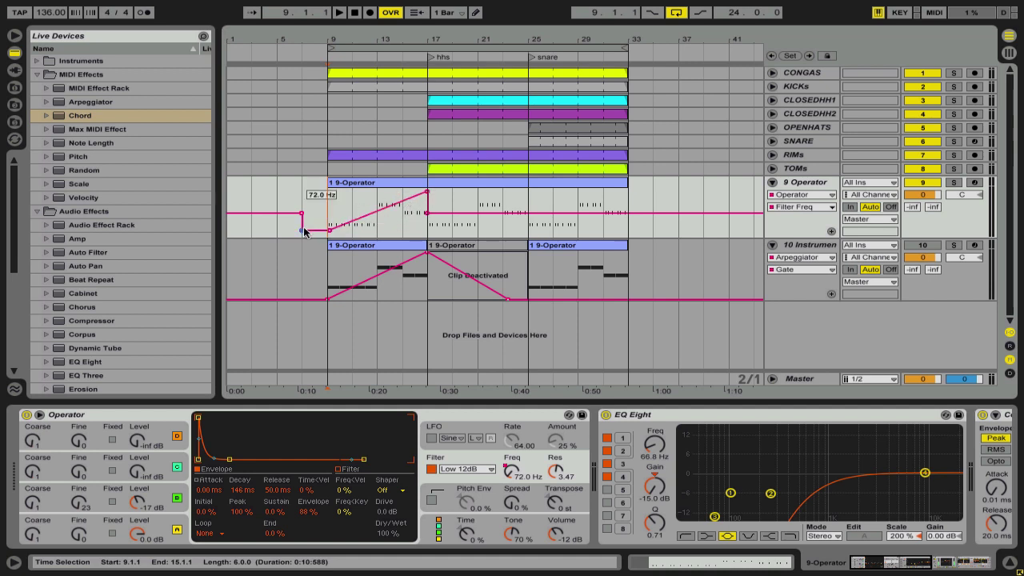
{"action": "left_click", "coordinate": [327, 229]}
{"action": "key", "text": "space"}
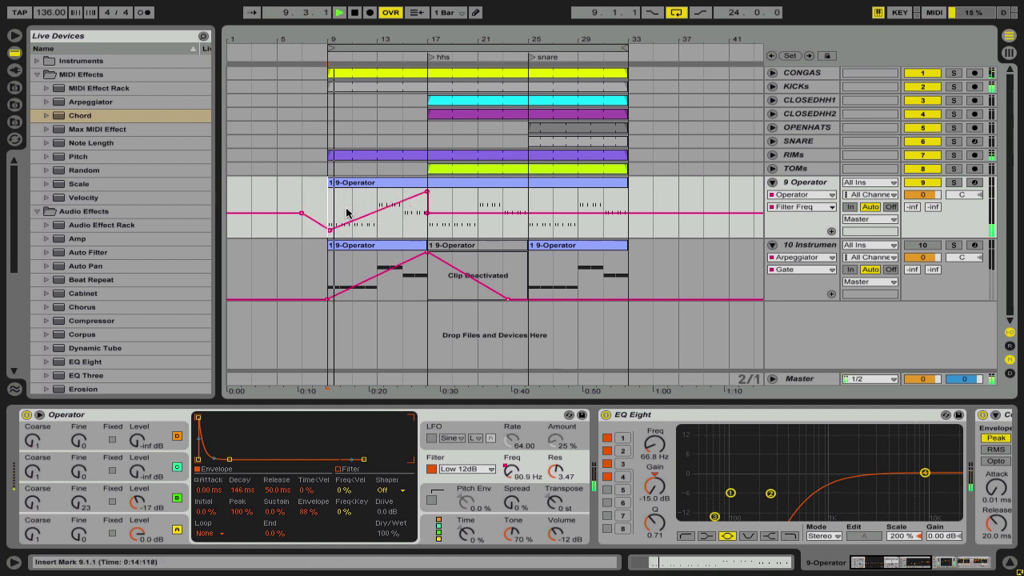
Step: Raise the Filter Freq ramp's start at bar 9, enlarge the 9 Operator track, and slope the envelope down from bar 17 to bar 25
{"action": "left_click_drag", "start_coordinate": [327, 227], "coordinate": [328, 217]}
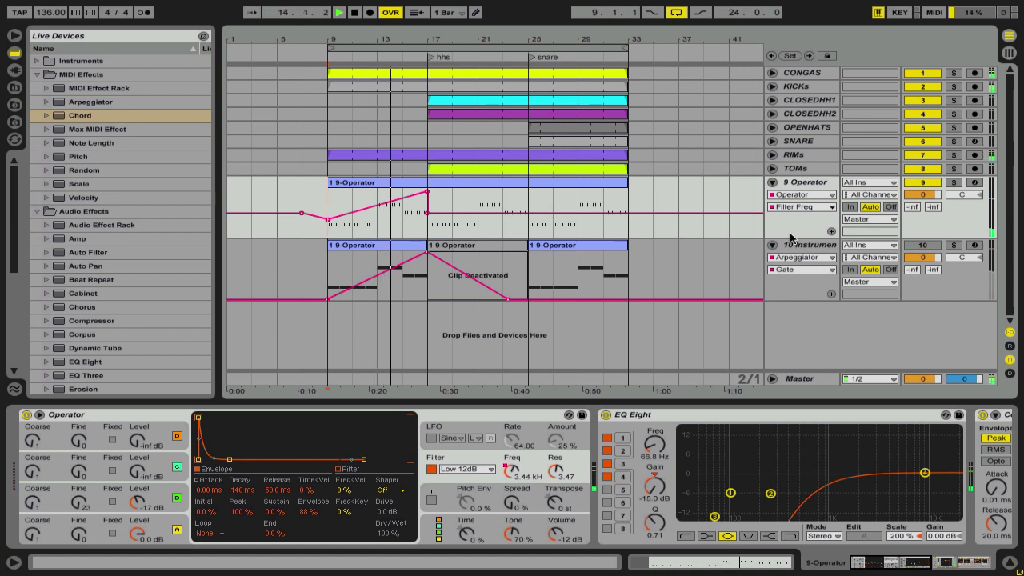
{"action": "left_click_drag", "start_coordinate": [783, 238], "coordinate": [783, 300]}
{"action": "left_click_drag", "start_coordinate": [424, 246], "coordinate": [525, 248]}
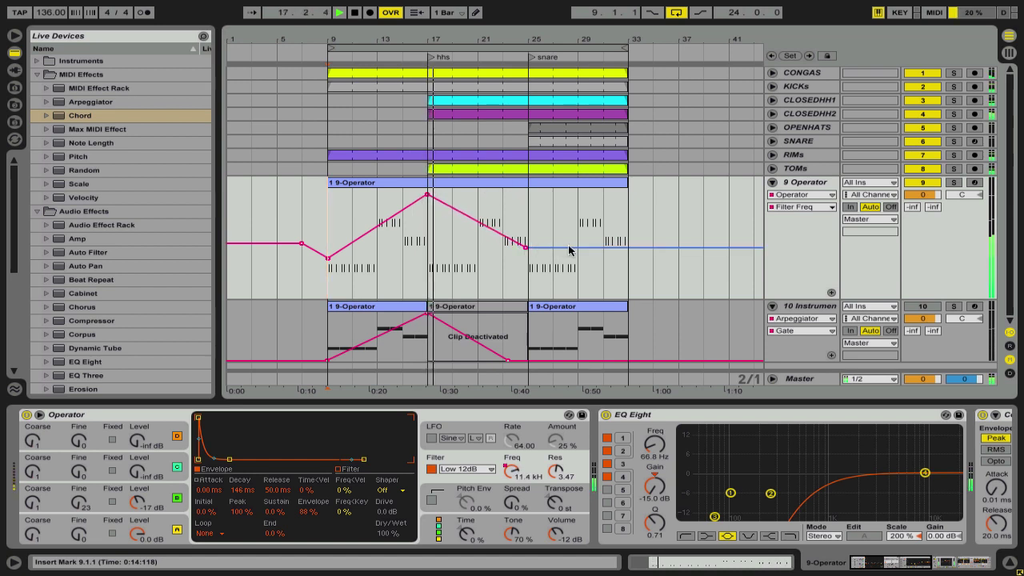
{"action": "left_click_drag", "start_coordinate": [525, 248], "coordinate": [527, 253]}
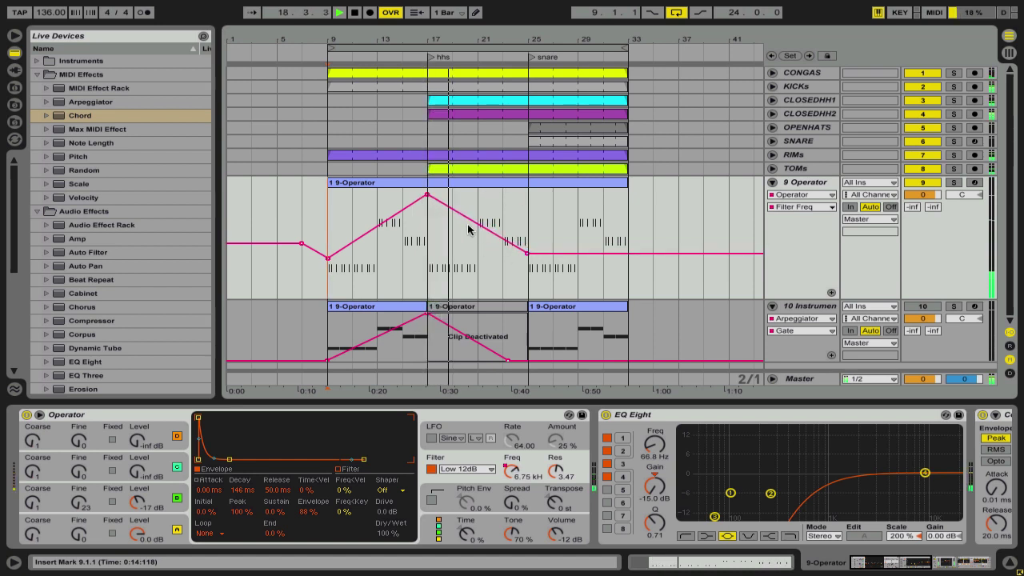
Step: Reshape the Filter Freq envelope to drop sharply at bar 17, climb to a peak at bar 25, and fall until just before bar 33
{"action": "left_click_drag", "start_coordinate": [462, 217], "coordinate": [428, 260]}
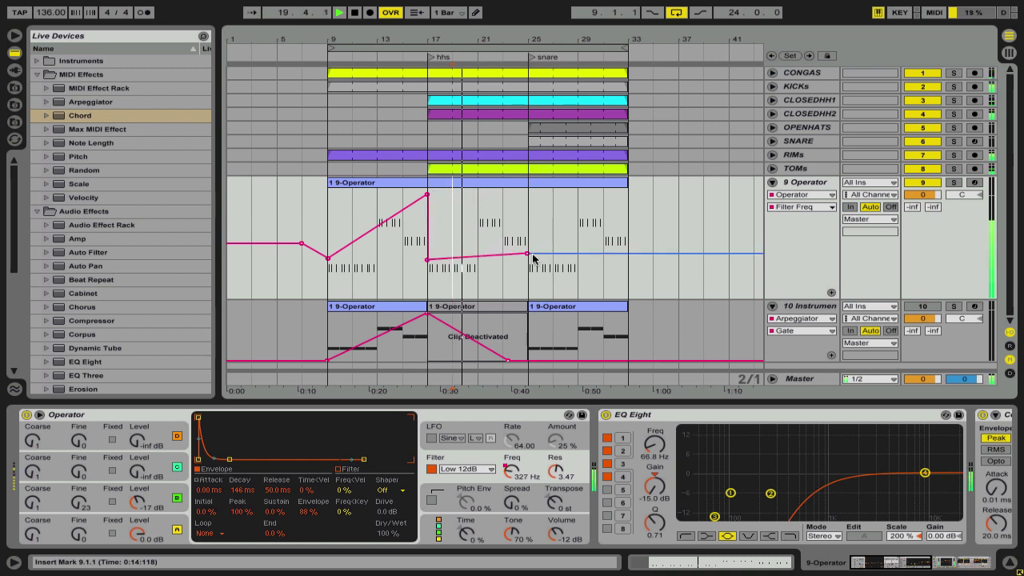
{"action": "left_click_drag", "start_coordinate": [528, 254], "coordinate": [528, 207]}
{"action": "left_click_drag", "start_coordinate": [630, 206], "coordinate": [622, 258]}
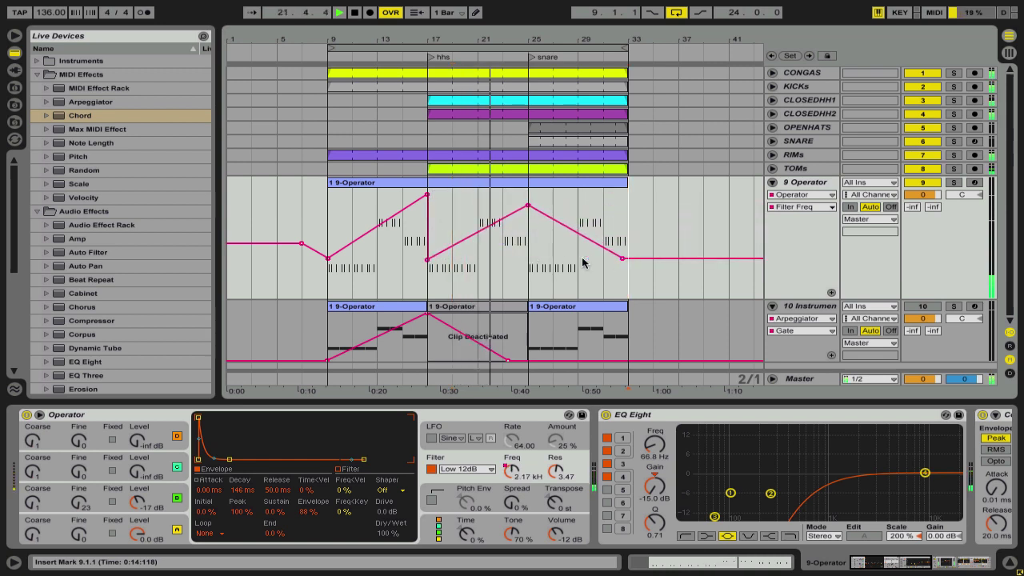
{"action": "left_click", "coordinate": [428, 260]}
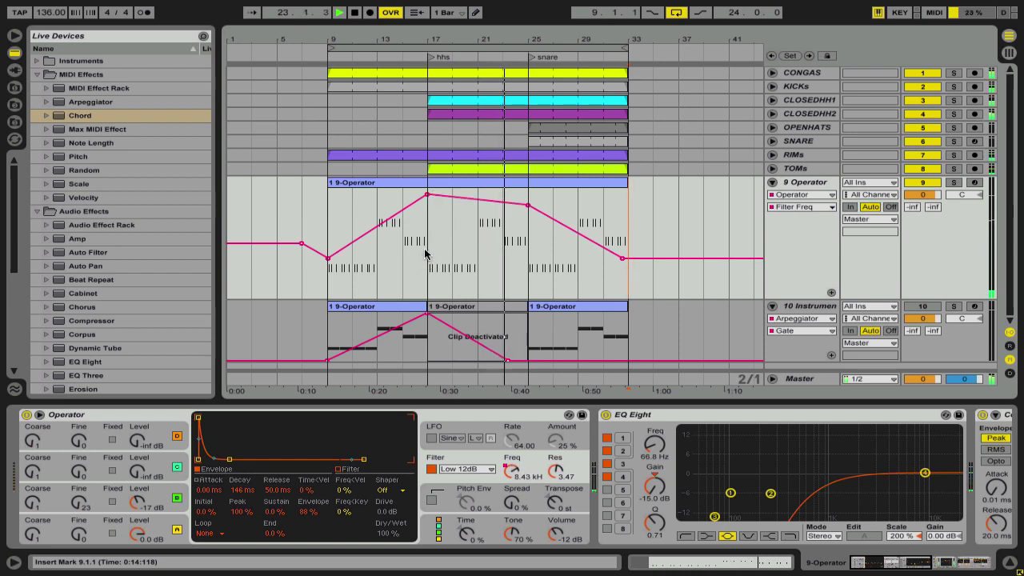
{"action": "key", "text": "super+z"}
{"action": "left_click_drag", "start_coordinate": [428, 260], "coordinate": [429, 251]}
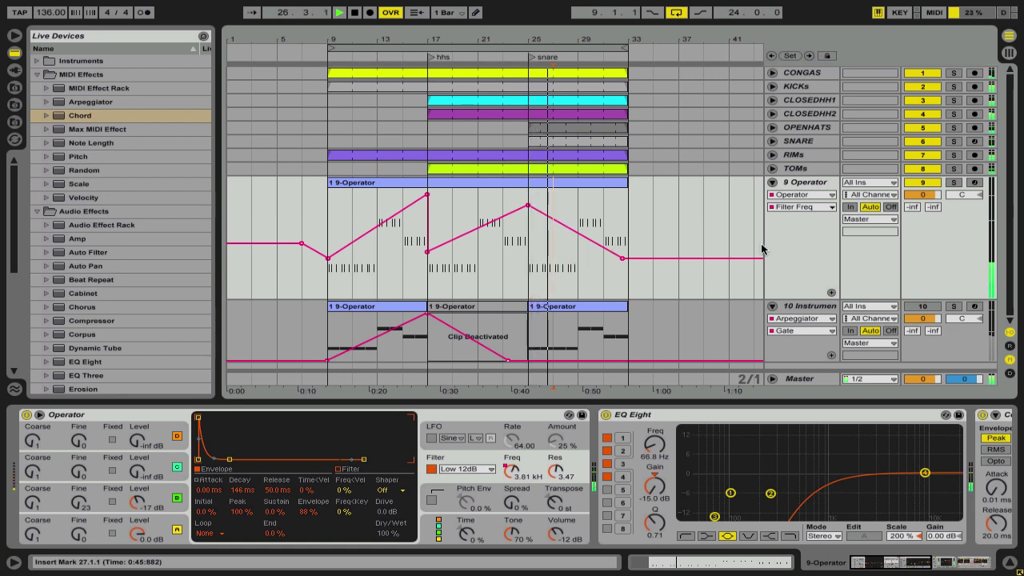
Step: Set the 9 Operator track volume to 1.4 dB and lower its Reverb Dry/Wet to 19 %
{"action": "left_click", "coordinate": [910, 199]}
{"action": "scroll", "coordinate": [419, 448], "scroll_direction": "down", "scroll_amount": 5}
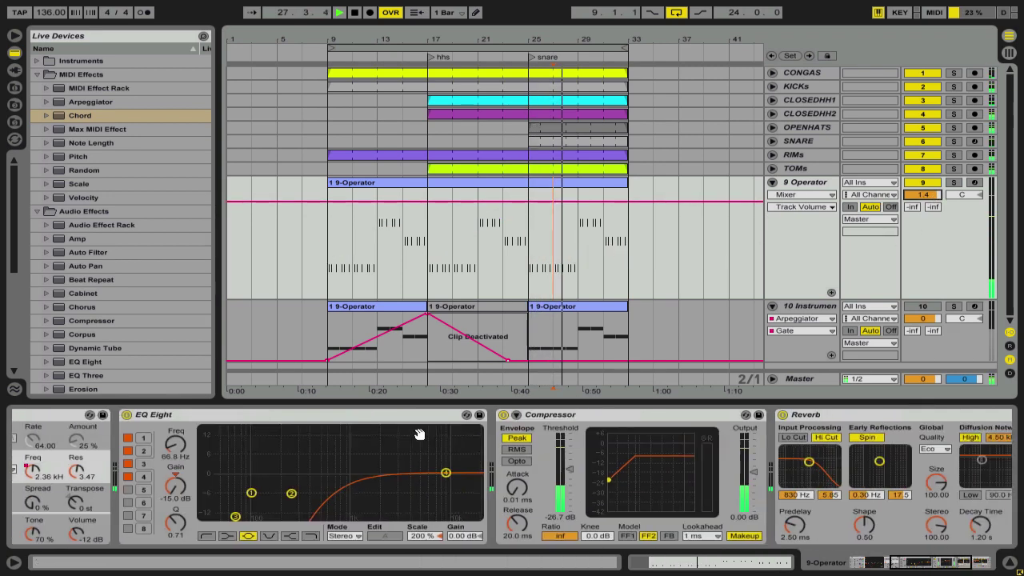
{"action": "scroll", "coordinate": [740, 466], "scroll_direction": "down", "scroll_amount": 3}
{"action": "left_click", "coordinate": [905, 525]}
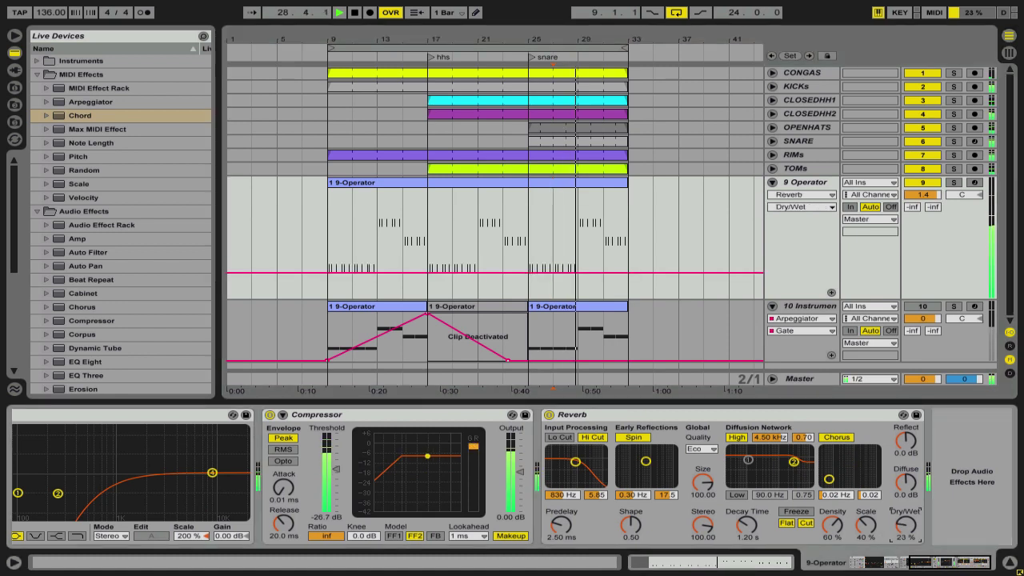
Step: Set the 9 Operator track's Reverb quality to High, Dry/Wet to 11 % and Decay Time to 1.92 s
{"action": "left_click", "coordinate": [707, 453]}
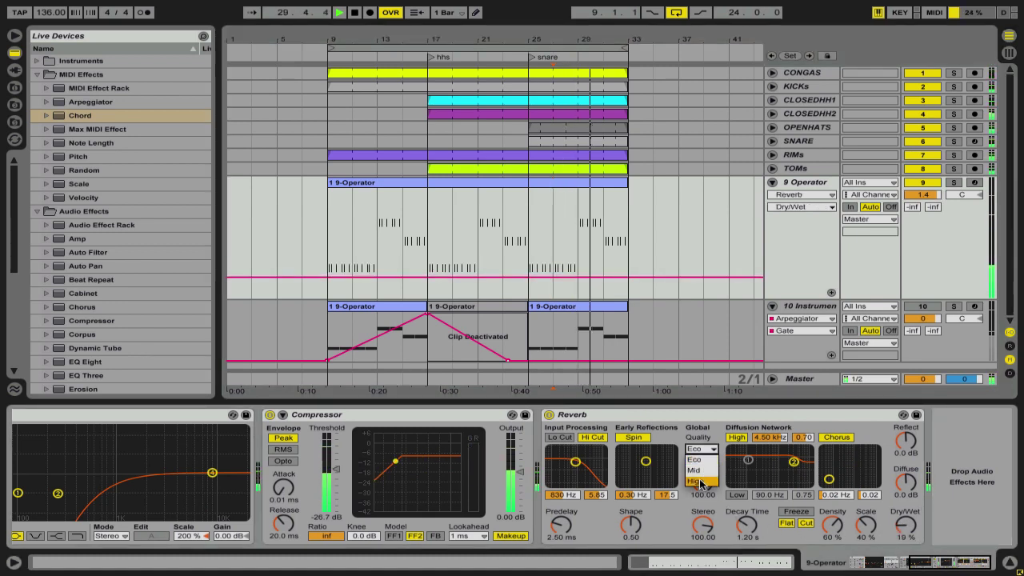
{"action": "left_click", "coordinate": [700, 484]}
{"action": "left_click", "coordinate": [746, 524]}
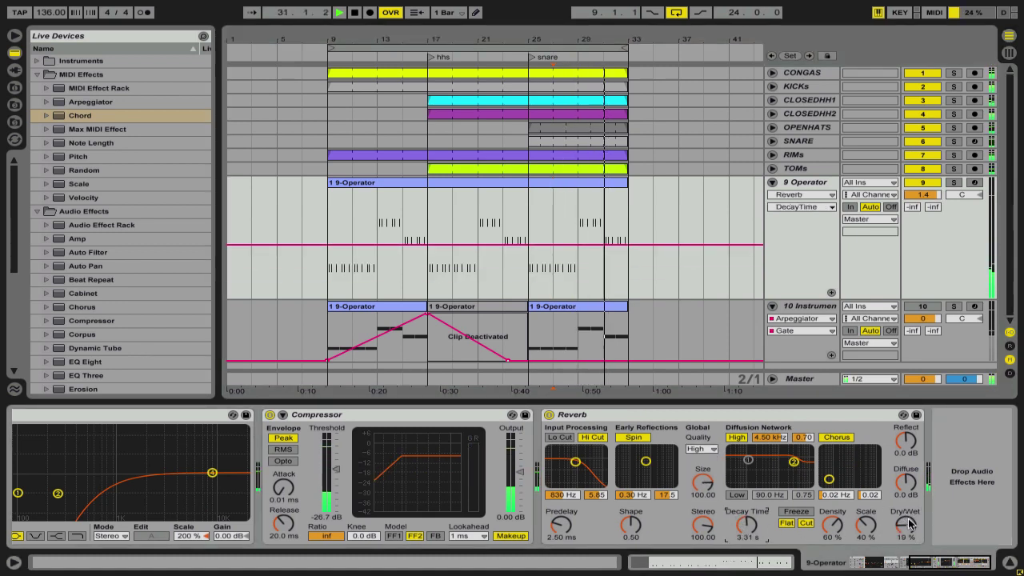
{"action": "left_click_drag", "start_coordinate": [906, 525], "coordinate": [906, 535]}
{"action": "left_click_drag", "start_coordinate": [760, 518], "coordinate": [760, 536]}
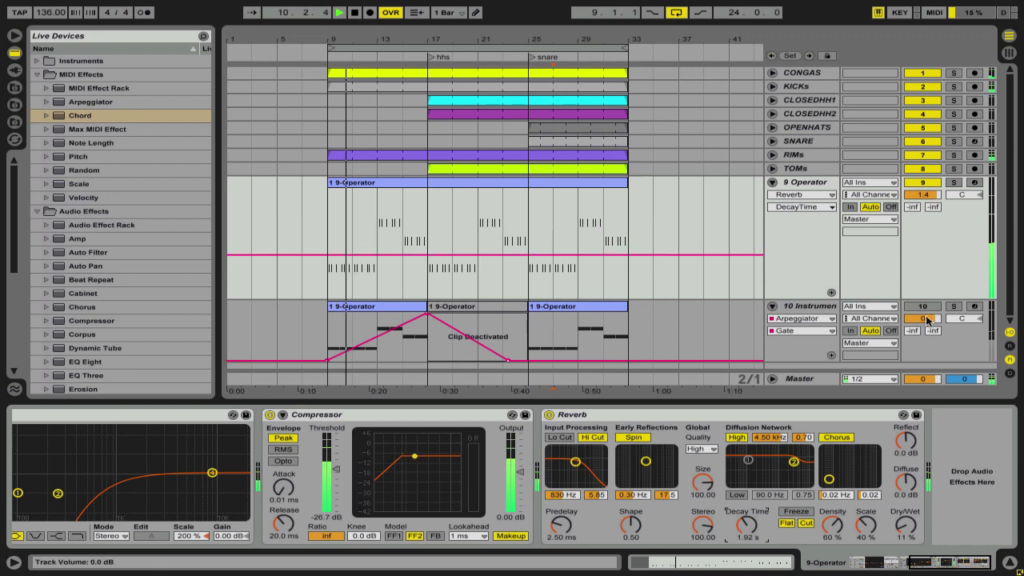
Step: Stop playback, redisplay the Operator's Filter Freq envelope, and place the insert marker at bar 9
{"action": "key", "text": "space"}
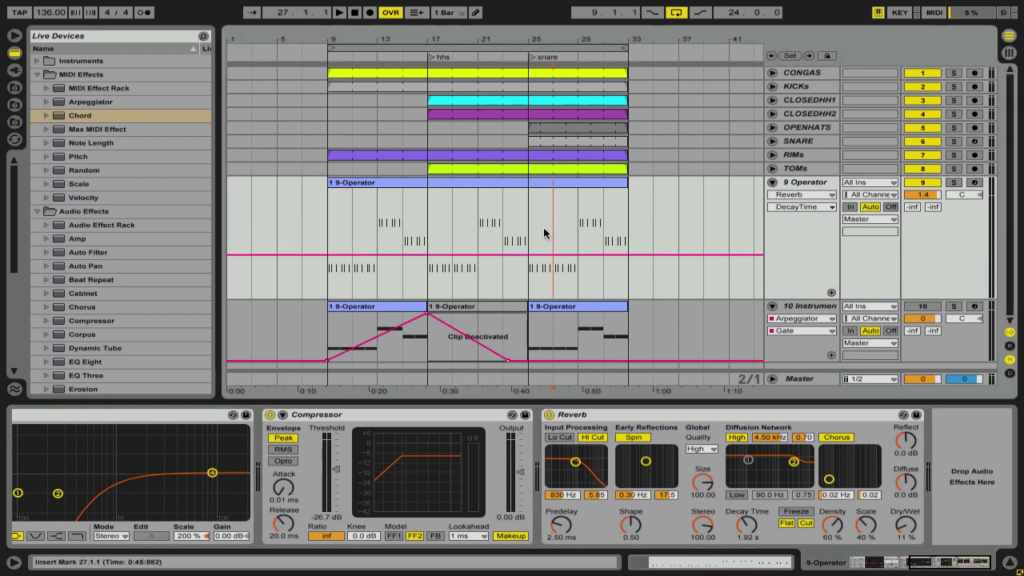
{"action": "left_click", "coordinate": [550, 236]}
{"action": "scroll", "coordinate": [388, 458], "scroll_direction": "left", "scroll_amount": 5}
{"action": "scroll", "coordinate": [388, 458], "scroll_direction": "left", "scroll_amount": 3}
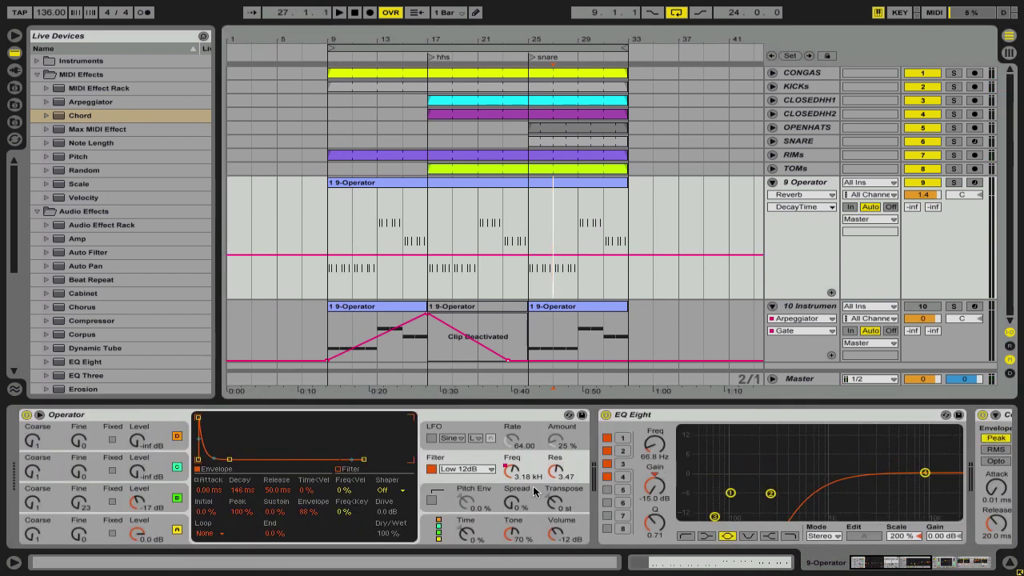
{"action": "left_click", "coordinate": [509, 469]}
{"action": "left_click", "coordinate": [335, 219]}
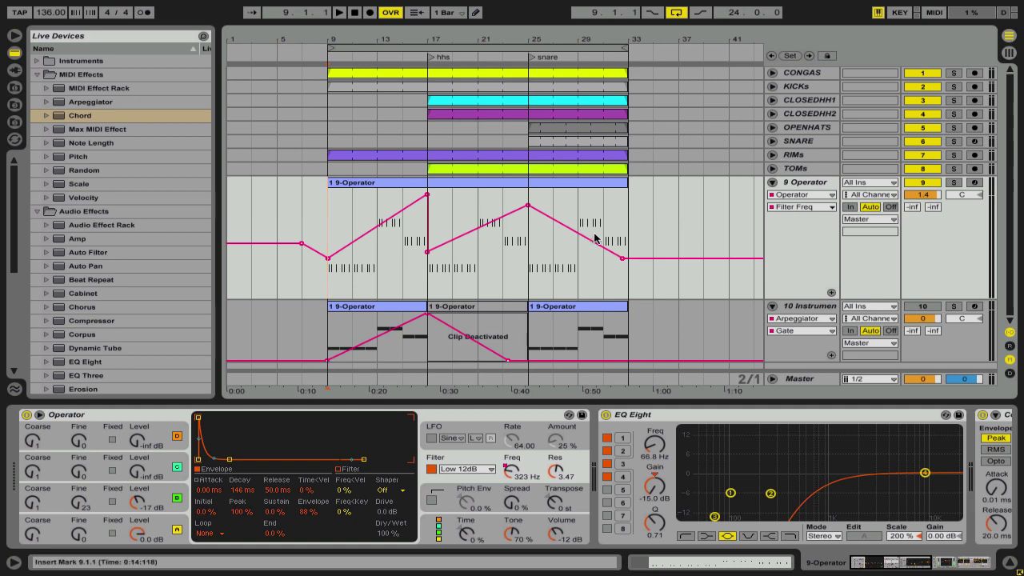
Step: Unfold the RIMs track, solo it, and audition it briefly from bar 9
{"action": "left_click", "coordinate": [772, 154]}
{"action": "left_click", "coordinate": [785, 156]}
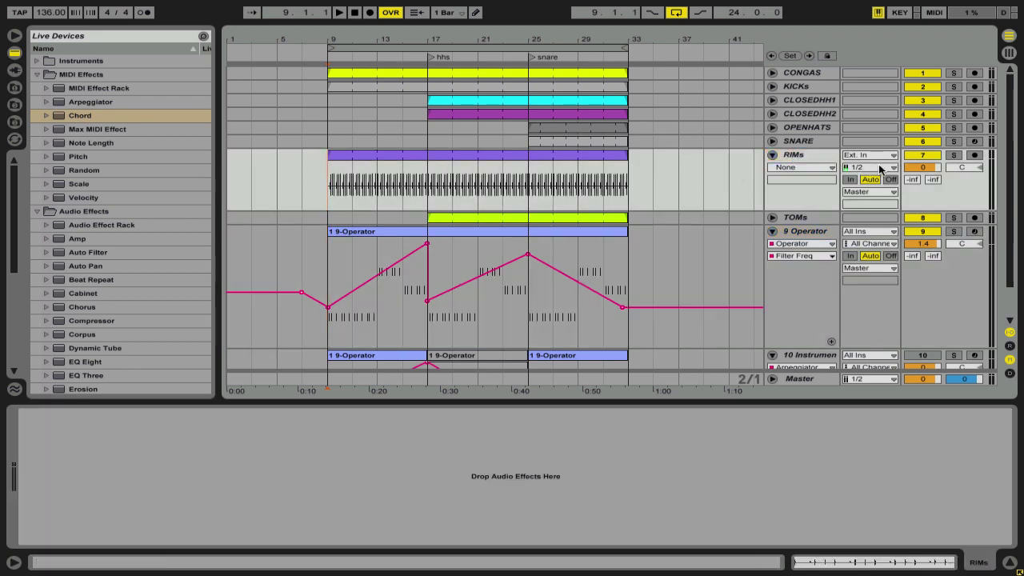
{"action": "left_click", "coordinate": [953, 155]}
{"action": "key", "text": "space"}
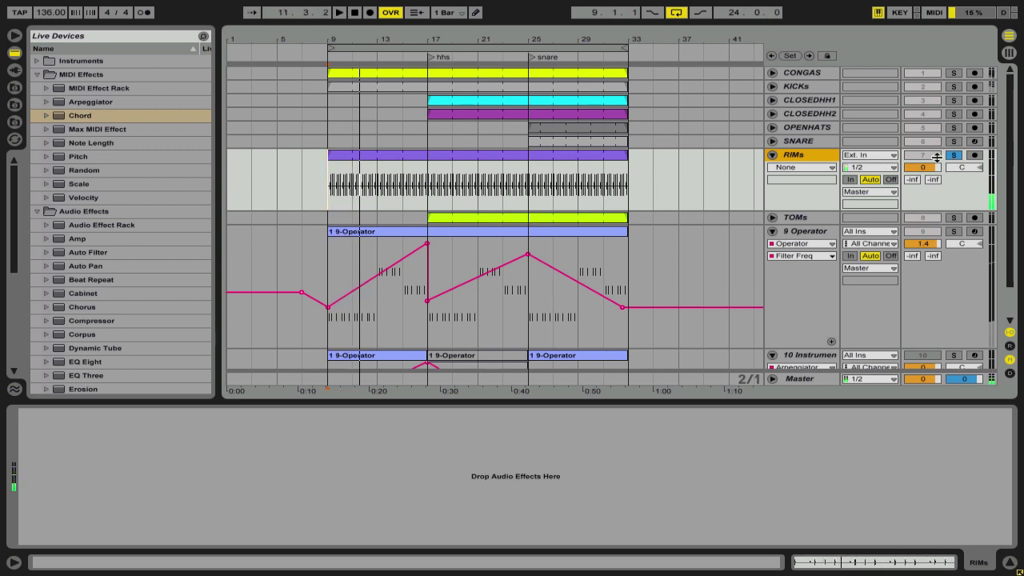
{"action": "key", "text": "space"}
Step: Consolidate the RIMs audio from bar 9 to bar 17 into one clip and display the track's Fades
{"action": "left_click_drag", "start_coordinate": [433, 180], "coordinate": [322, 201]}
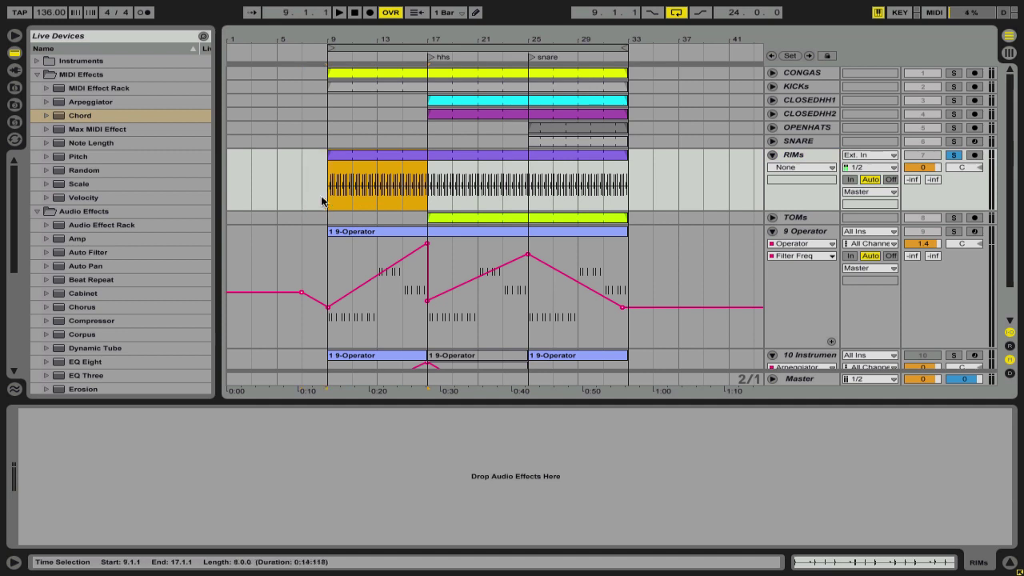
{"action": "key", "text": "ctrl+j"}
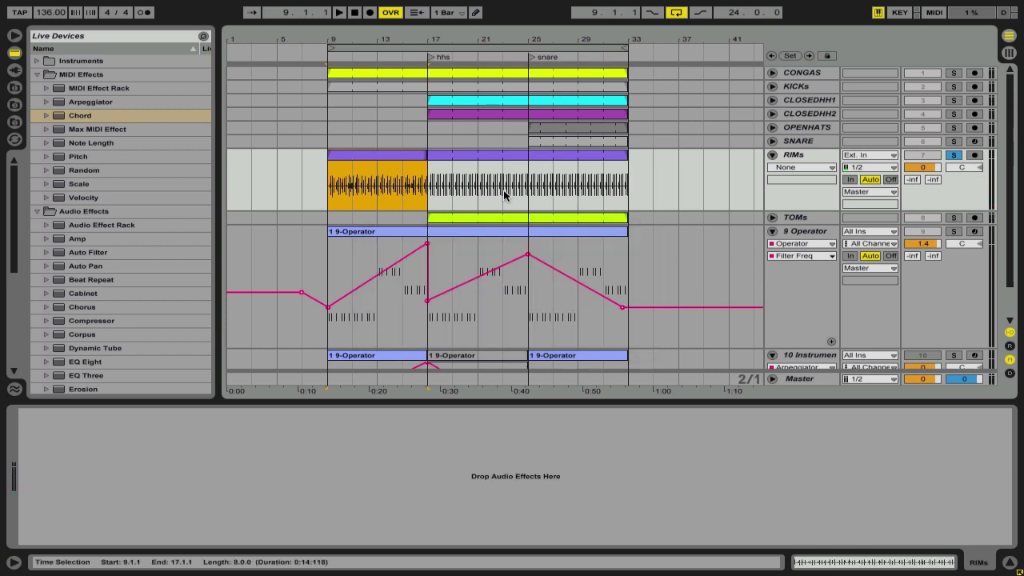
{"action": "left_click", "coordinate": [803, 168]}
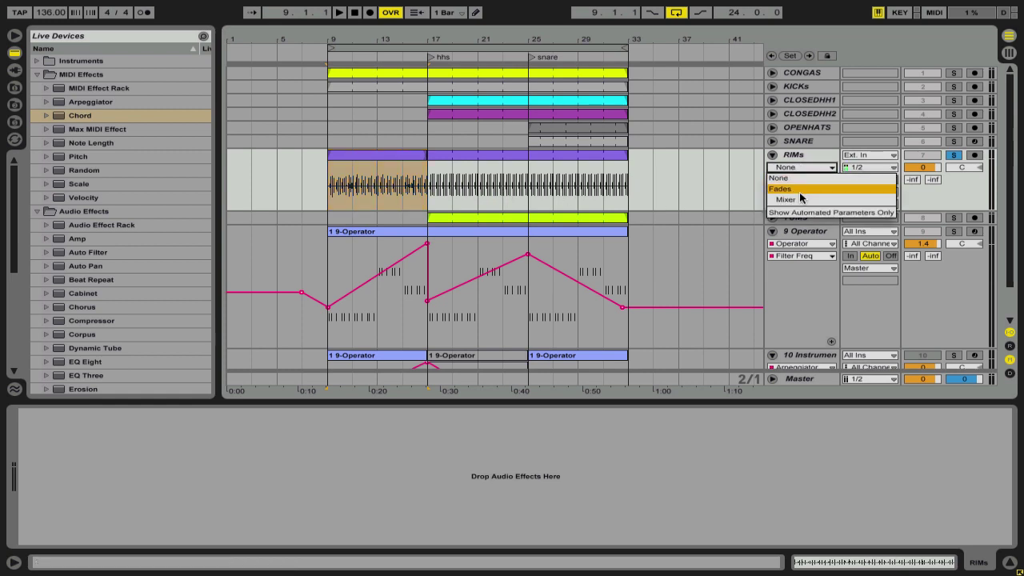
{"action": "left_click", "coordinate": [800, 181]}
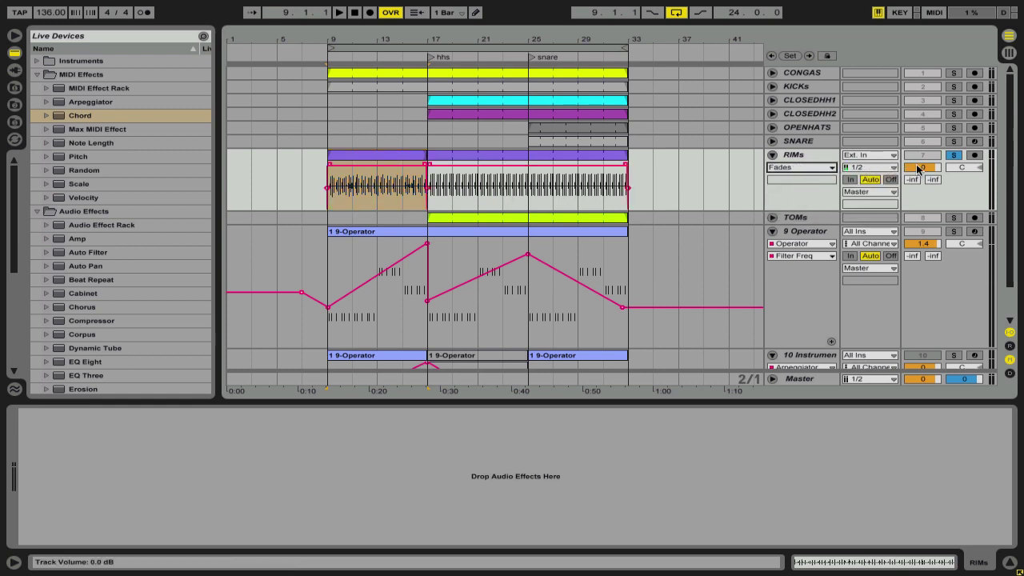
Step: Draw Track Volume automation on the RIMs track that drops to -inf from bar 5 to bar 17
{"action": "left_click", "coordinate": [917, 170]}
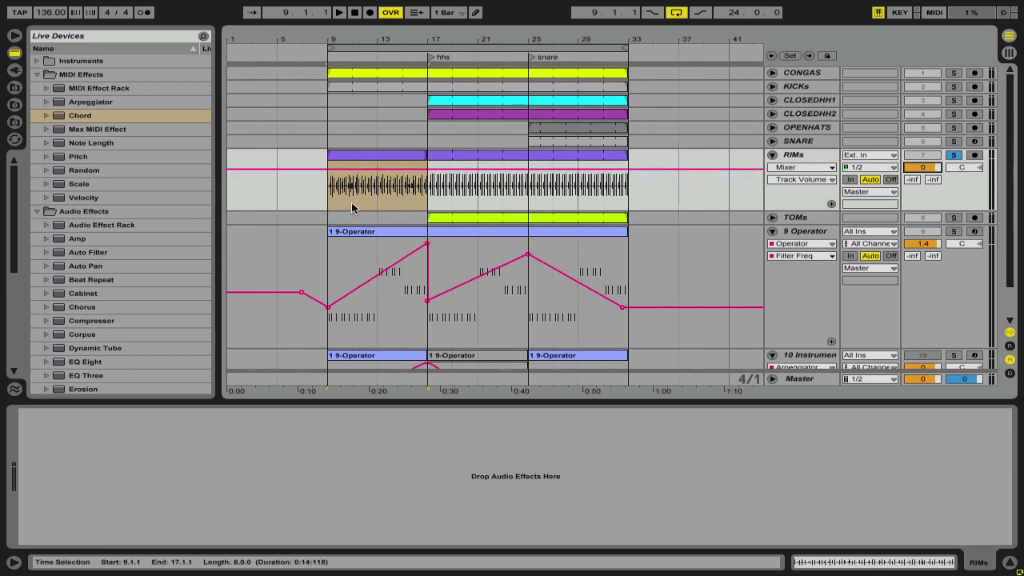
{"action": "key", "text": "b"}
{"action": "left_click_drag", "start_coordinate": [352, 204], "coordinate": [304, 234]}
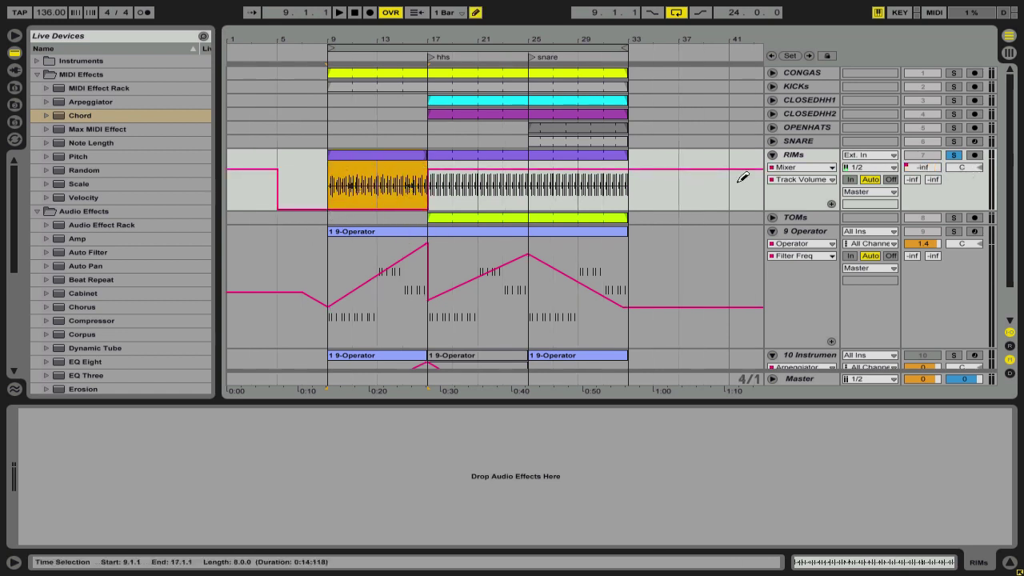
{"action": "key", "text": "b"}
Step: Draw stepped Track Panning automation on the RIMs track, 50R over bars 9 to 13 and 50L over bars 13 to 17
{"action": "left_click", "coordinate": [932, 169]}
{"action": "left_click", "coordinate": [970, 170]}
{"action": "key", "text": "b"}
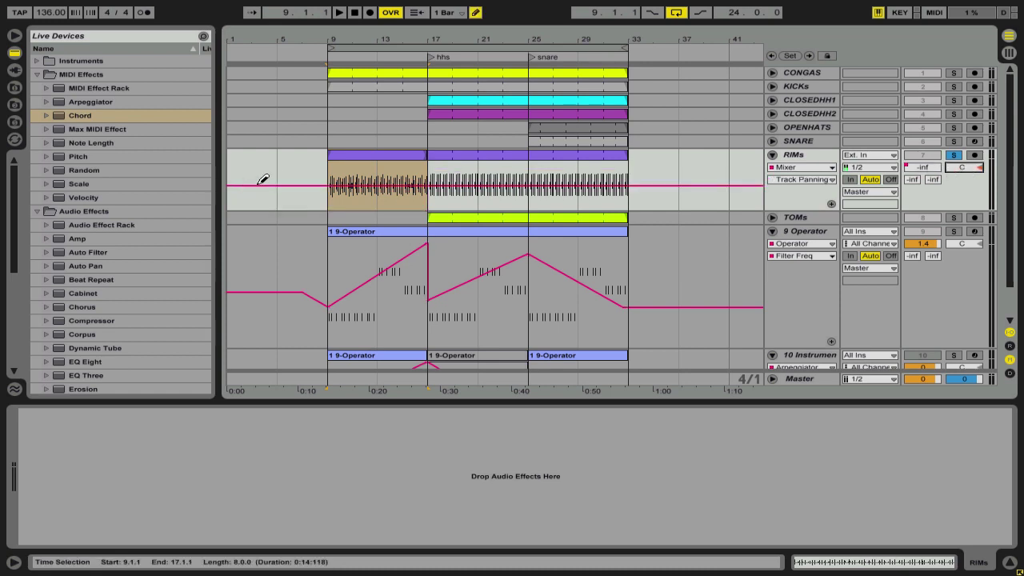
{"action": "mouse_move", "coordinate": [360, 166]}
{"action": "left_mouse_down"}
{"action": "mouse_move", "coordinate": [389, 151]}
{"action": "mouse_move", "coordinate": [393, 217]}
{"action": "left_mouse_up"}
{"action": "key", "text": "b"}
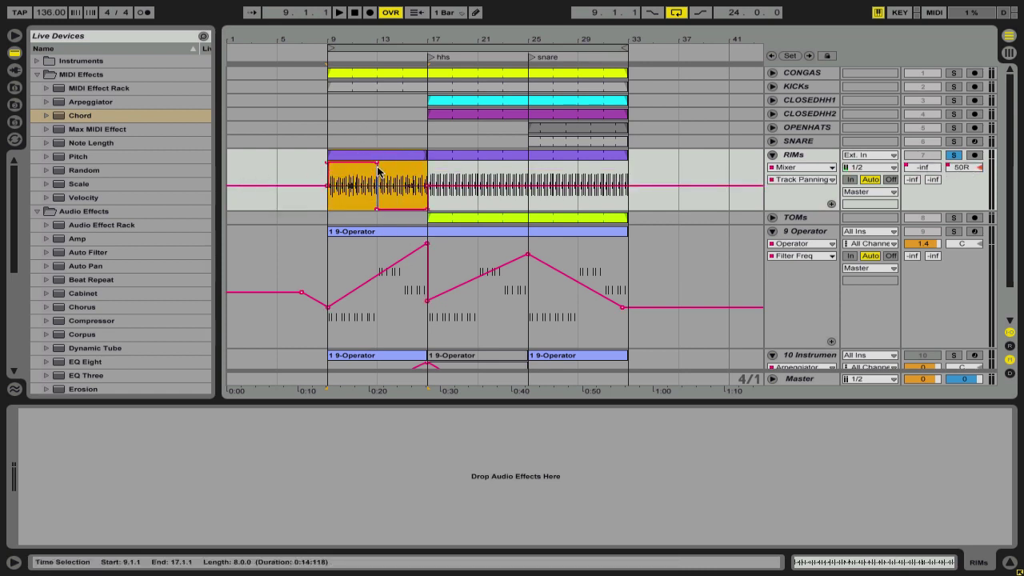
Step: Remove panning breakpoints so the RIMs pan sweeps from 50R at bar 9 to 50L at bar 13 and back to centre at bar 17
{"action": "left_click", "coordinate": [378, 164]}
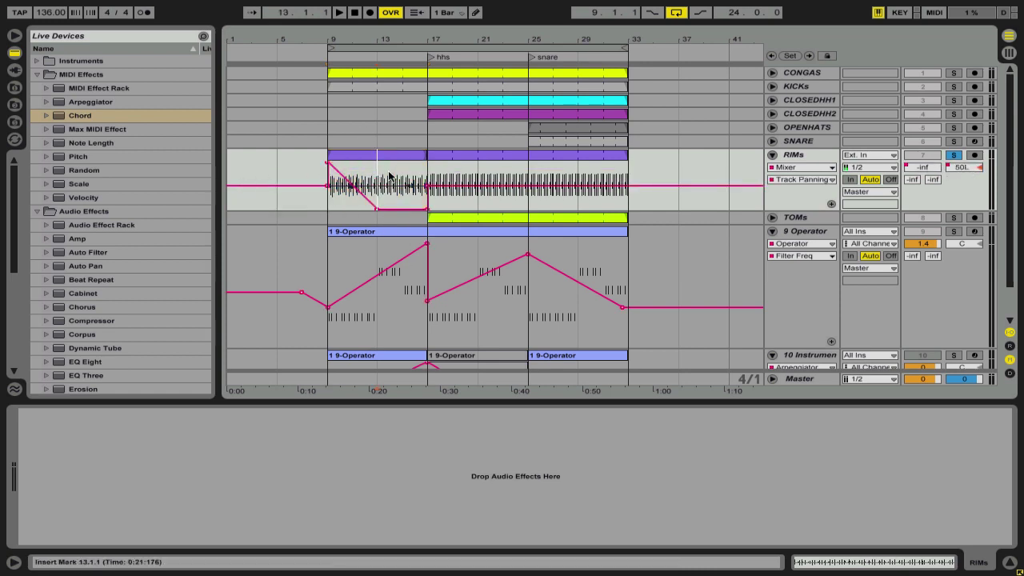
{"action": "left_click", "coordinate": [427, 208]}
{"action": "left_click", "coordinate": [327, 186]}
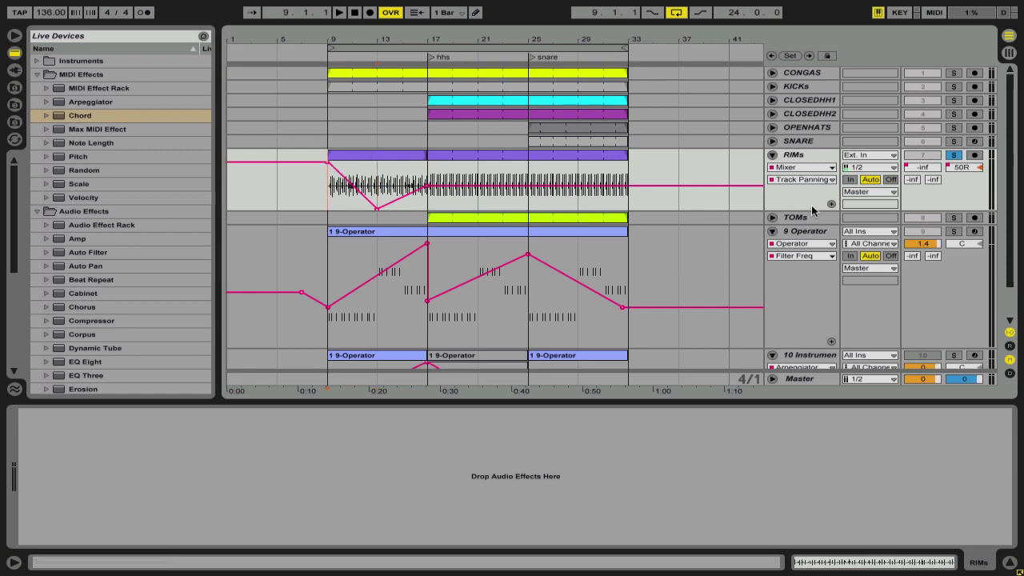
Step: Unsolo the RIMs track and switch its envelope display to Fades
{"action": "left_click", "coordinate": [952, 157]}
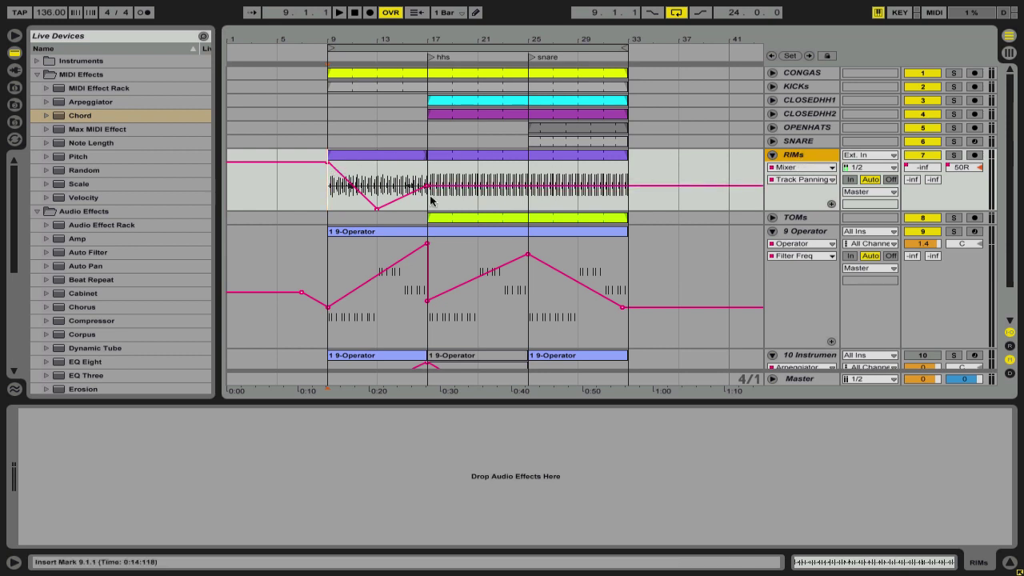
{"action": "left_click", "coordinate": [317, 197]}
{"action": "key", "text": "ctrl+alt+f"}
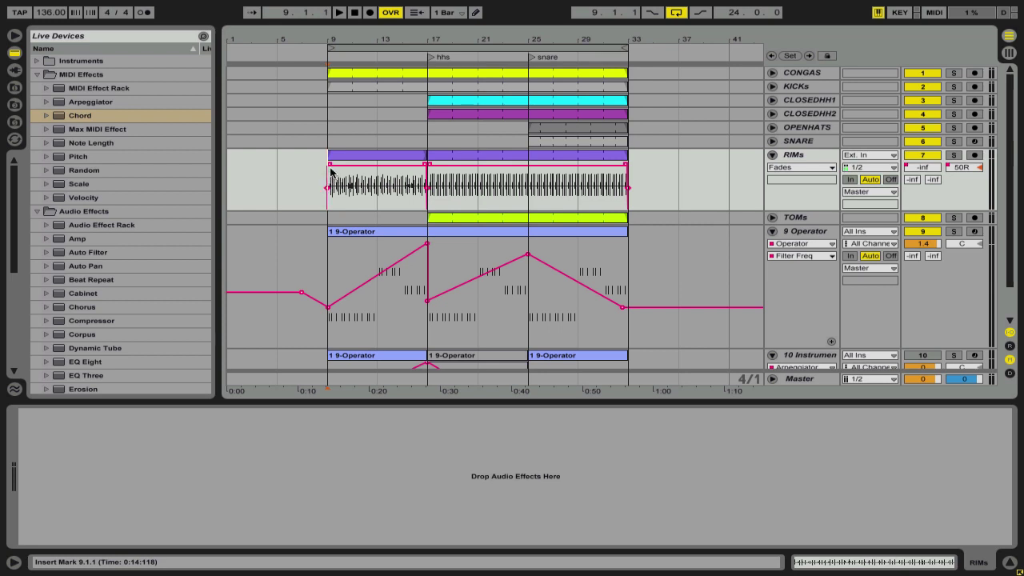
{"action": "left_click", "coordinate": [796, 168]}
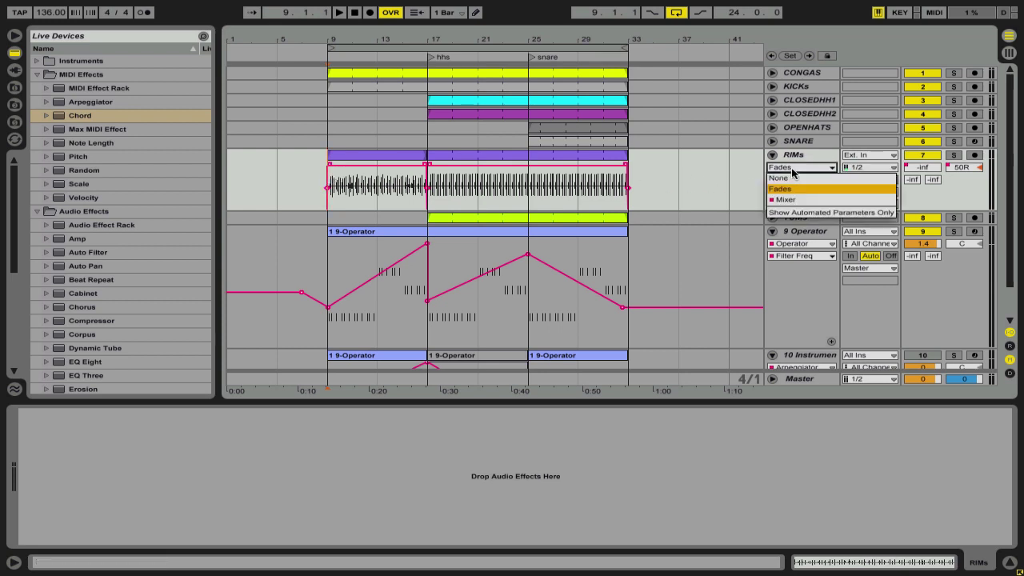
{"action": "left_click", "coordinate": [800, 185]}
{"action": "left_click", "coordinate": [800, 169]}
{"action": "left_click", "coordinate": [803, 195]}
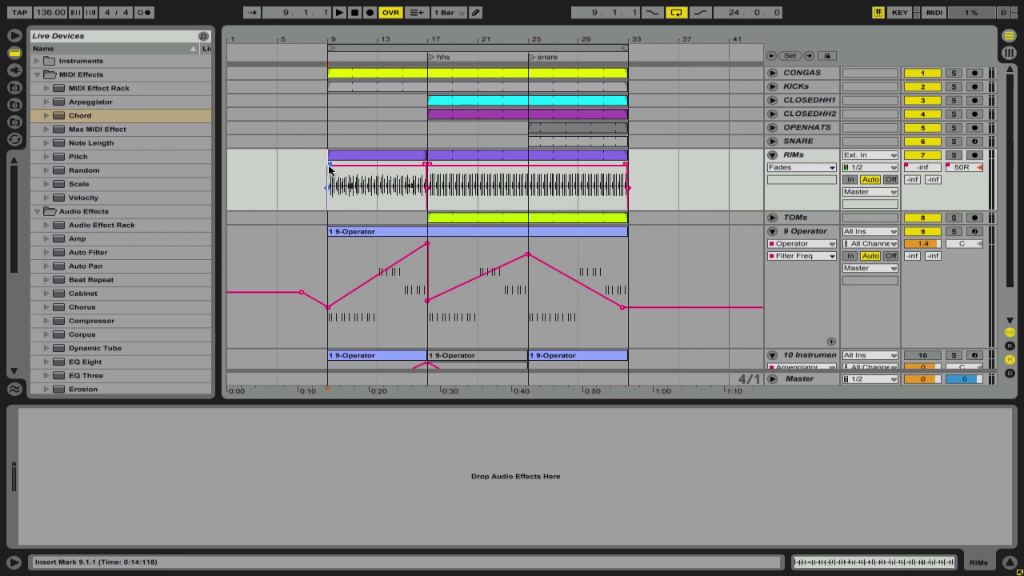
Step: Fade in the RIMs clip from bar 9 to bar 17, bend the curve to start more slowly, and play it
{"action": "left_click_drag", "start_coordinate": [328, 164], "coordinate": [423, 164]}
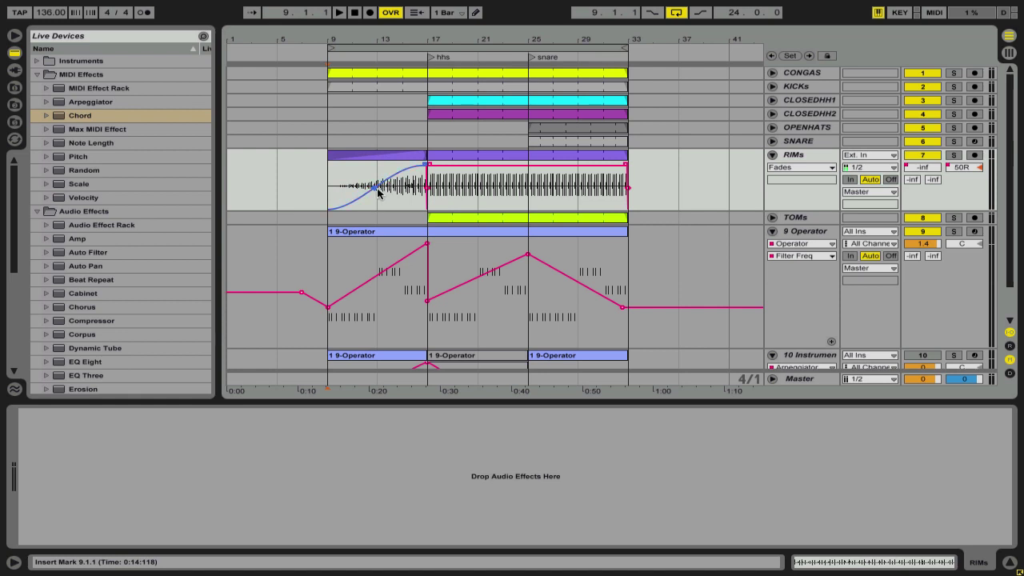
{"action": "mouse_move", "coordinate": [379, 190]}
{"action": "left_mouse_down"}
{"action": "mouse_move", "coordinate": [382, 168]}
{"action": "mouse_move", "coordinate": [388, 198]}
{"action": "left_mouse_up"}
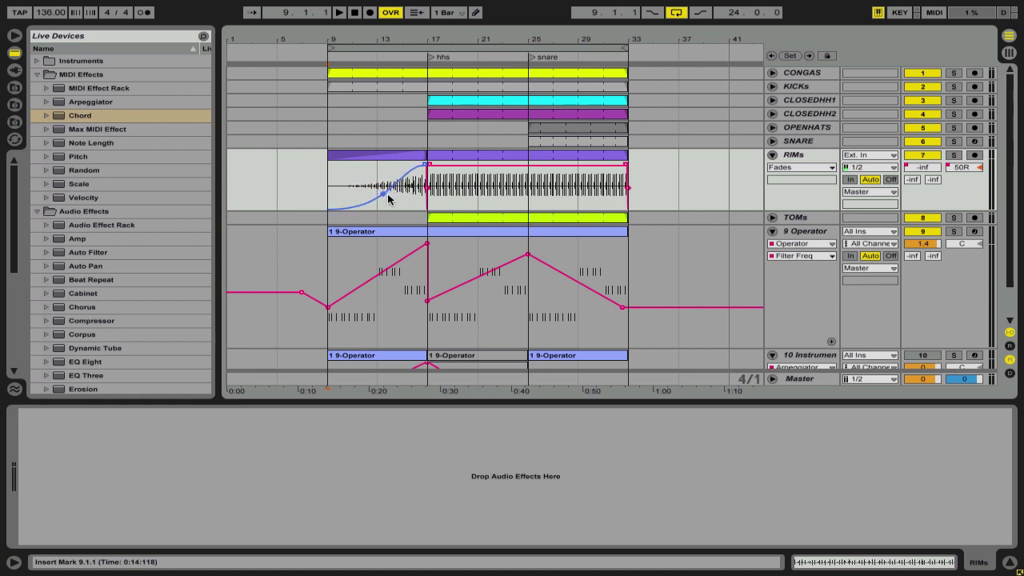
{"action": "key", "text": "space"}
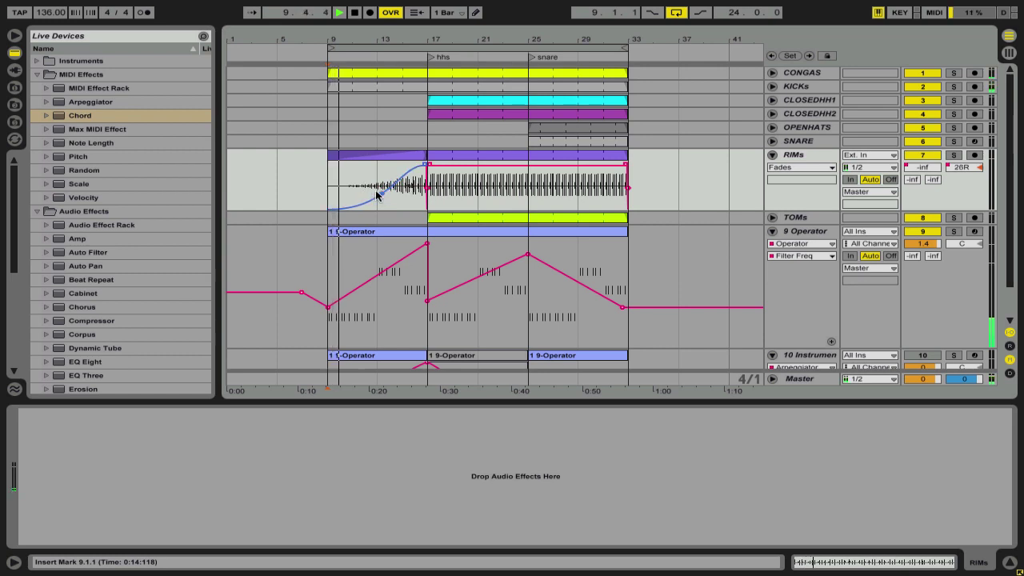
Step: On the RIMs Track Volume lane, duplicate the envelope of bars 1 to 5 three times so the volume is flat through bar 17
{"action": "left_click", "coordinate": [928, 169]}
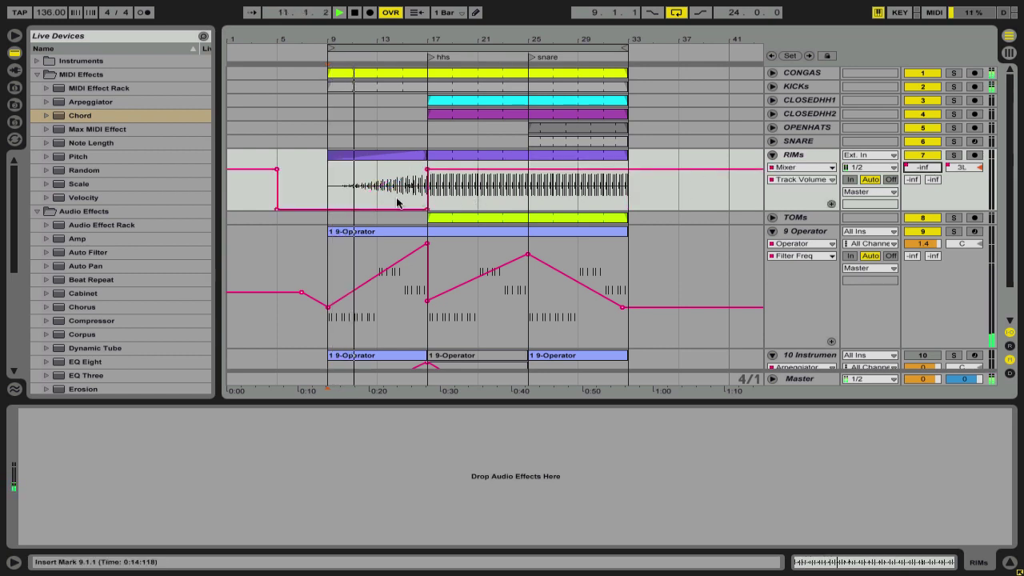
{"action": "left_click", "coordinate": [233, 188]}
{"action": "key", "text": "space"}
{"action": "left_click_drag", "start_coordinate": [249, 191], "coordinate": [258, 191]}
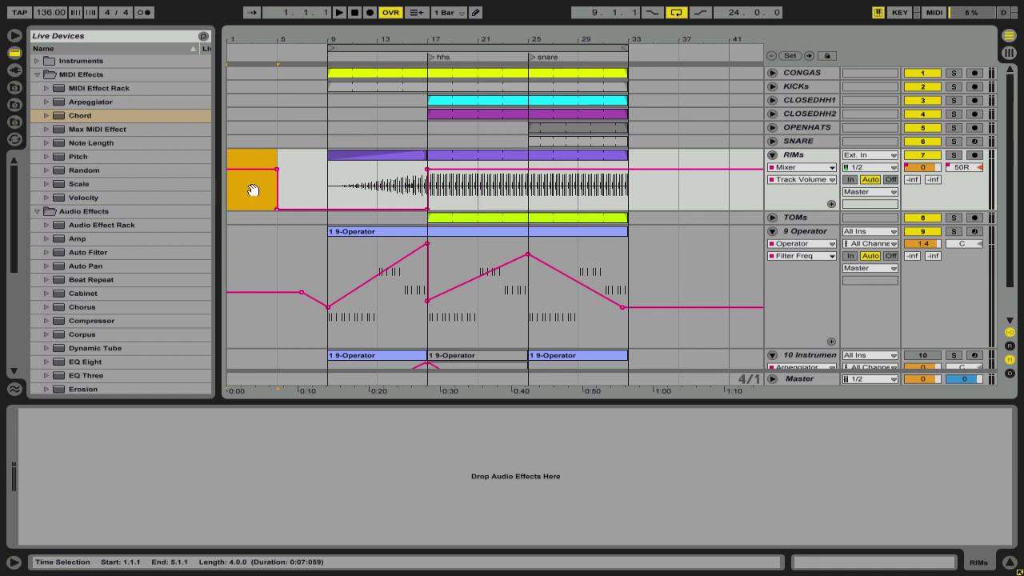
{"action": "right_click", "coordinate": [246, 179]}
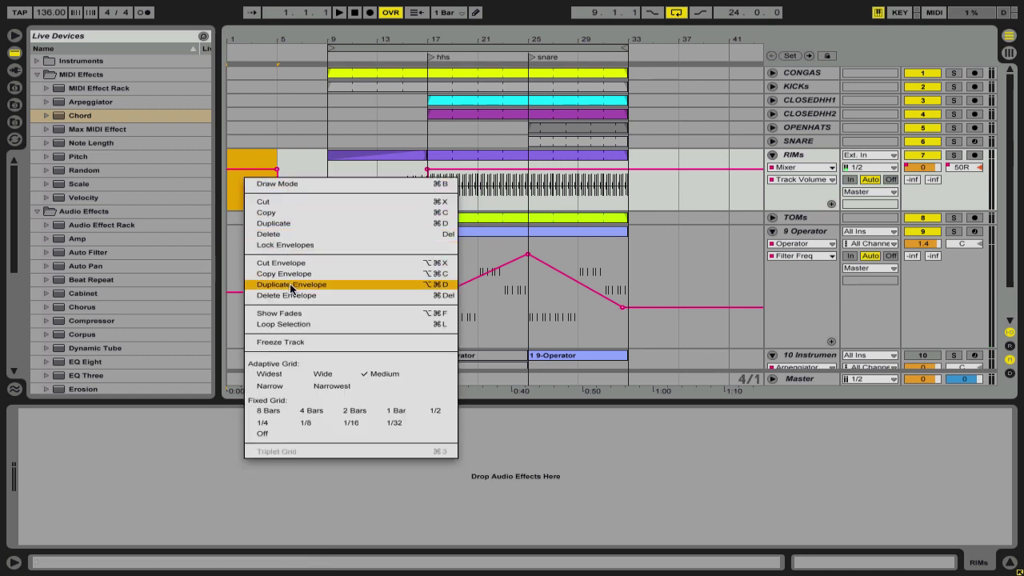
{"action": "left_click", "coordinate": [251, 163]}
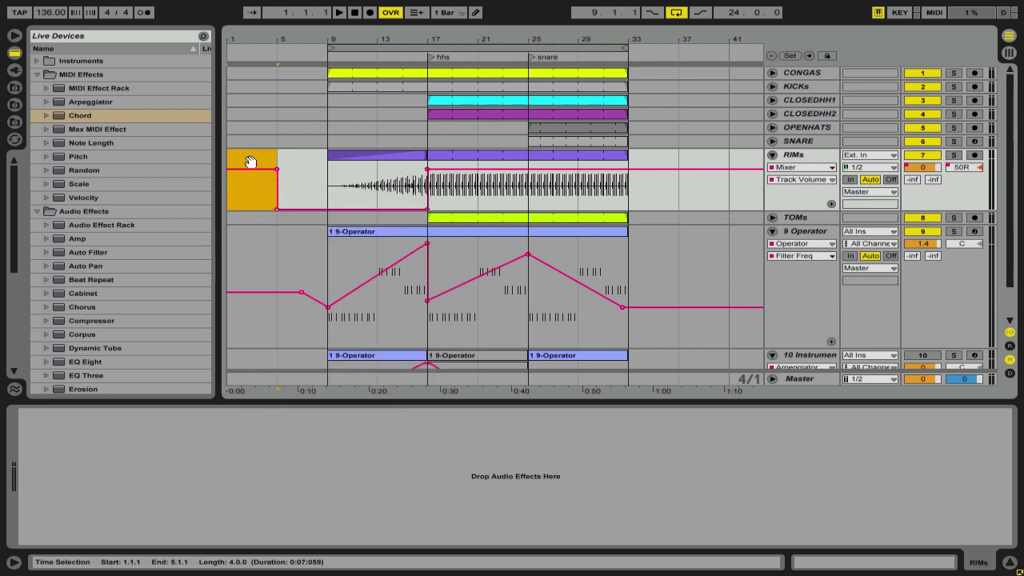
{"action": "key", "text": "alt+super+d"}
{"action": "key", "text": "alt+super+d"}
{"action": "key", "text": "alt+super+d"}
Step: Play the arrangement from bar 9 and show the Track Panning automation of the RIMs track
{"action": "left_click", "coordinate": [342, 199]}
{"action": "key", "text": "space"}
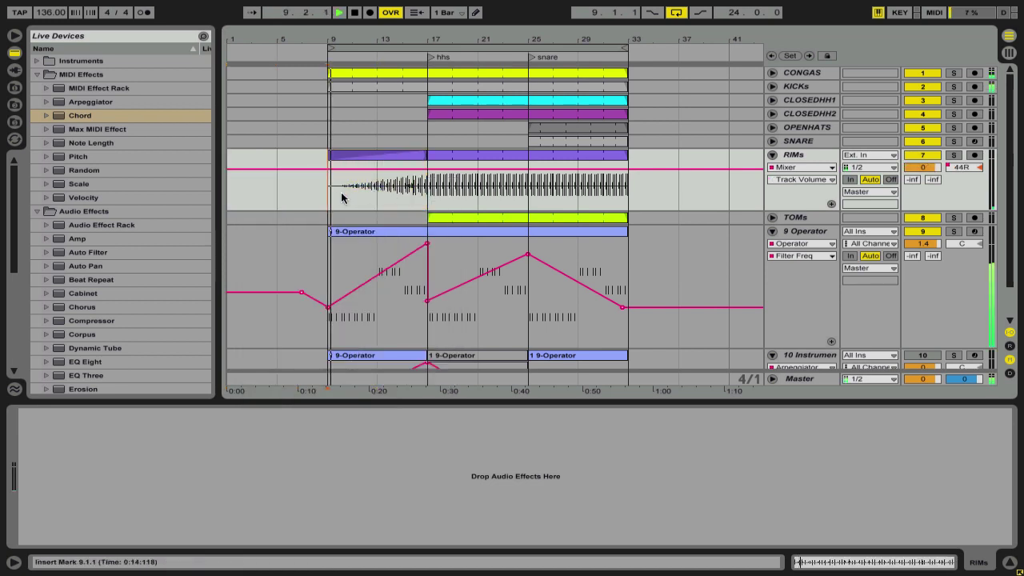
{"action": "left_click", "coordinate": [944, 167]}
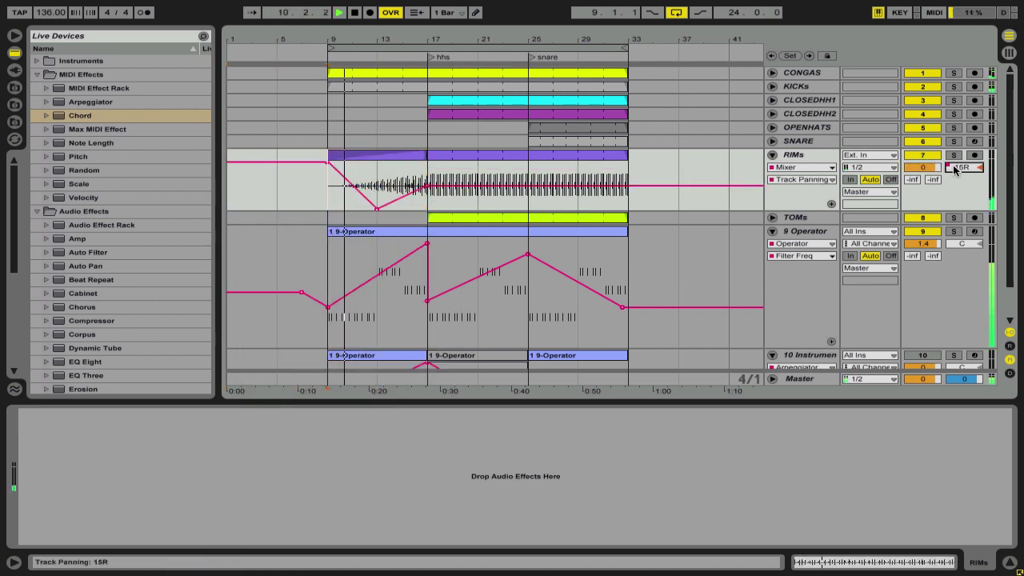
{"action": "scroll", "coordinate": [606, 195], "scroll_direction": "down", "scroll_amount": 1}
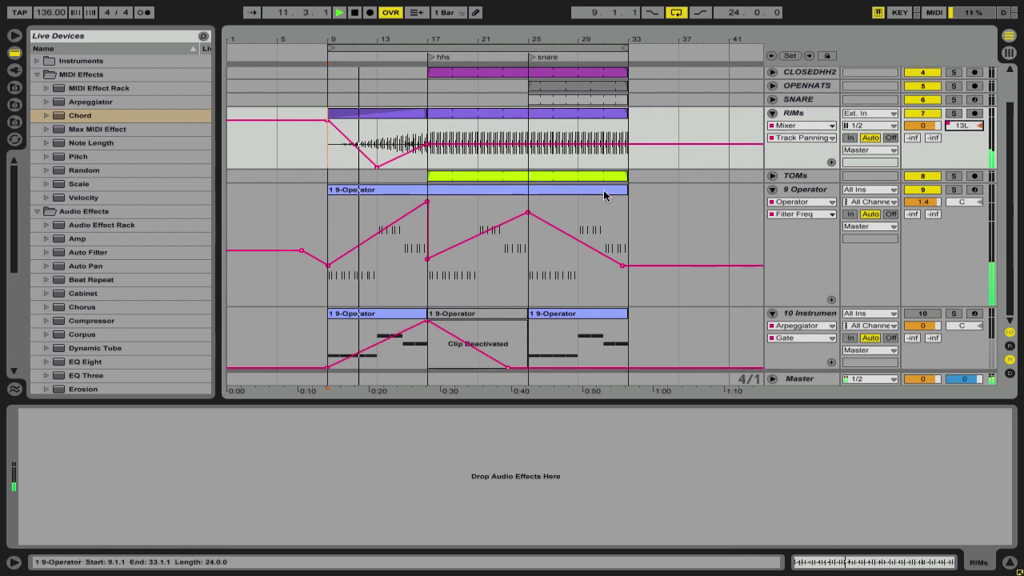
{"action": "scroll", "coordinate": [604, 184], "scroll_direction": "up", "scroll_amount": 1}
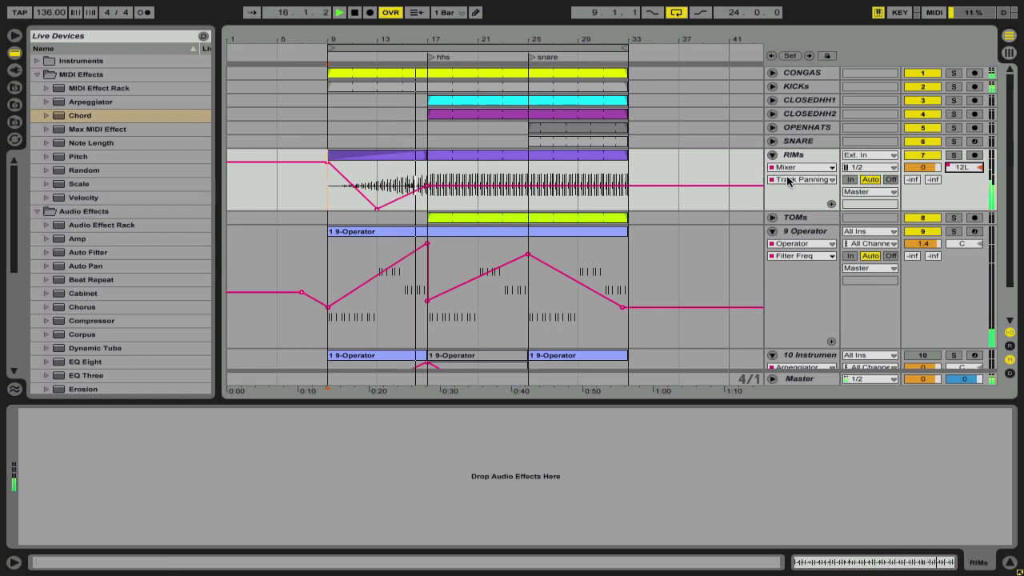
{"action": "scroll", "coordinate": [610, 184], "scroll_direction": "down", "scroll_amount": 3}
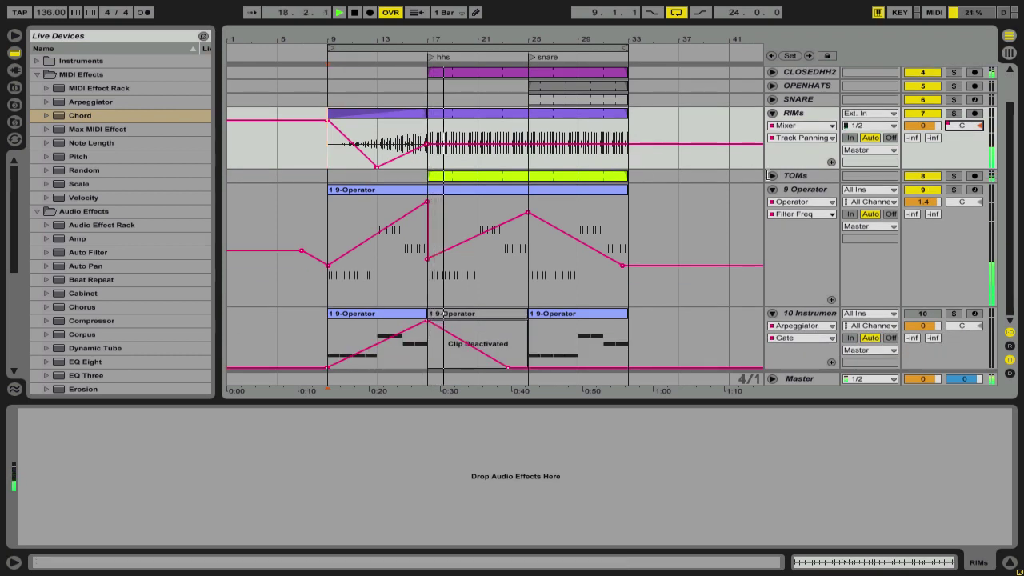
Step: Extend the TOMs clip back to bar 9 with its track unfolded, and switch the RIMs envelope display to Fades
{"action": "left_click", "coordinate": [784, 175]}
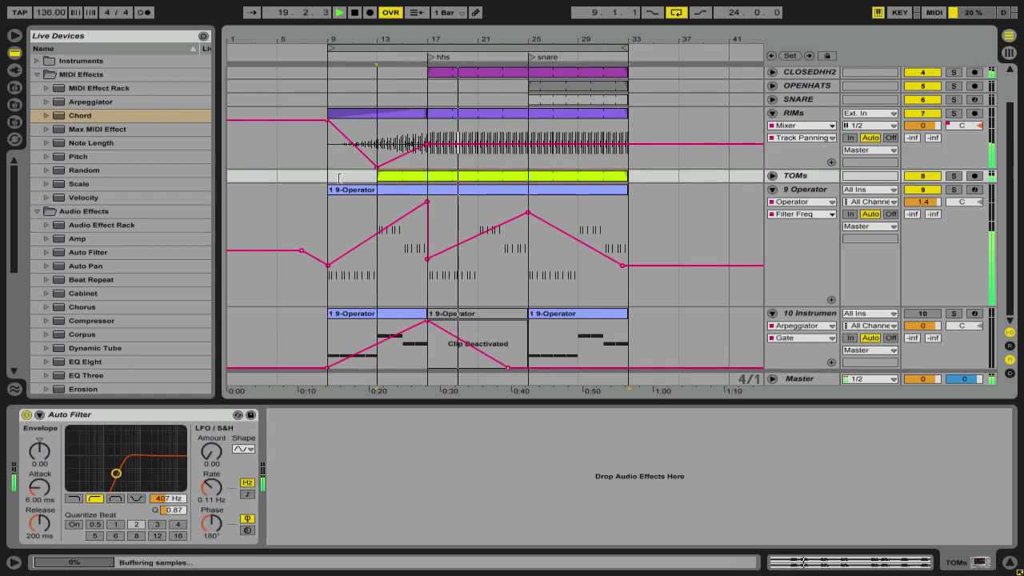
{"action": "left_click", "coordinate": [773, 176]}
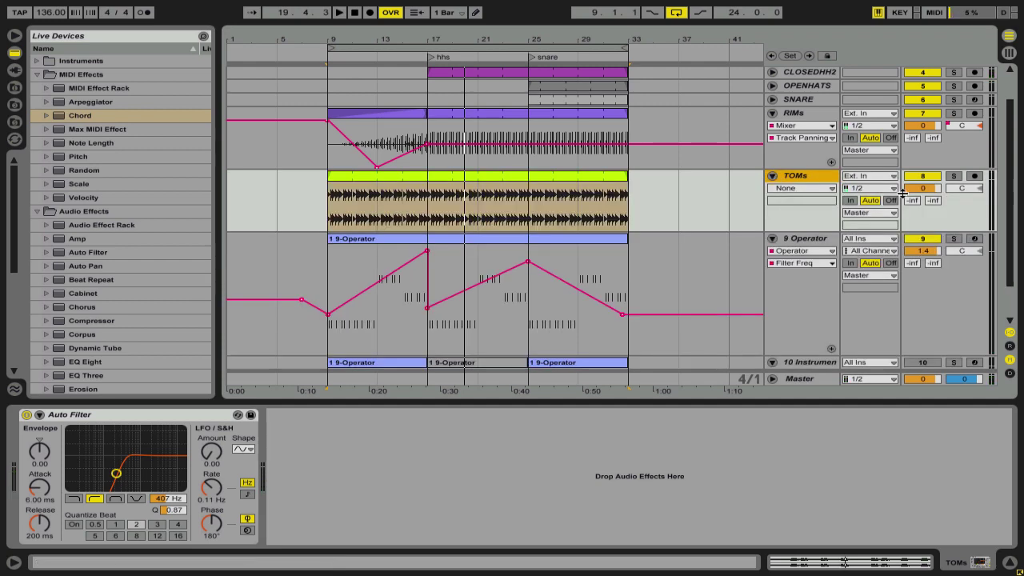
{"action": "left_click", "coordinate": [922, 125]}
{"action": "left_click", "coordinate": [349, 152]}
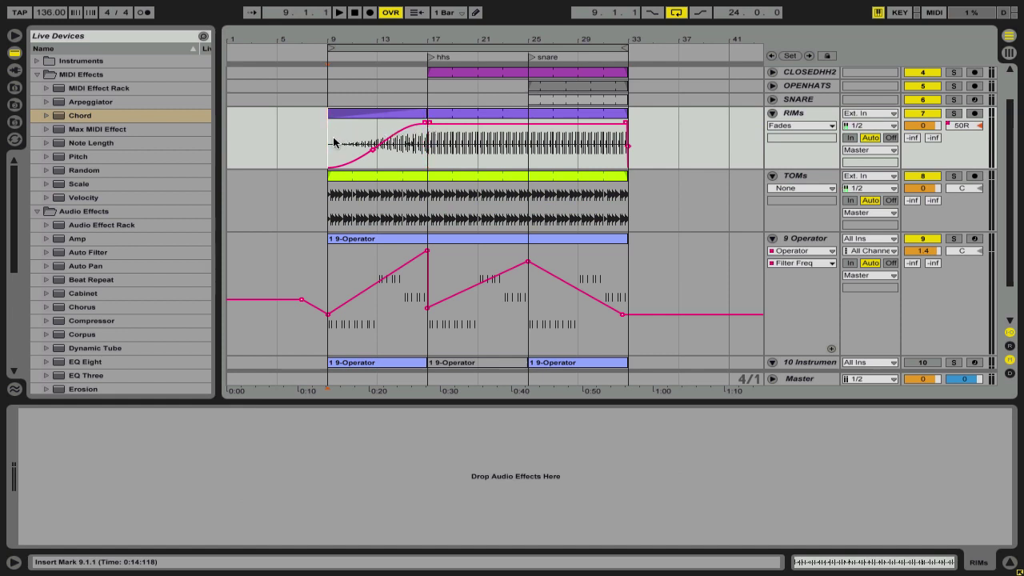
Step: Show the TOMs Track Volume automation and draw it at -inf from bar 9 to bar 17
{"action": "left_click", "coordinate": [923, 188]}
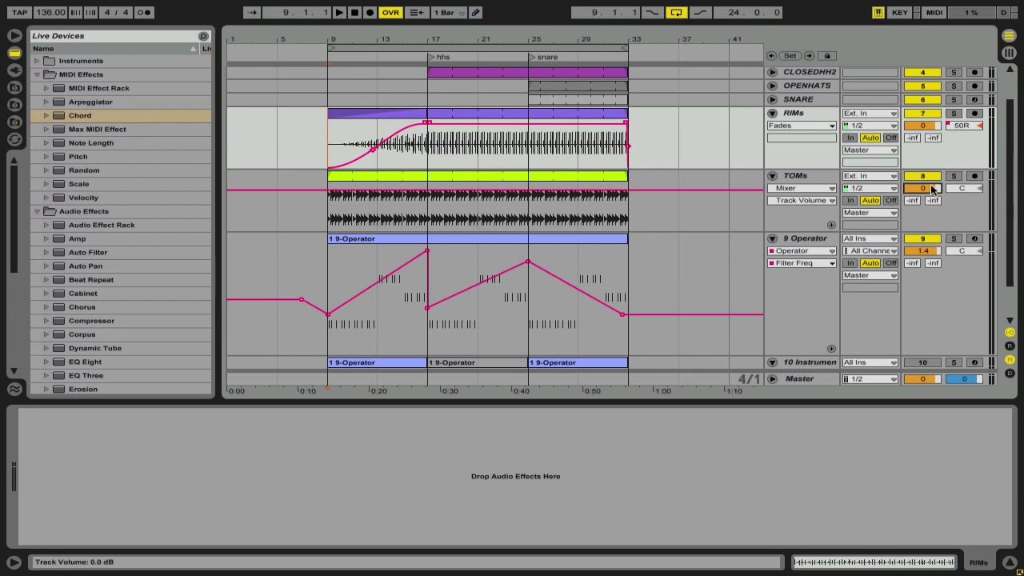
{"action": "right_click", "coordinate": [932, 188]}
{"action": "left_click", "coordinate": [380, 210]}
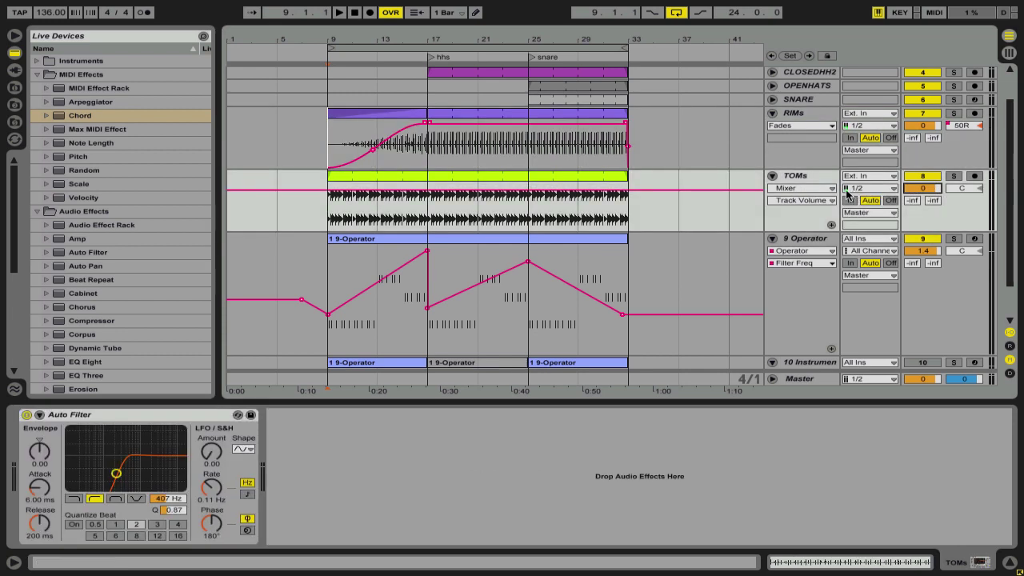
{"action": "key", "text": "super+b"}
{"action": "left_click", "coordinate": [352, 229]}
{"action": "left_click", "coordinate": [413, 230]}
{"action": "key", "text": "super+b"}
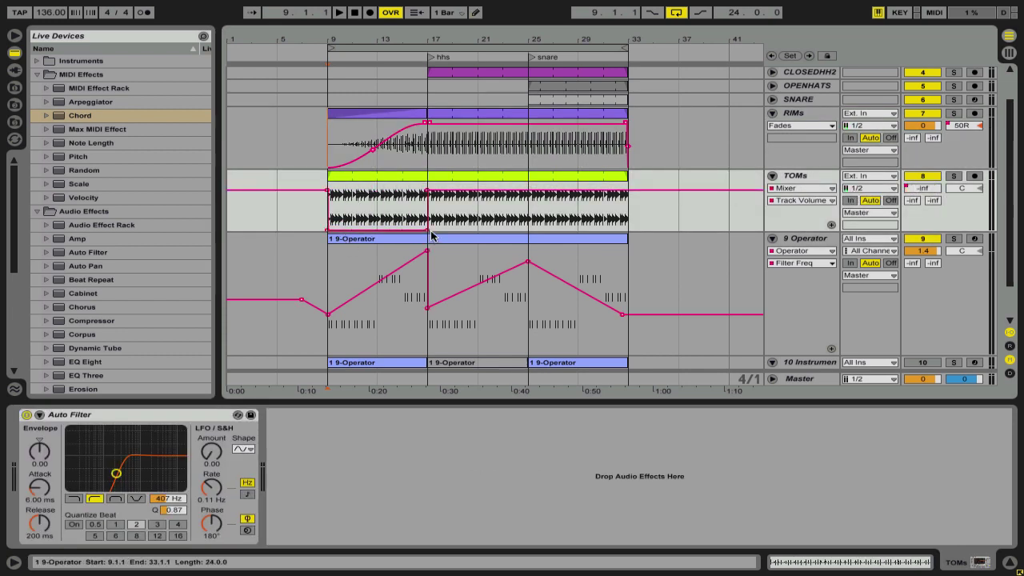
Step: Remove breakpoints so the TOMs volume ramps from -inf at bar 9 up to 0 dB at bar 17, and play from bar 9
{"action": "left_click", "coordinate": [430, 235]}
{"action": "left_click", "coordinate": [424, 229]}
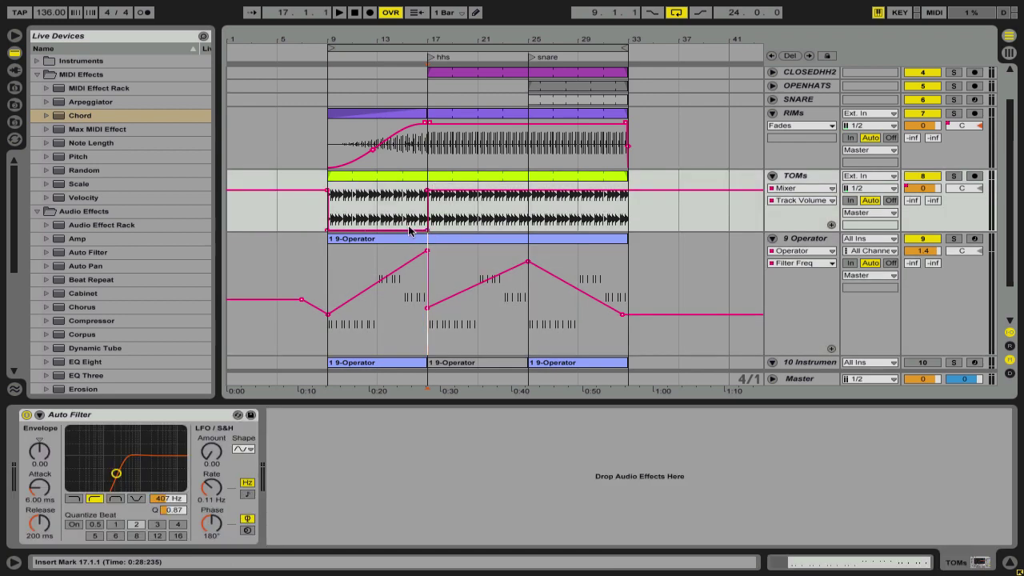
{"action": "left_click", "coordinate": [425, 231]}
{"action": "left_click", "coordinate": [331, 196]}
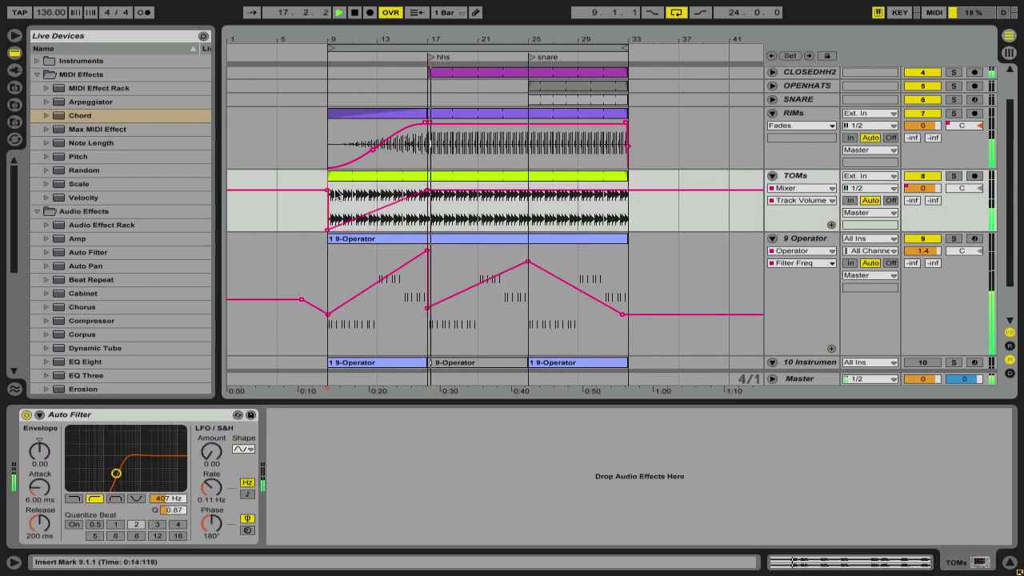
{"action": "key", "text": "space"}
{"action": "left_click", "coordinate": [328, 191]}
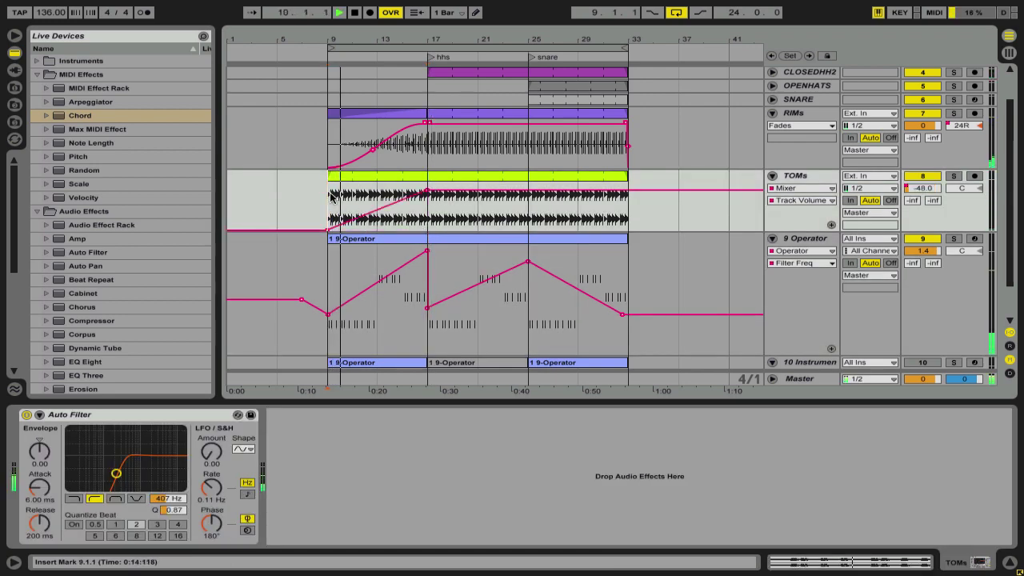
Step: Fold the 9 Operator track and split the TOMs clip at bar 17
{"action": "scroll", "coordinate": [636, 176], "scroll_direction": "down", "scroll_amount": 2}
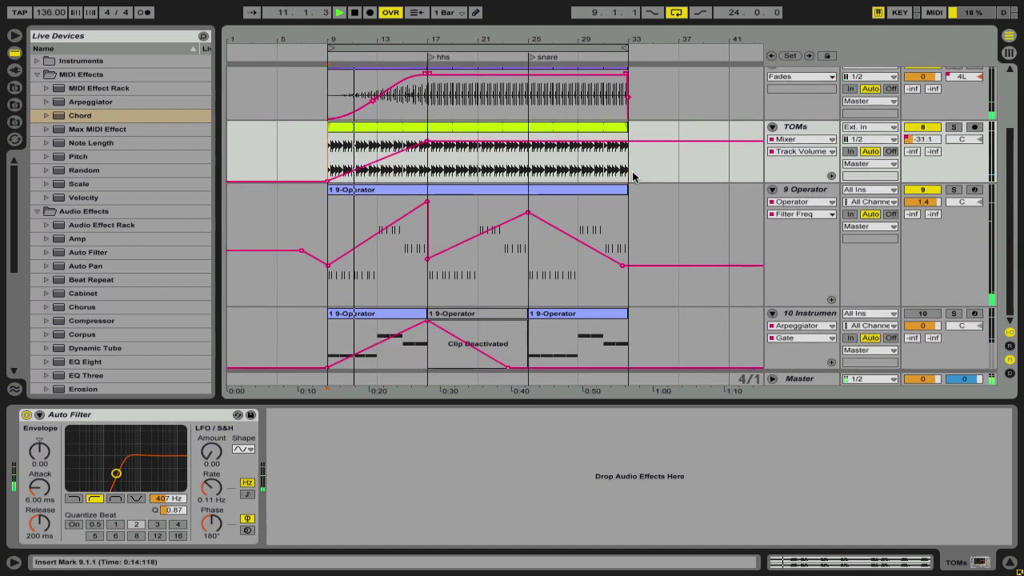
{"action": "left_click", "coordinate": [772, 190]}
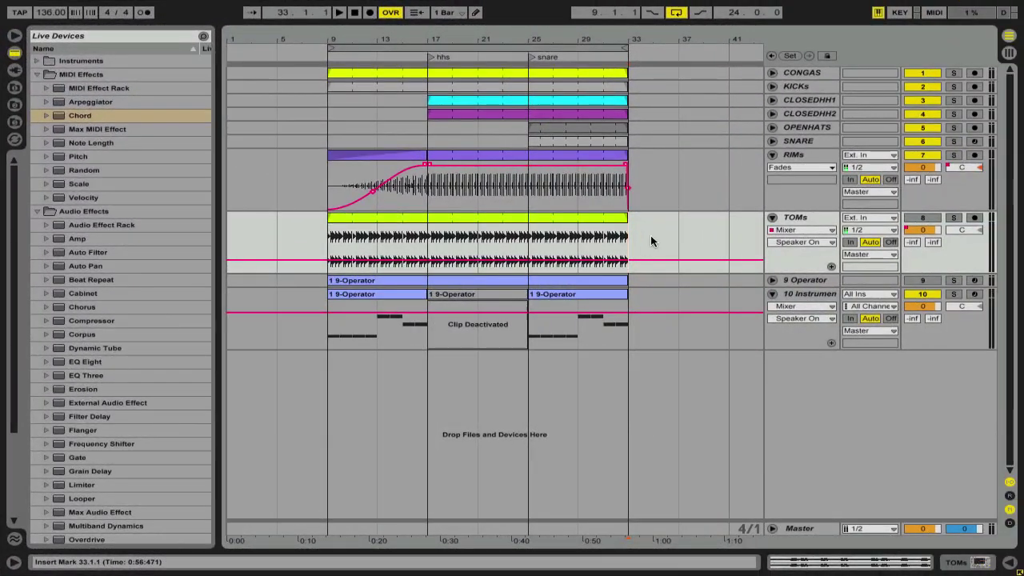
{"action": "left_click_drag", "start_coordinate": [577, 234], "coordinate": [405, 236]}
{"action": "left_click", "coordinate": [297, 247]}
{"action": "left_click", "coordinate": [323, 238]}
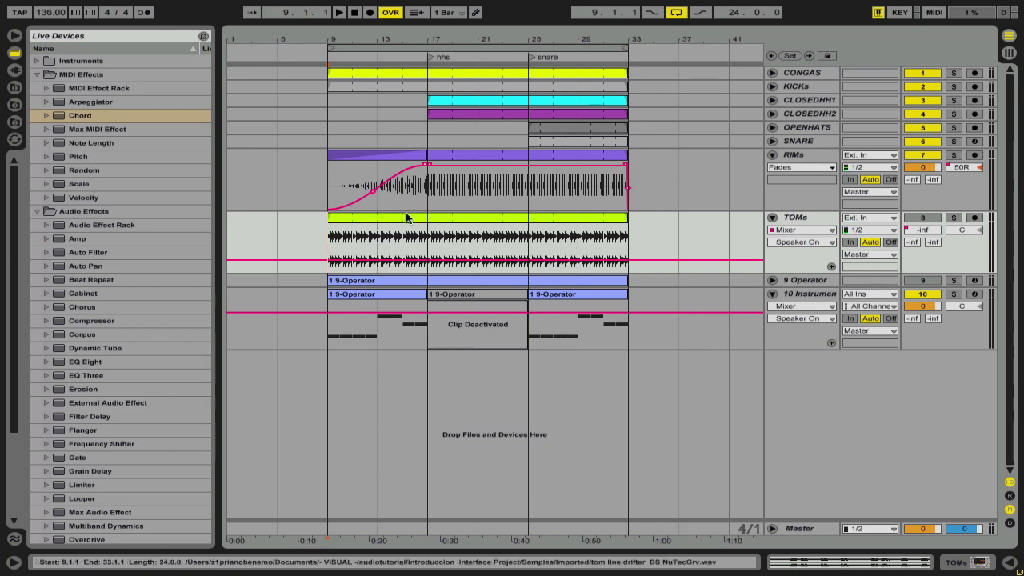
{"action": "double_click", "coordinate": [392, 233]}
{"action": "left_click", "coordinate": [418, 240]}
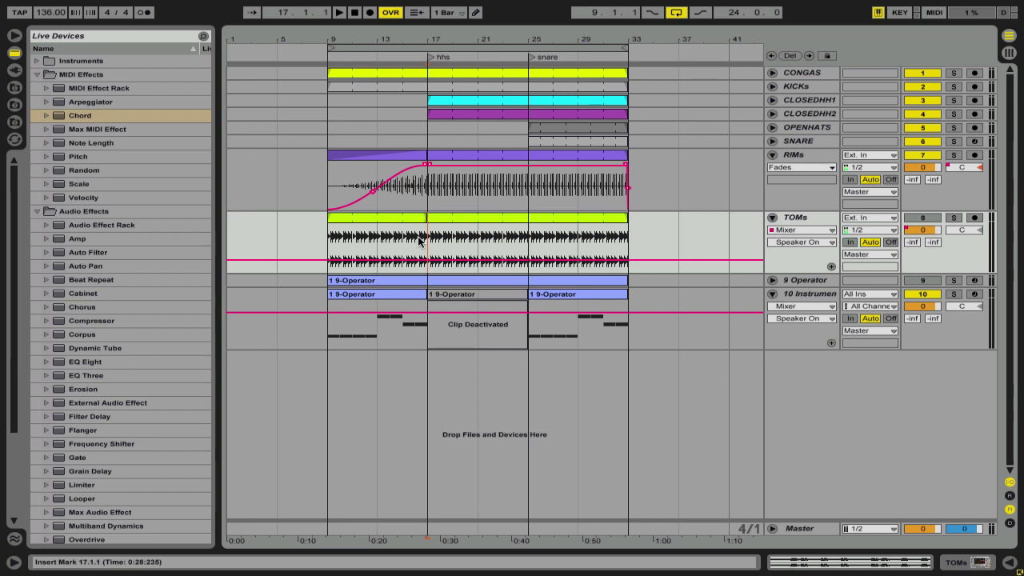
Step: Audition the 10-Instrument Rack track soloed from bar 9 and clear all its Arpeggiator envelopes
{"action": "left_click", "coordinate": [954, 294]}
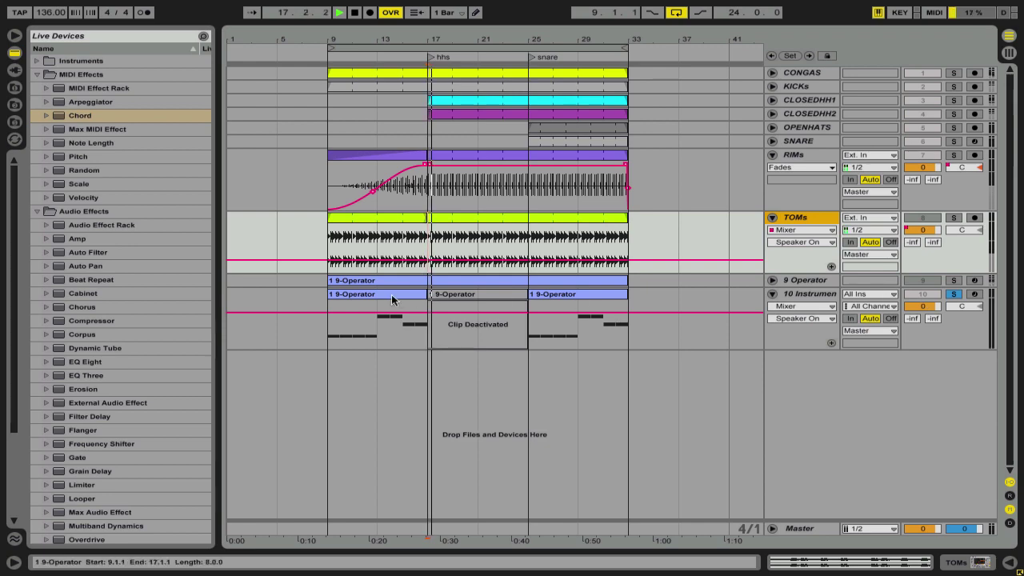
{"action": "left_click", "coordinate": [352, 295]}
{"action": "key", "text": "space"}
{"action": "double_click", "coordinate": [788, 294]}
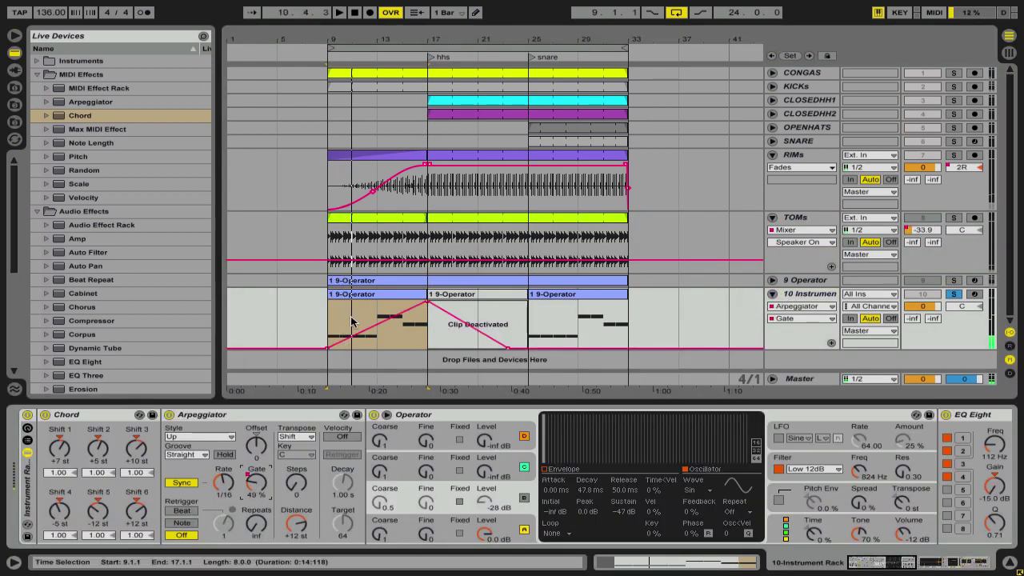
{"action": "right_click", "coordinate": [809, 343]}
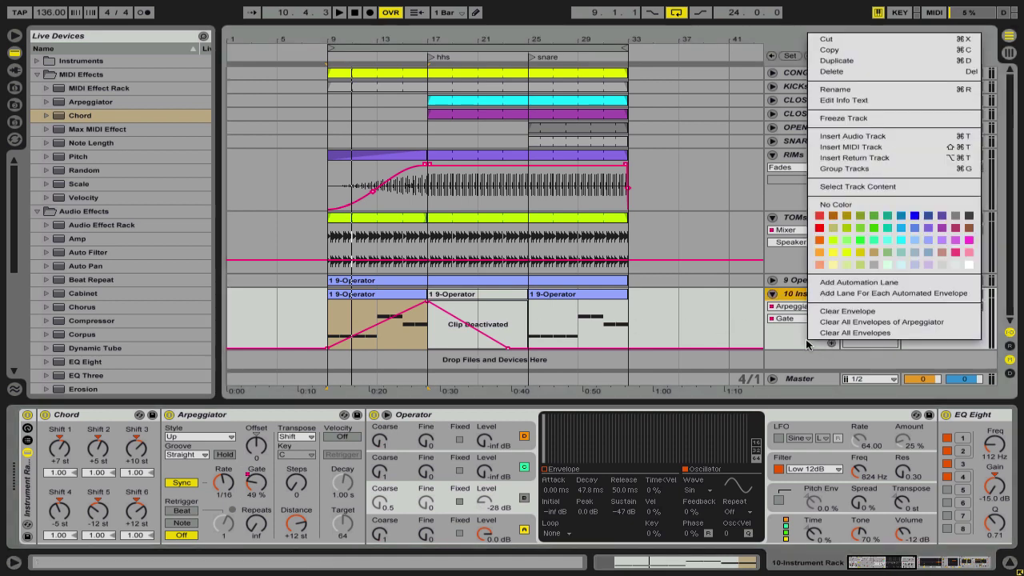
{"action": "left_click", "coordinate": [832, 320]}
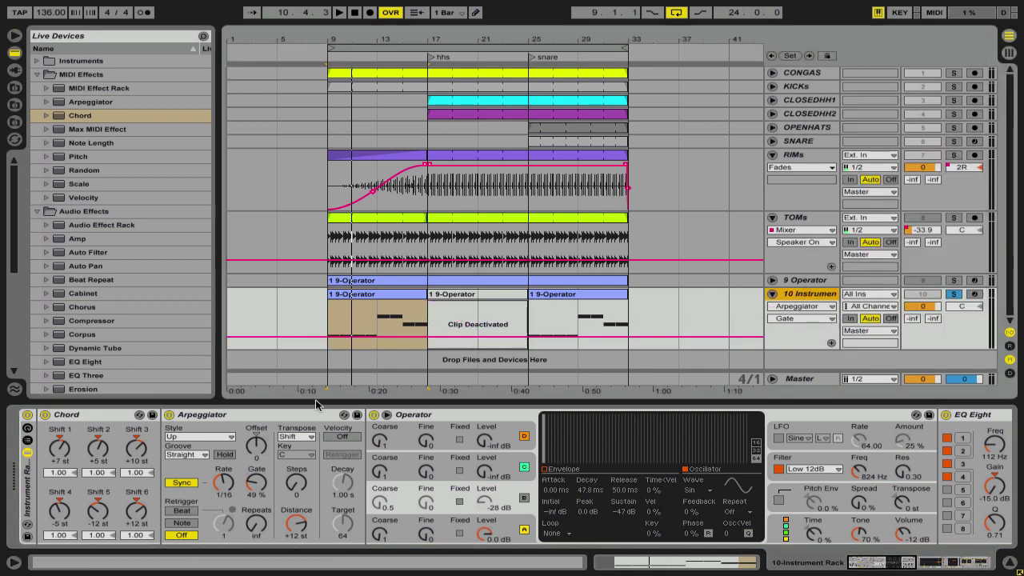
Step: Raise the flat Arpeggiator Gate line on the 10-Instrument Rack track to 94 % and audition it from bar 9
{"action": "left_click", "coordinate": [321, 312]}
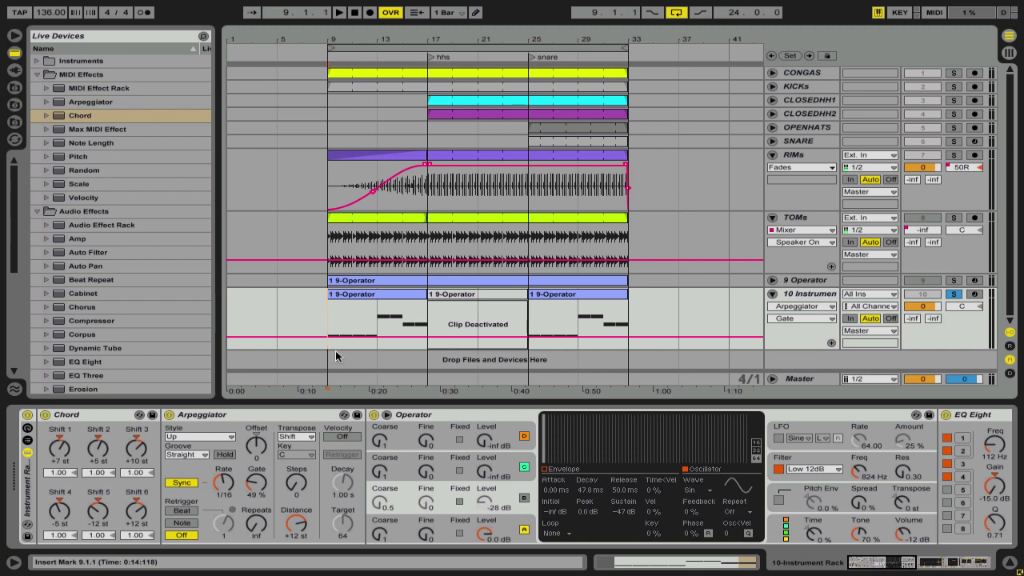
{"action": "left_click_drag", "start_coordinate": [341, 337], "coordinate": [348, 331]}
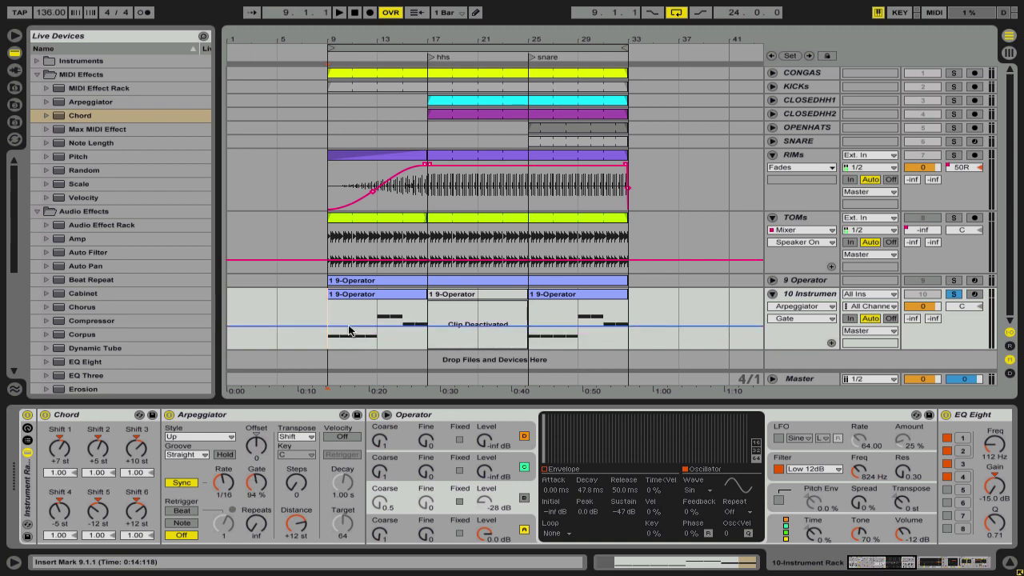
{"action": "key", "text": "space"}
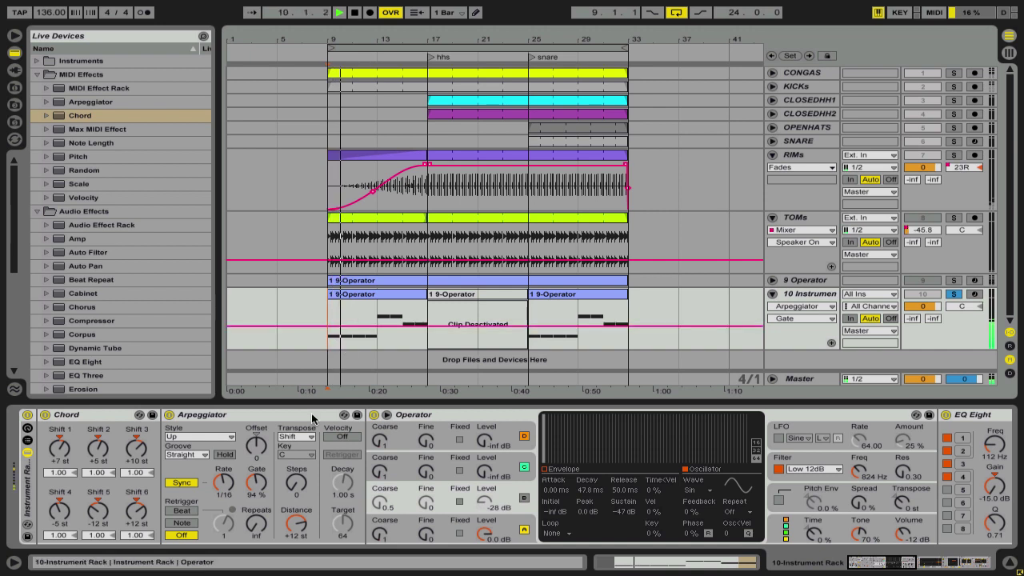
{"action": "key", "text": "space"}
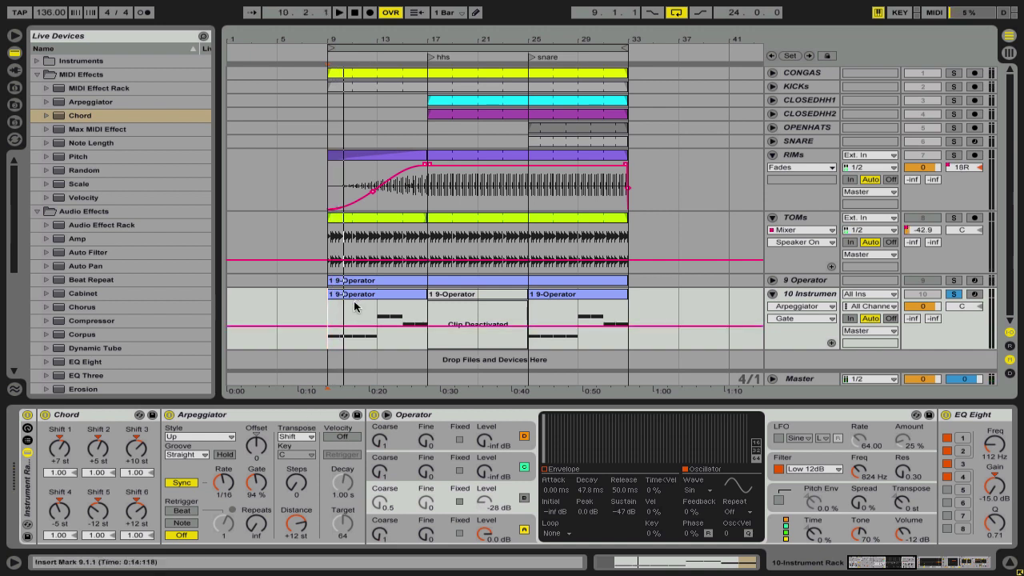
Step: Show the Arpeggiator Gate modulation envelope in the first clip of the 10-Instrument Rack track
{"action": "right_click", "coordinate": [254, 487]}
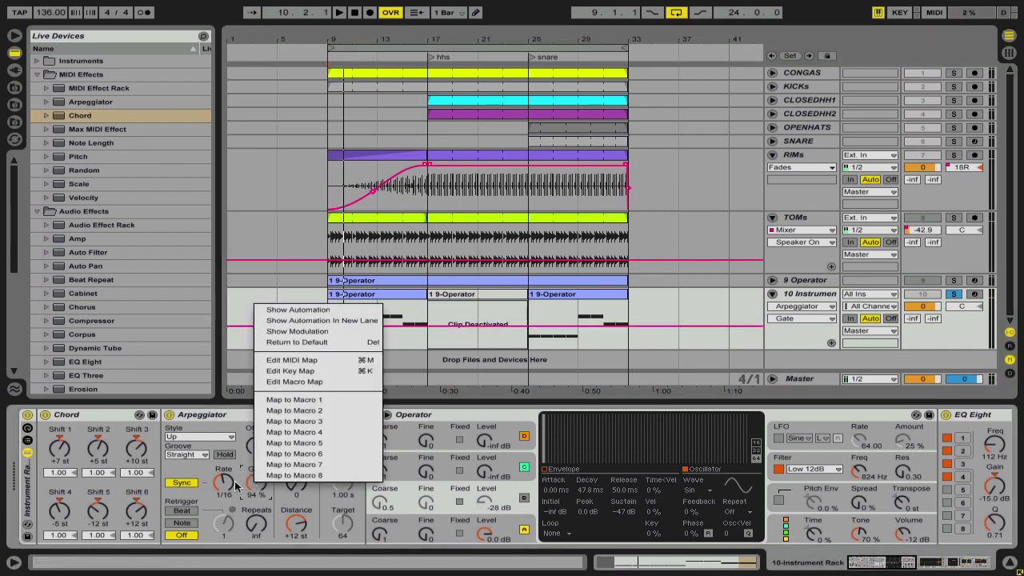
{"action": "left_click", "coordinate": [336, 333]}
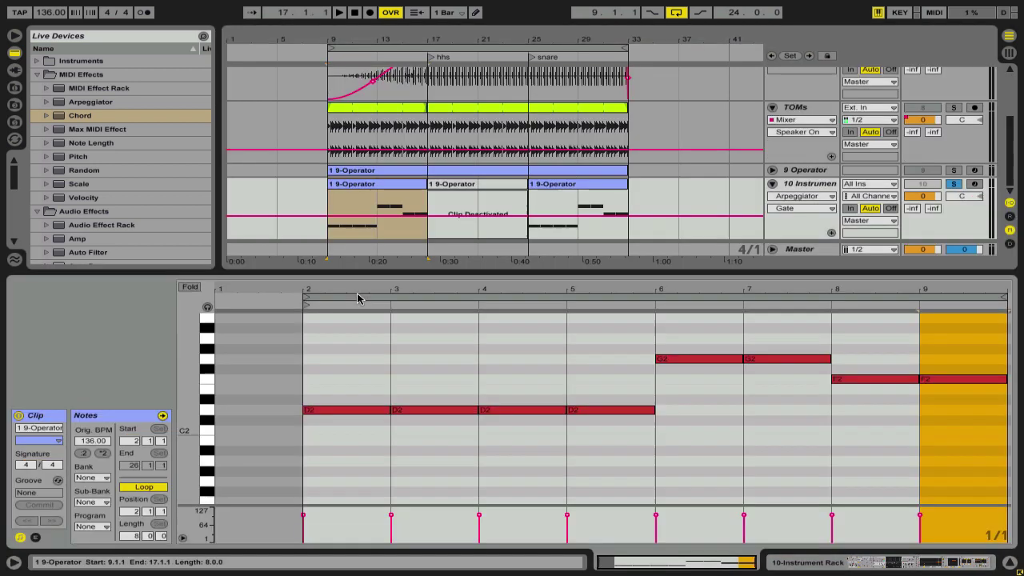
{"action": "left_click", "coordinate": [35, 537]}
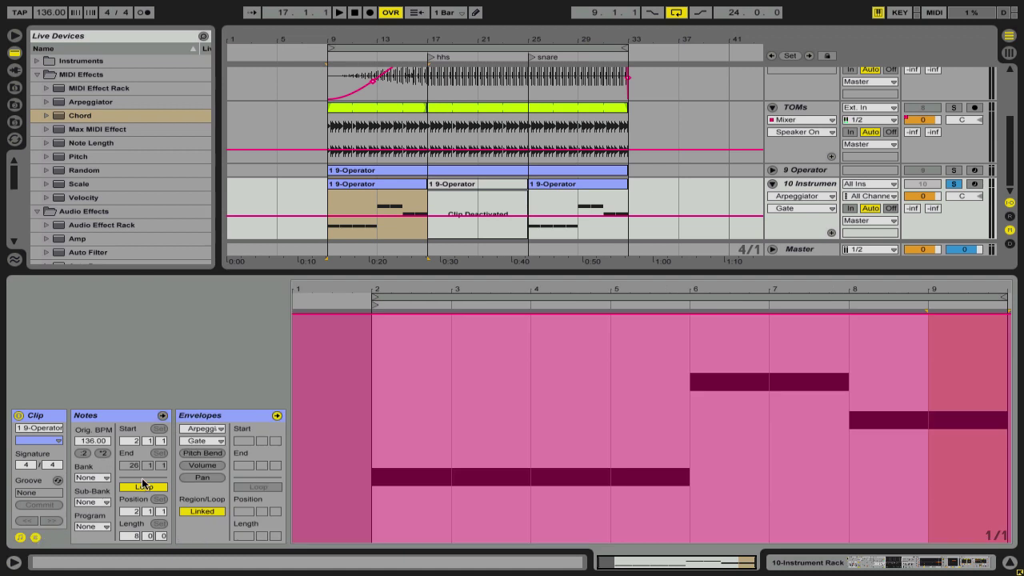
Step: Switch the clip envelope to the Arpeggiator's Synced parameter, and return to the track's device chain
{"action": "left_click", "coordinate": [218, 431]}
{"action": "left_click", "coordinate": [218, 432]}
{"action": "left_click", "coordinate": [214, 445]}
{"action": "left_click", "coordinate": [213, 445]}
{"action": "left_click", "coordinate": [211, 440]}
{"action": "left_click", "coordinate": [209, 485]}
{"action": "left_click", "coordinate": [195, 443]}
{"action": "left_click", "coordinate": [197, 460]}
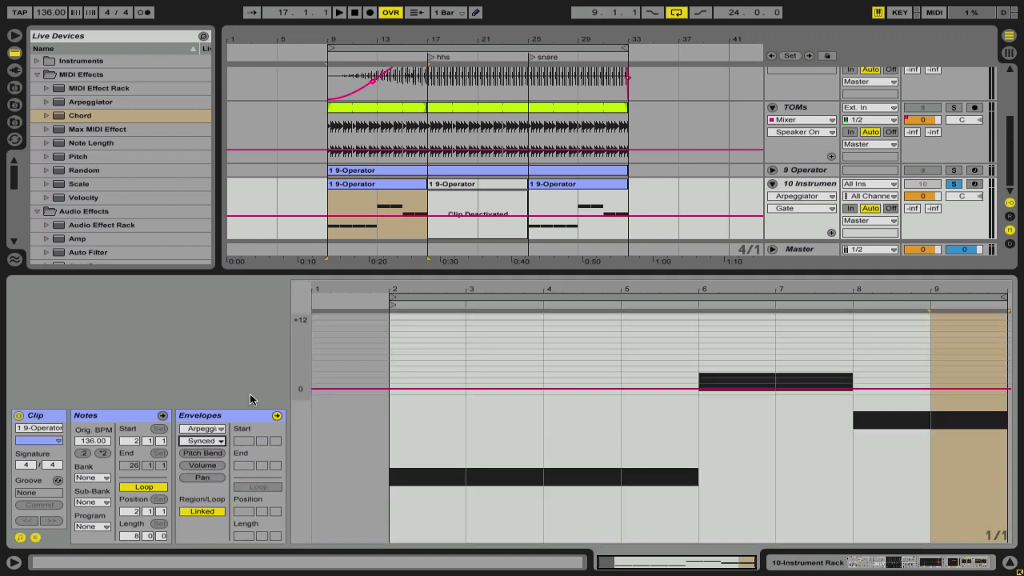
{"action": "left_click", "coordinate": [798, 564]}
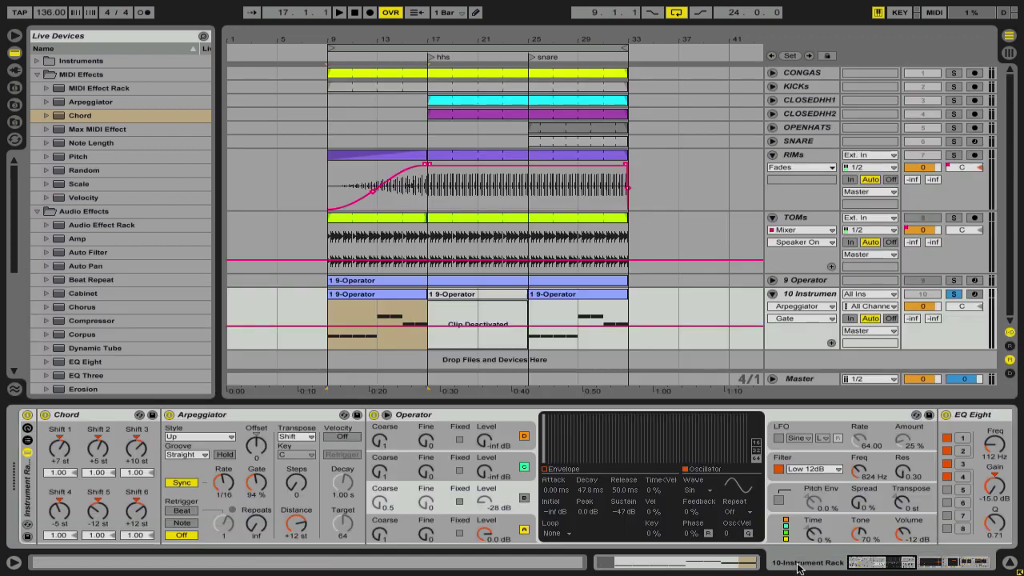
Step: Show the Arpeggiator Gate modulation in the first 10-Instrument Rack clip, draw it down to 0 % across bar 2, and start playback
{"action": "right_click", "coordinate": [255, 486]}
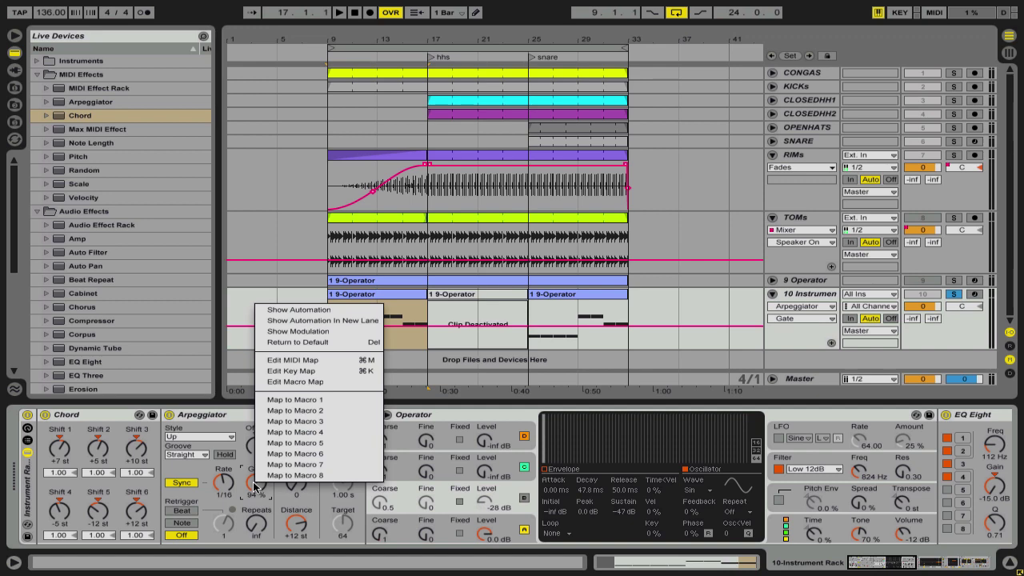
{"action": "left_click", "coordinate": [328, 334]}
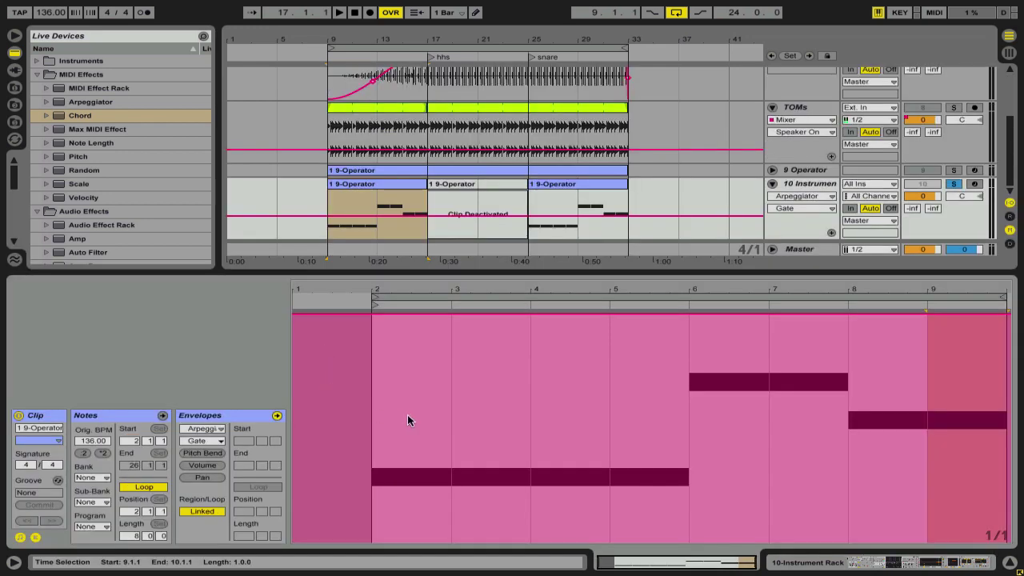
{"action": "key", "text": "b"}
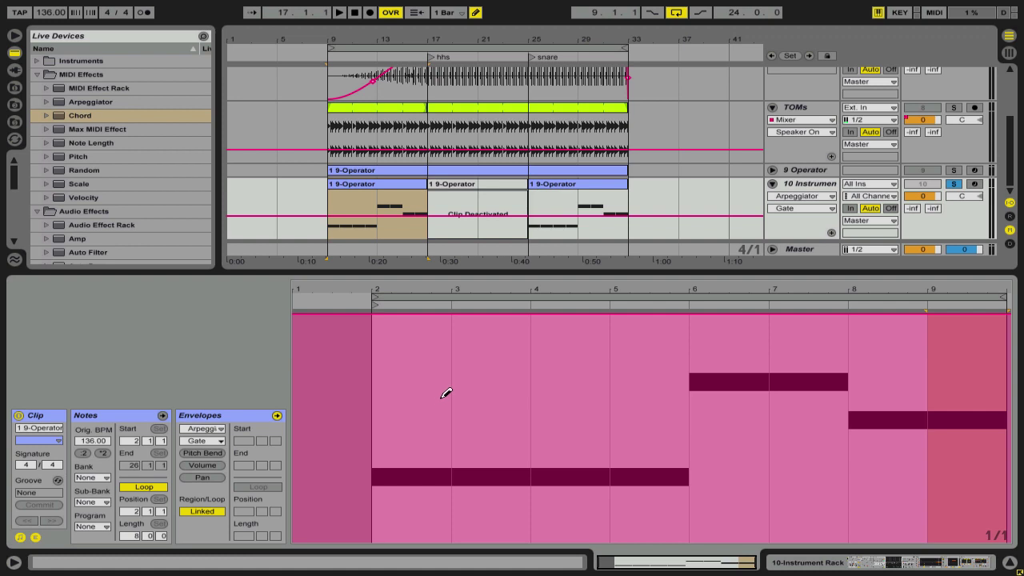
{"action": "left_click_drag", "start_coordinate": [428, 440], "coordinate": [417, 568]}
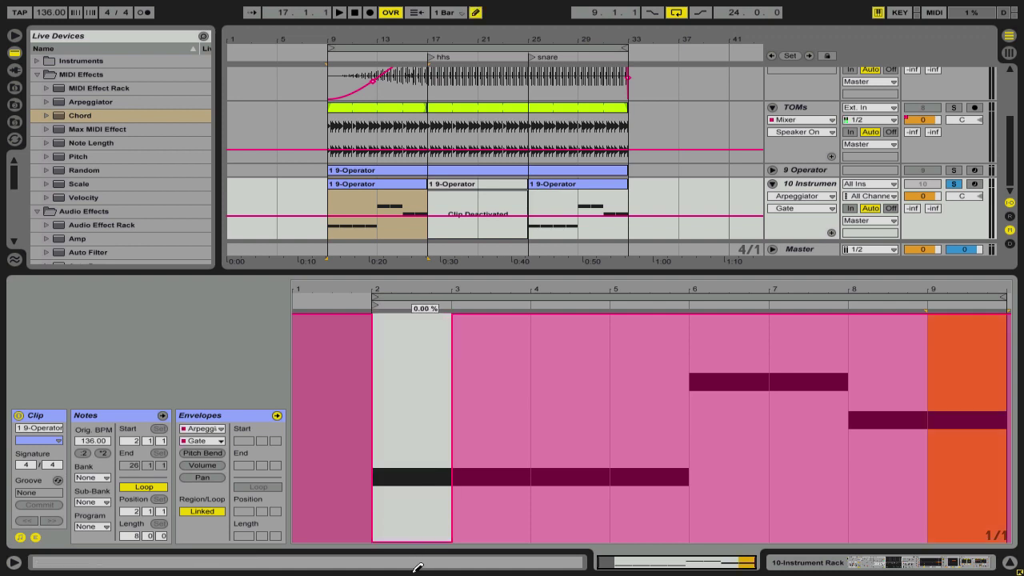
{"action": "key", "text": "space"}
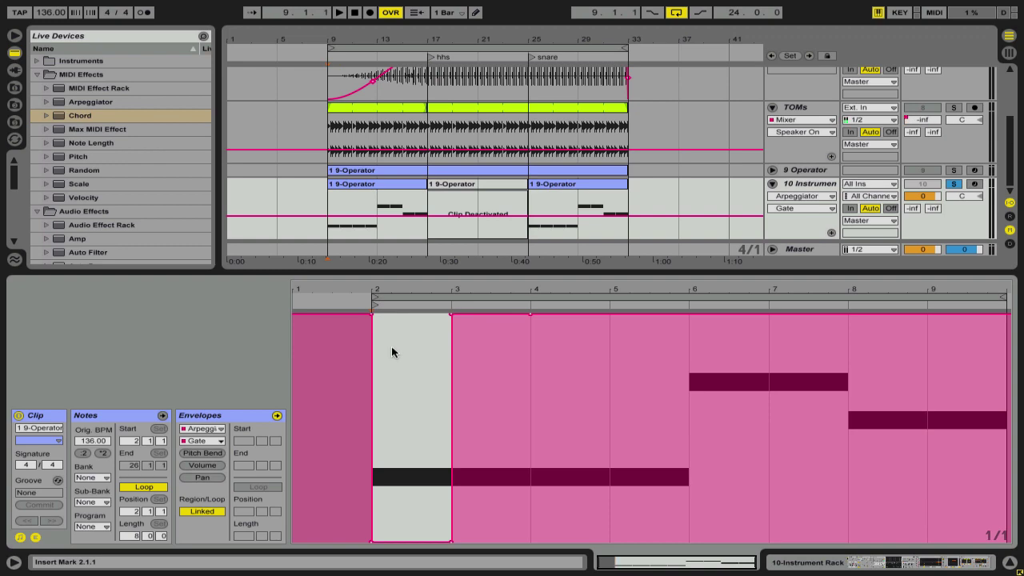
Step: Lower the clip's Gate modulation ahead of bar 2 to its minimum, and return to the device chain, undoing the Gate dial nudge
{"action": "left_click", "coordinate": [788, 185]}
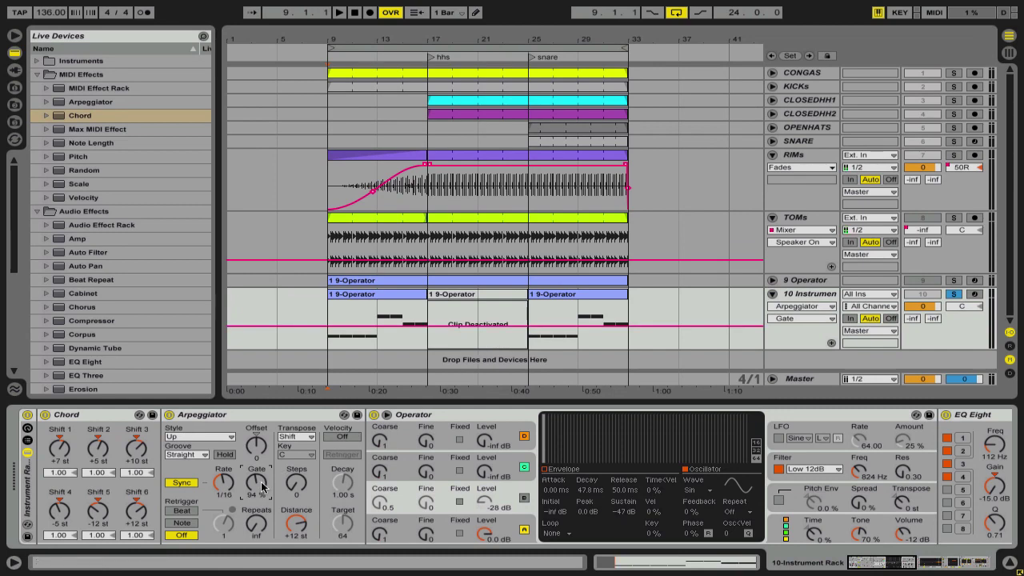
{"action": "double_click", "coordinate": [373, 296]}
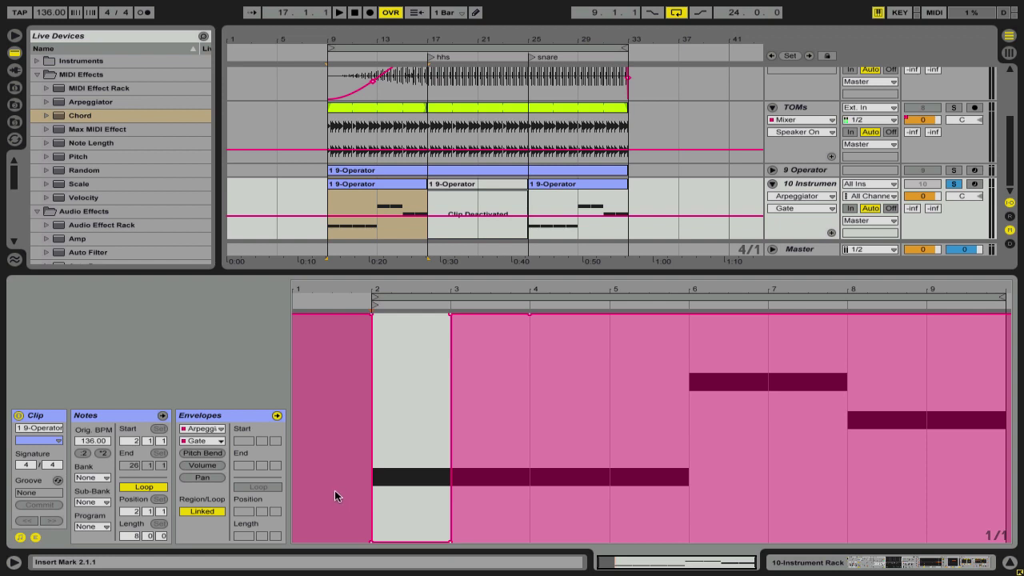
{"action": "key", "text": "b"}
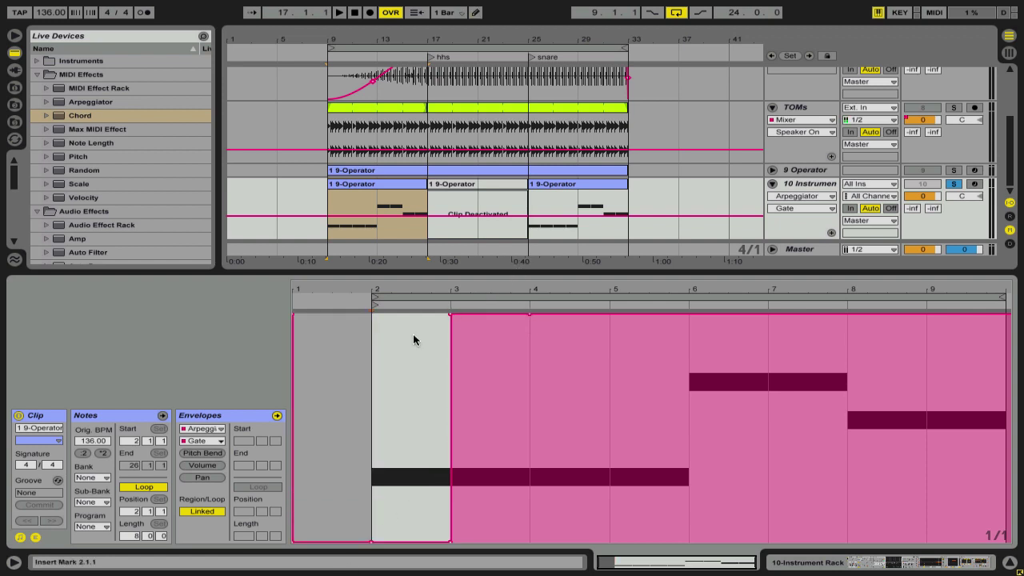
{"action": "key", "text": "shift+Tab"}
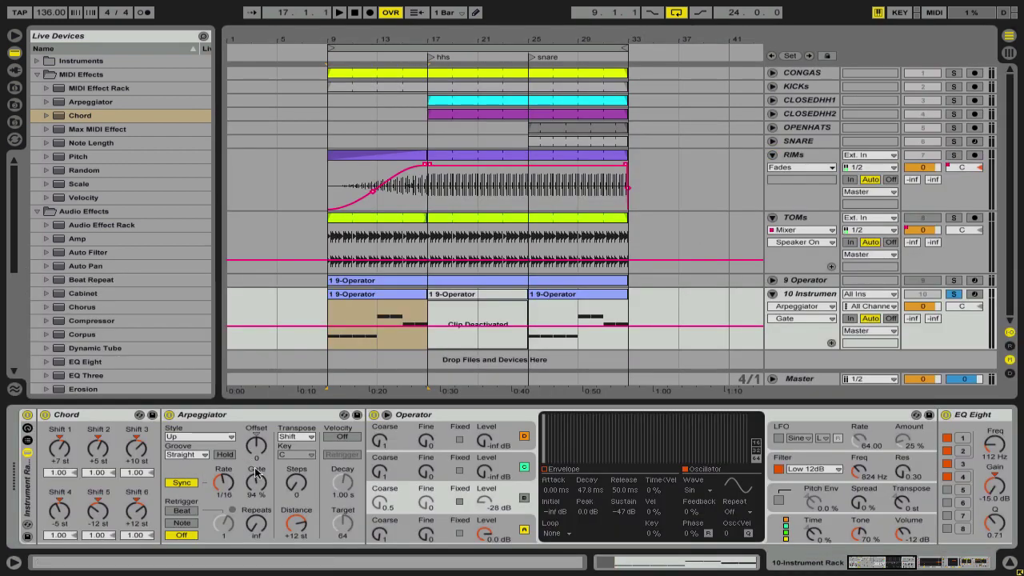
{"action": "left_click_drag", "start_coordinate": [256, 483], "coordinate": [258, 485]}
{"action": "key", "text": "ctrl+z"}
Step: Reopen the first clip and draw one-bar dips to roughly half height in its Gate modulation at bars 2, 4, 6 and 8
{"action": "left_click", "coordinate": [401, 304]}
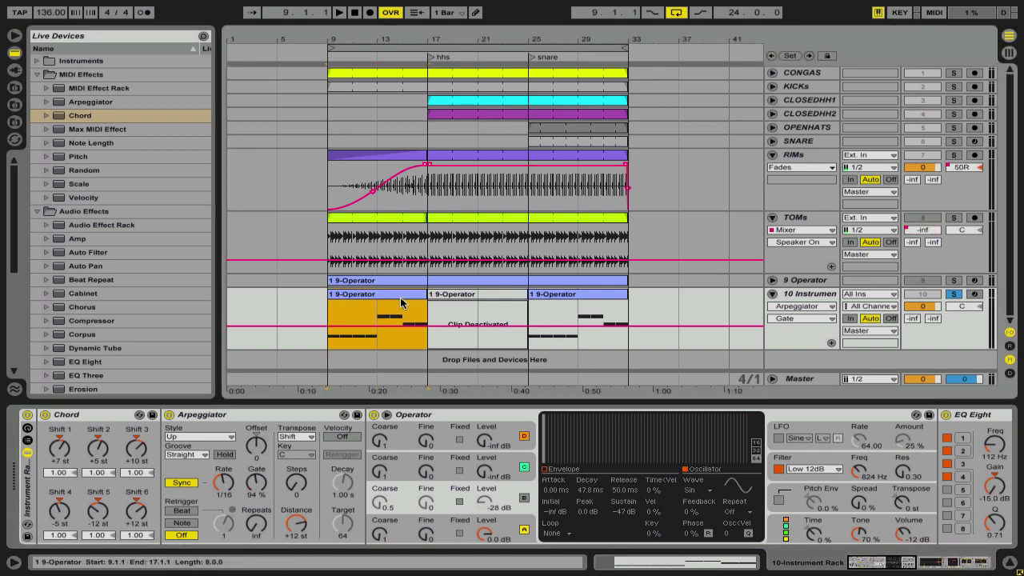
{"action": "double_click", "coordinate": [401, 304]}
{"action": "left_click", "coordinate": [552, 506]}
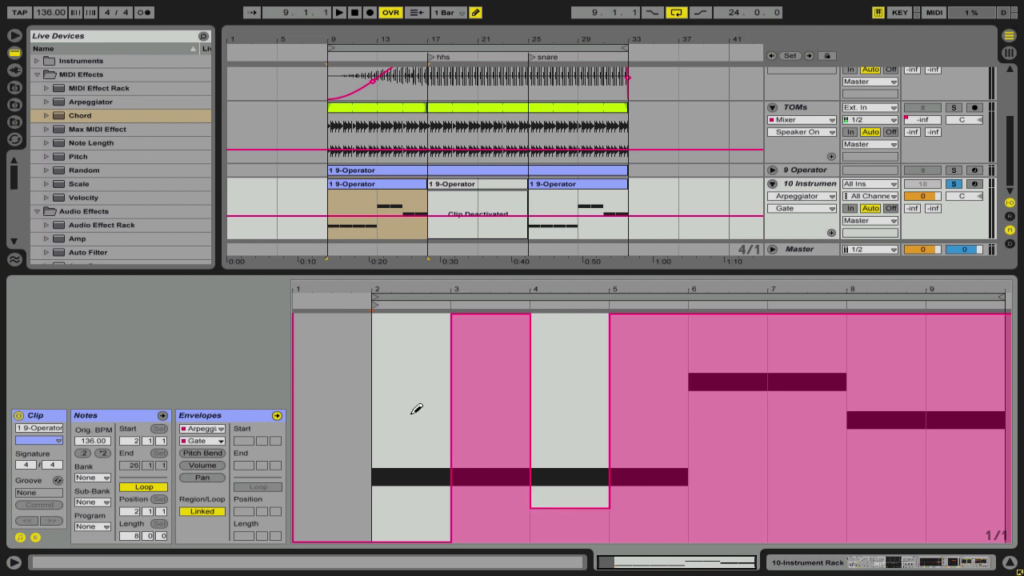
{"action": "left_click", "coordinate": [412, 413]}
{"action": "left_click", "coordinate": [553, 411]}
{"action": "left_click", "coordinate": [721, 423]}
{"action": "left_click", "coordinate": [892, 424]}
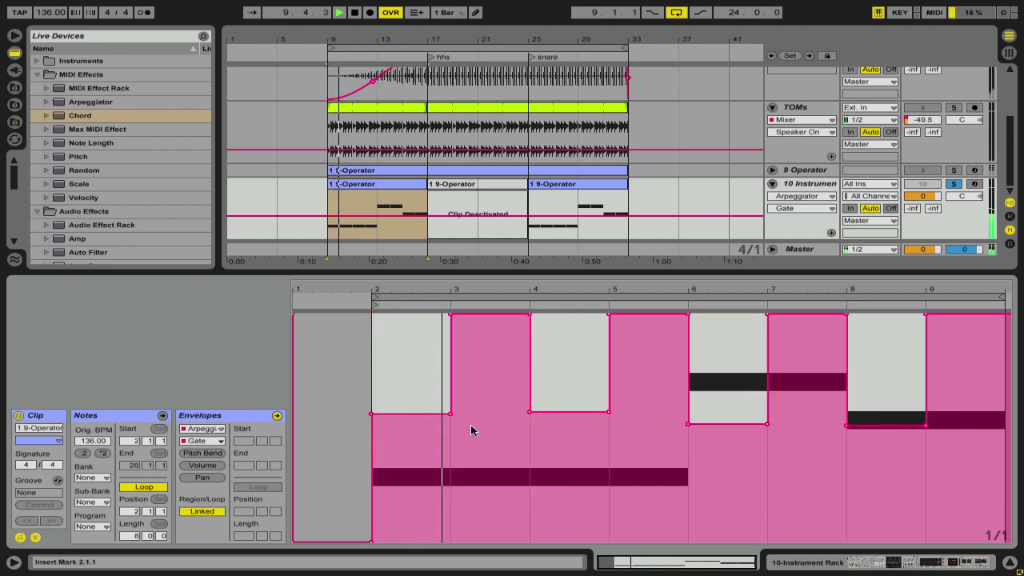
Step: Narrow the clip grid to 1/2, redraw the Gate modulation as alternating half-bar dips and full-height bars through bar 9, and audition it
{"action": "key", "text": "b"}
{"action": "key", "text": "super+1"}
{"action": "key", "text": "space"}
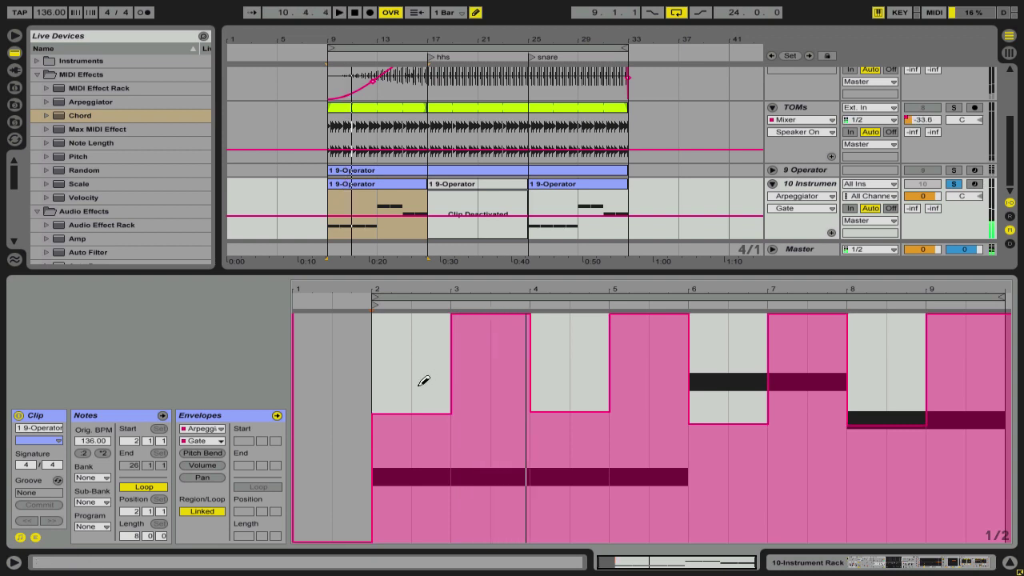
{"action": "left_click_drag", "start_coordinate": [424, 381], "coordinate": [431, 264]}
{"action": "left_click", "coordinate": [460, 445]}
{"action": "left_click_drag", "start_coordinate": [598, 333], "coordinate": [610, 284]}
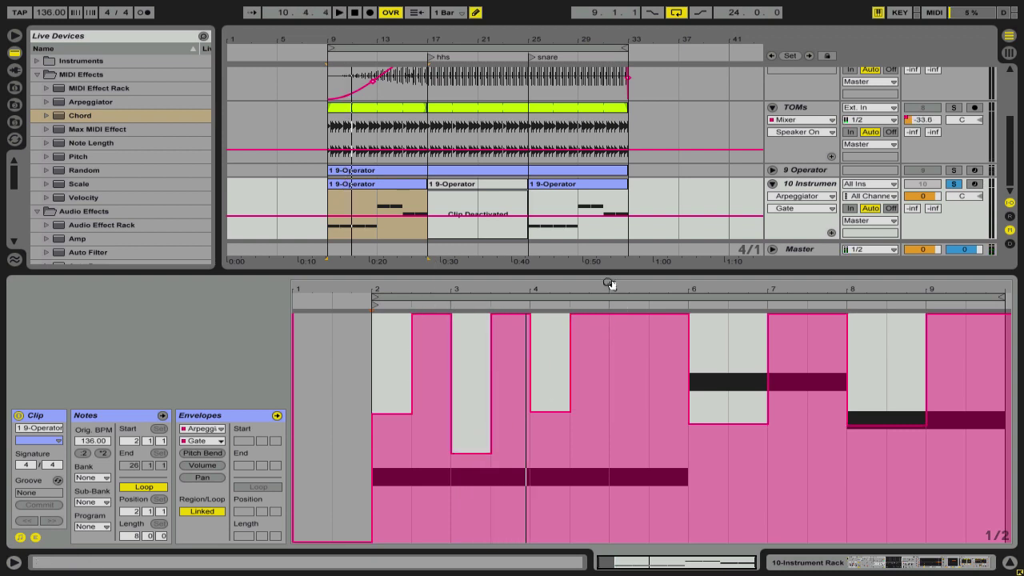
{"action": "left_click", "coordinate": [545, 449]}
{"action": "left_click", "coordinate": [654, 440]}
{"action": "left_click", "coordinate": [627, 451]}
{"action": "mouse_move", "coordinate": [682, 421]}
{"action": "left_mouse_down"}
{"action": "mouse_move", "coordinate": [713, 418]}
{"action": "mouse_move", "coordinate": [736, 360]}
{"action": "mouse_move", "coordinate": [800, 476]}
{"action": "left_mouse_up"}
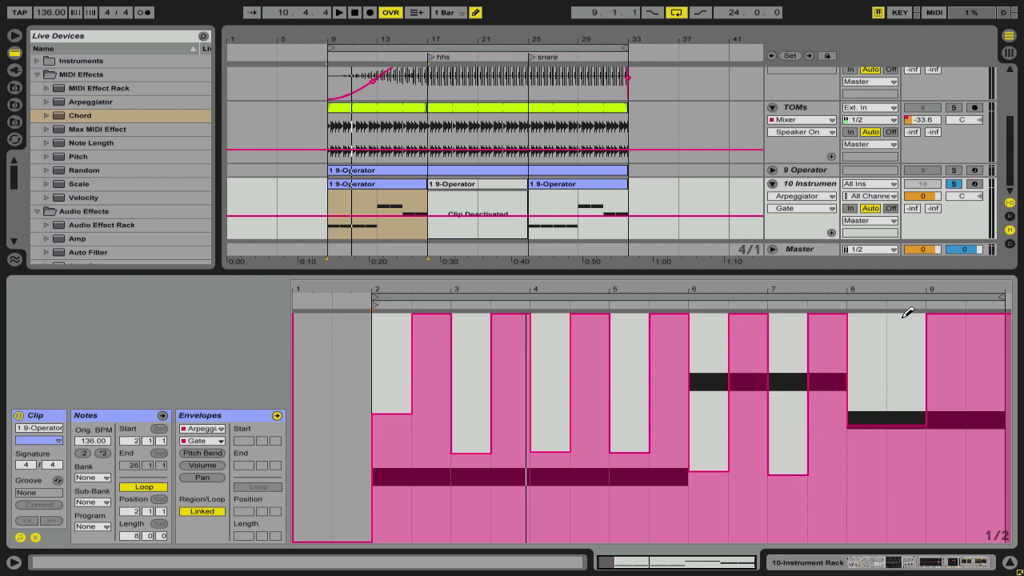
{"action": "left_click_drag", "start_coordinate": [907, 313], "coordinate": [940, 475]}
{"action": "key", "text": "space"}
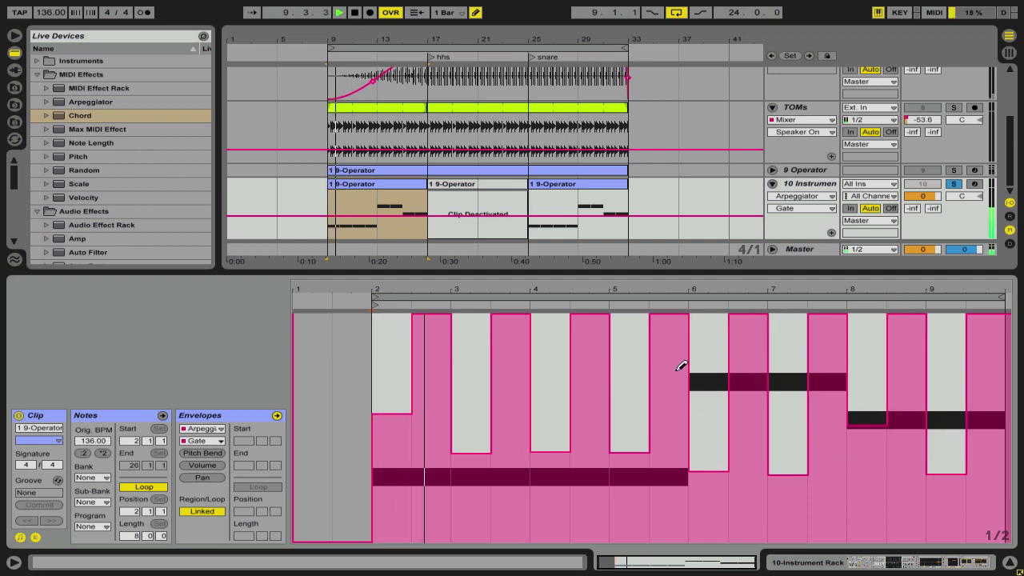
Step: Compare the clip's Gate modulation with the Arpeggiator's Gate dial in the device chain, and audition the track from bar 9
{"action": "double_click", "coordinate": [794, 184]}
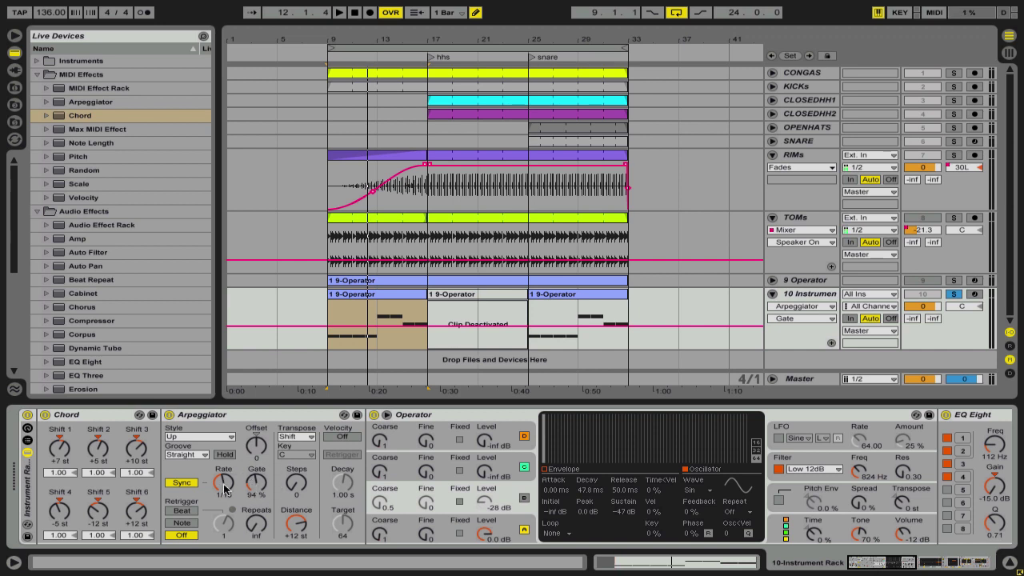
{"action": "double_click", "coordinate": [368, 293]}
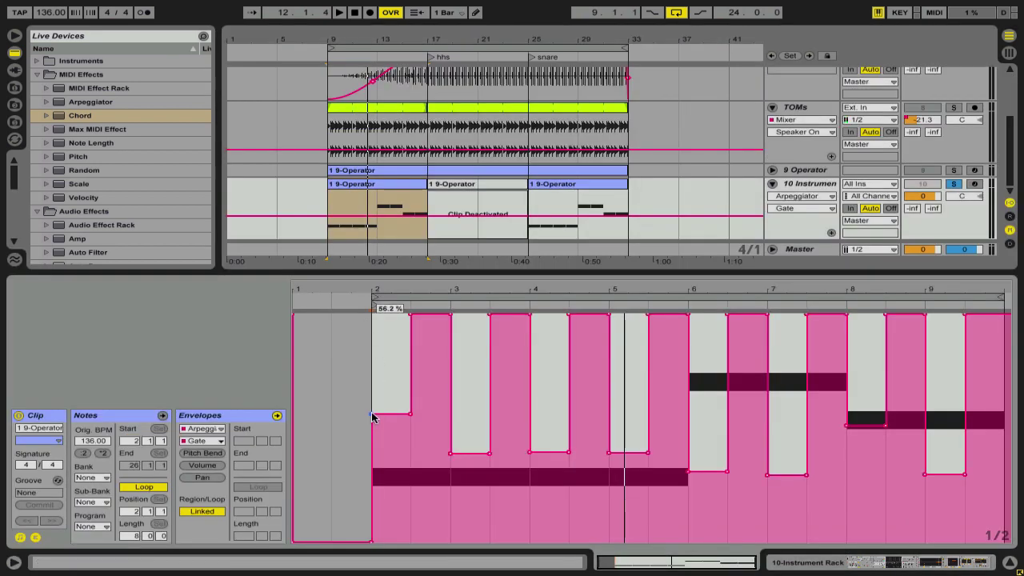
{"action": "left_click", "coordinate": [816, 184]}
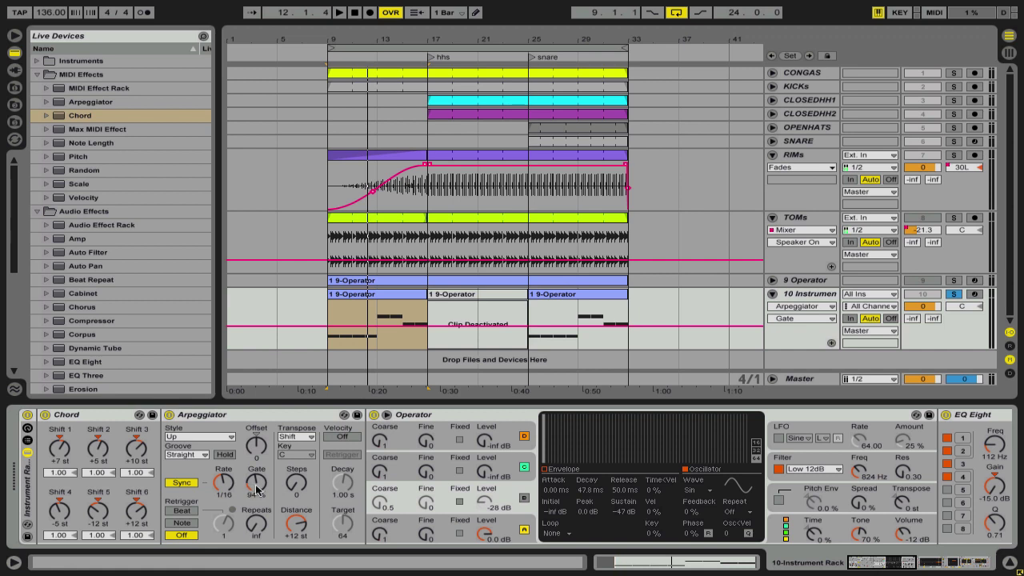
{"action": "key", "text": "space"}
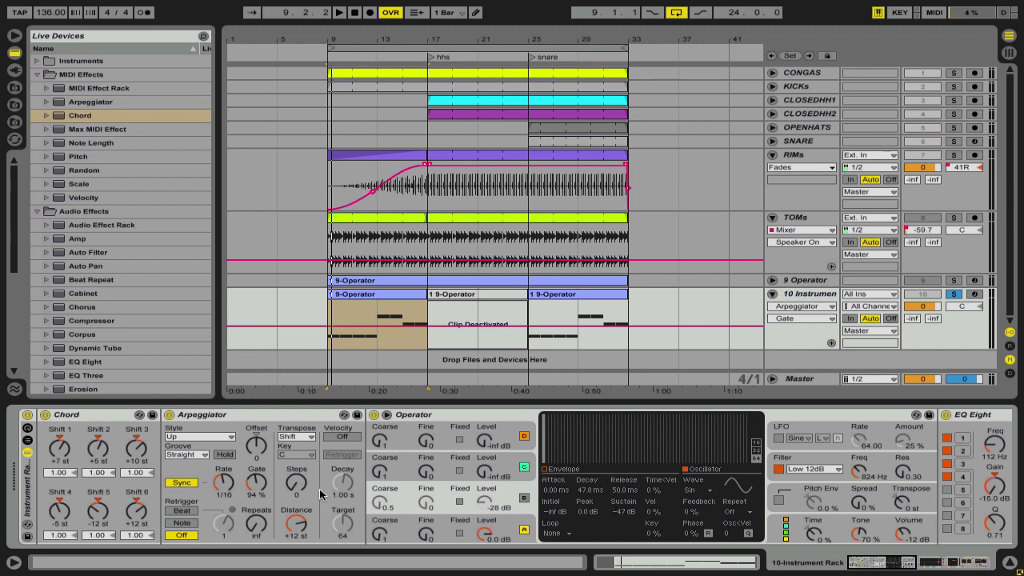
{"action": "key", "text": "space"}
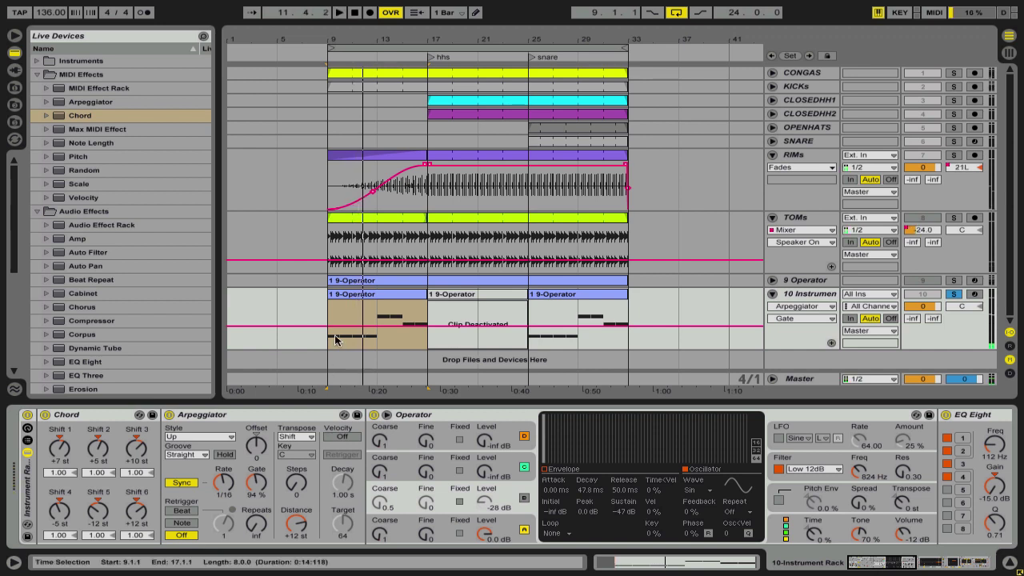
Step: Shape the track's Arpeggiator Gate automation to rise from 1 % at bar 9 to 200 % at bar 17 and fall to 1 % at bar 33
{"action": "left_click", "coordinate": [352, 311]}
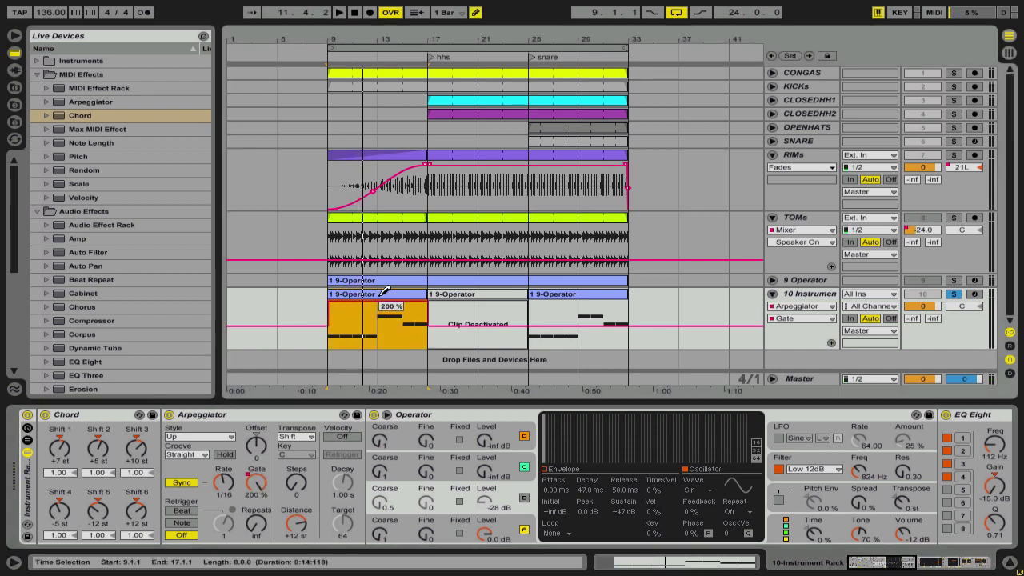
{"action": "left_click_drag", "start_coordinate": [327, 301], "coordinate": [328, 351]}
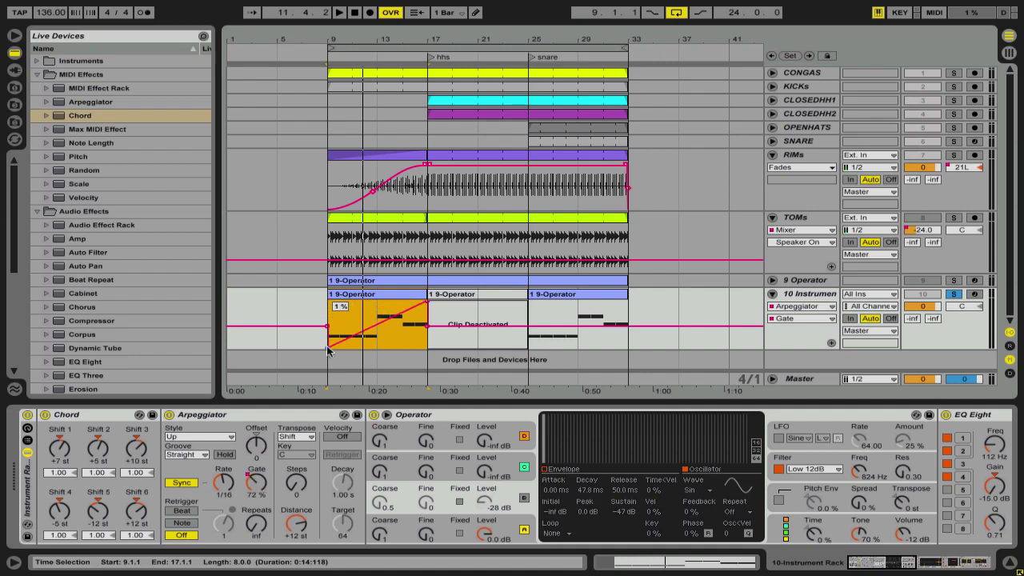
{"action": "double_click", "coordinate": [328, 326]}
{"action": "key", "text": "space"}
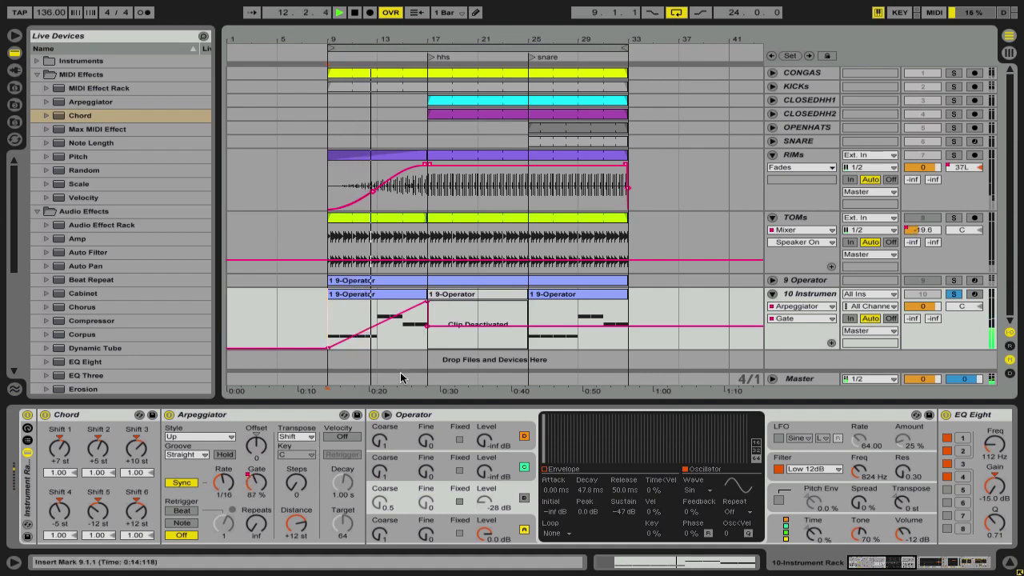
{"action": "left_click_drag", "start_coordinate": [428, 326], "coordinate": [630, 348]}
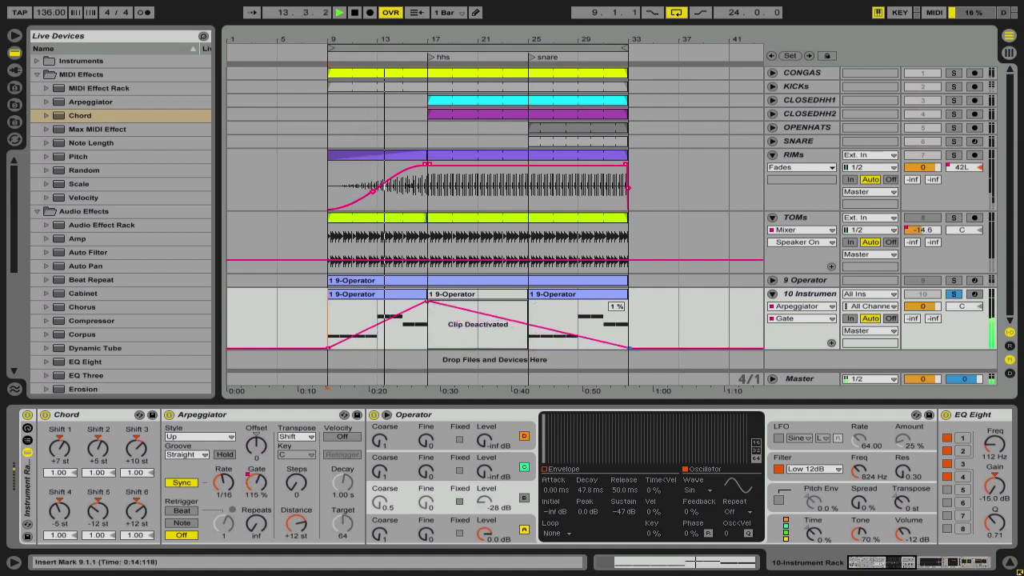
Step: Audition the Gate automation from bar 9 and turn off solo on the 10-Instrument Rack track
{"action": "left_click", "coordinate": [477, 338]}
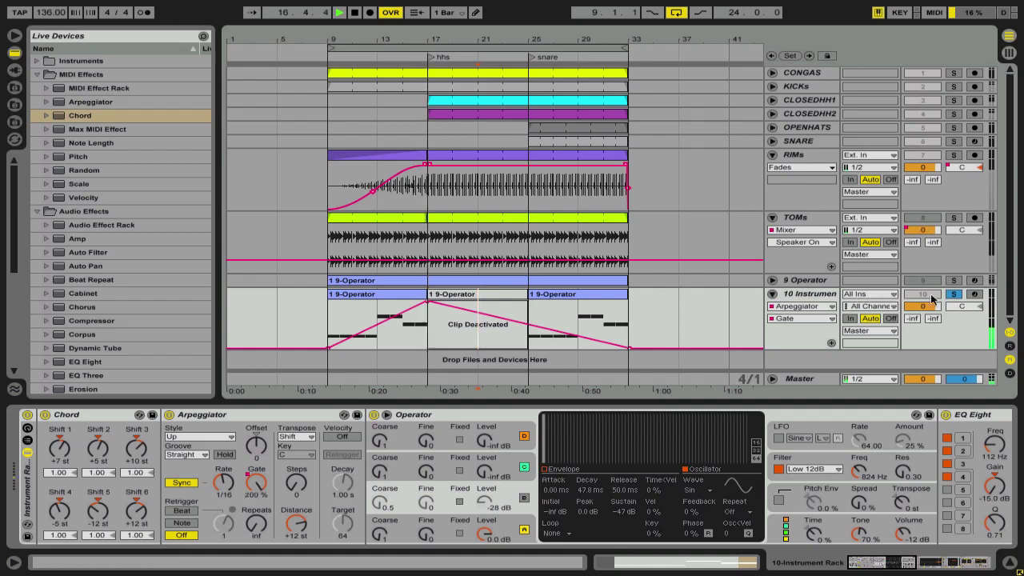
{"action": "left_click", "coordinate": [328, 318]}
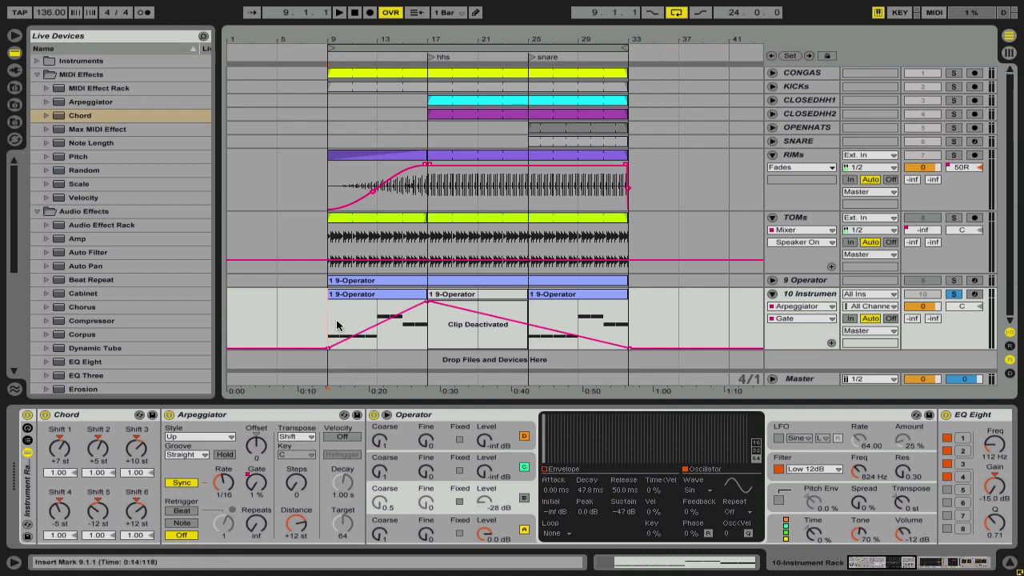
{"action": "key", "text": "space"}
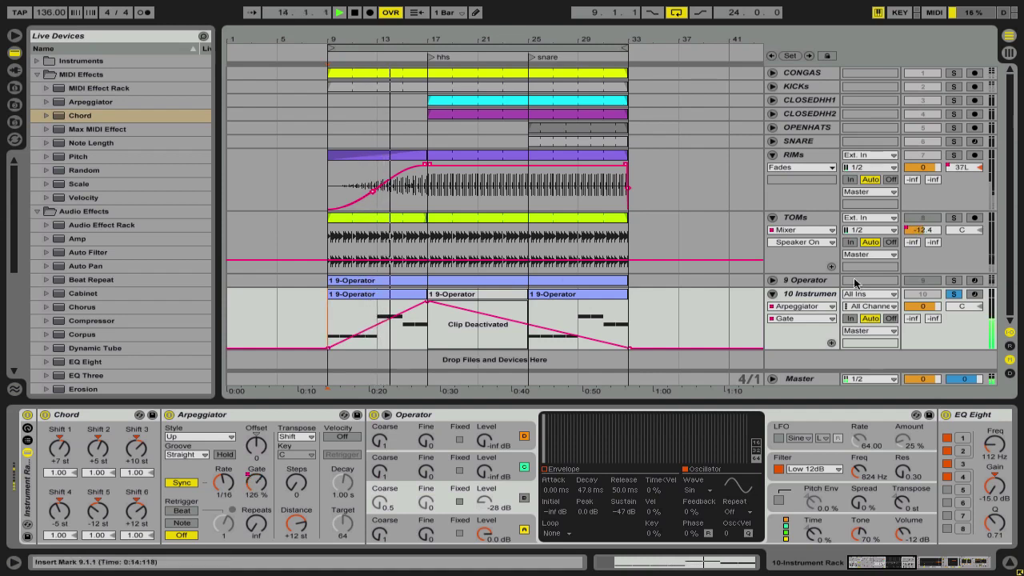
{"action": "left_click", "coordinate": [959, 295]}
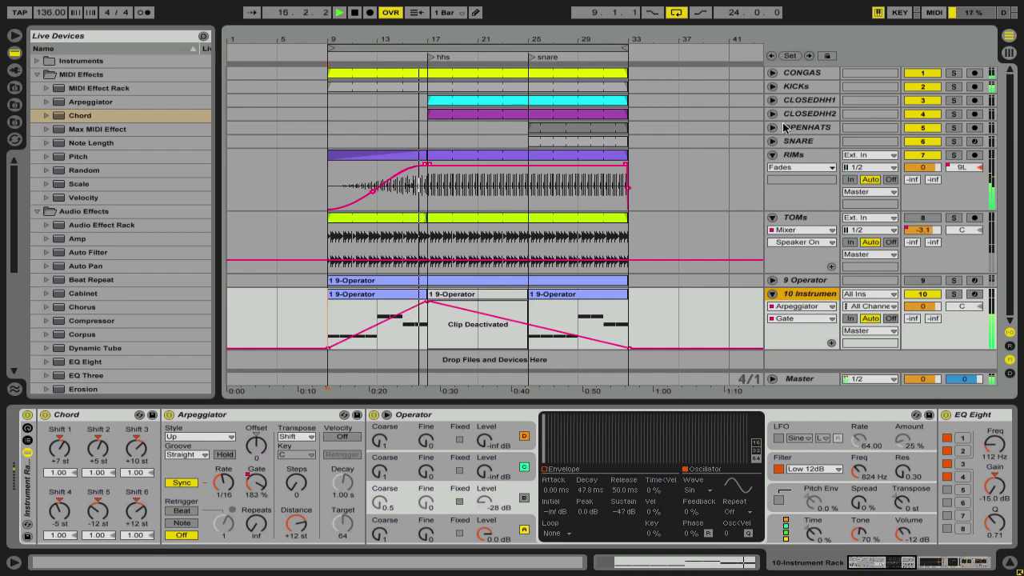
Step: Reactivate the deactivated middle clip, extend the first clip through to bar 33 as one 24-bar clip, and audition it
{"action": "right_click", "coordinate": [501, 296]}
{"action": "left_click", "coordinate": [542, 381]}
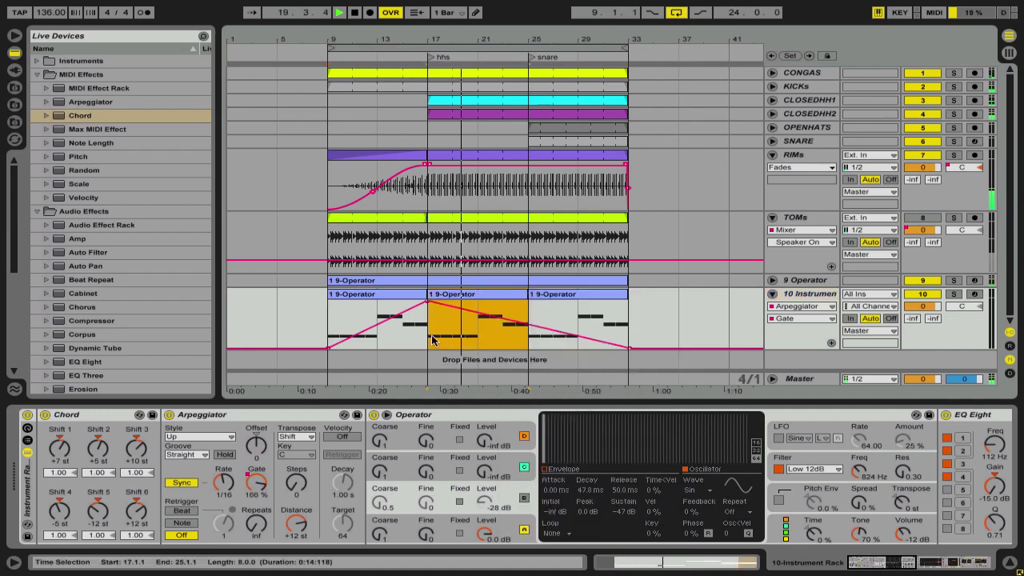
{"action": "left_click", "coordinate": [342, 306]}
{"action": "left_click", "coordinate": [452, 300]}
{"action": "left_click_drag", "start_coordinate": [430, 294], "coordinate": [627, 295]}
{"action": "key", "text": "space"}
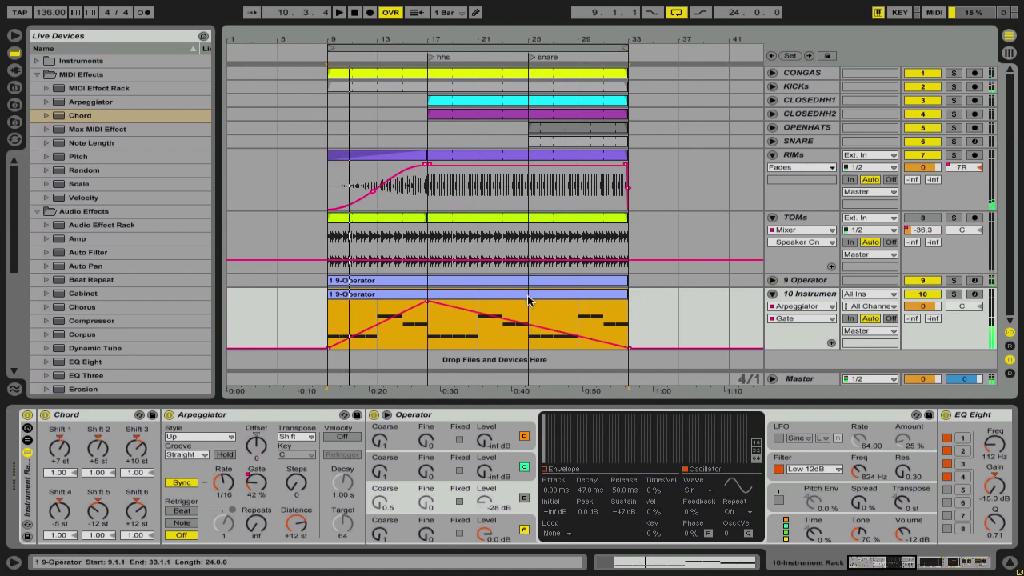
Step: Open the extended clip's Gate modulation, select its looped bars, try a 4-bar loop length, and restore the length to 8 bars
{"action": "double_click", "coordinate": [529, 296]}
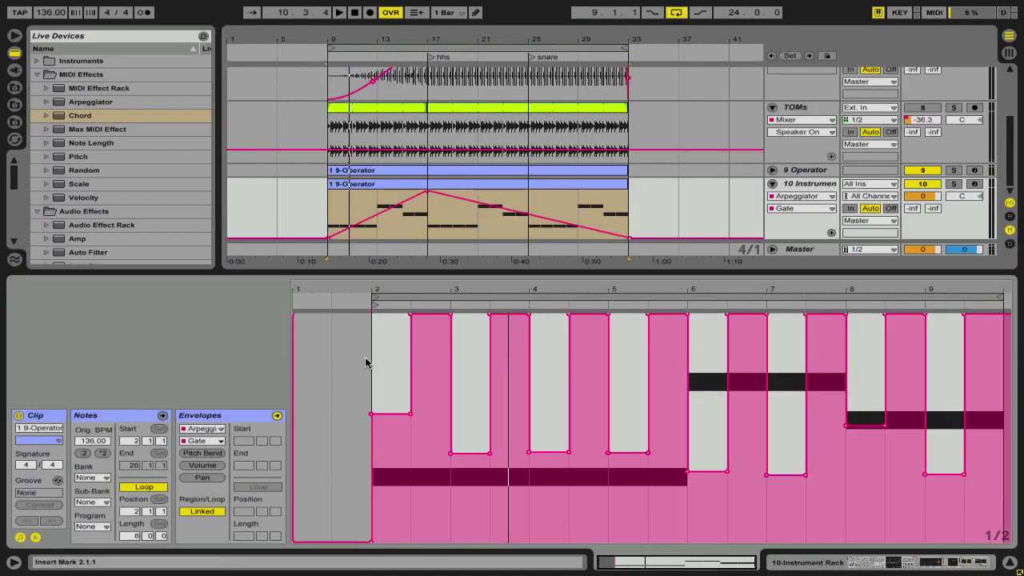
{"action": "left_click_drag", "start_coordinate": [365, 363], "coordinate": [1002, 375]}
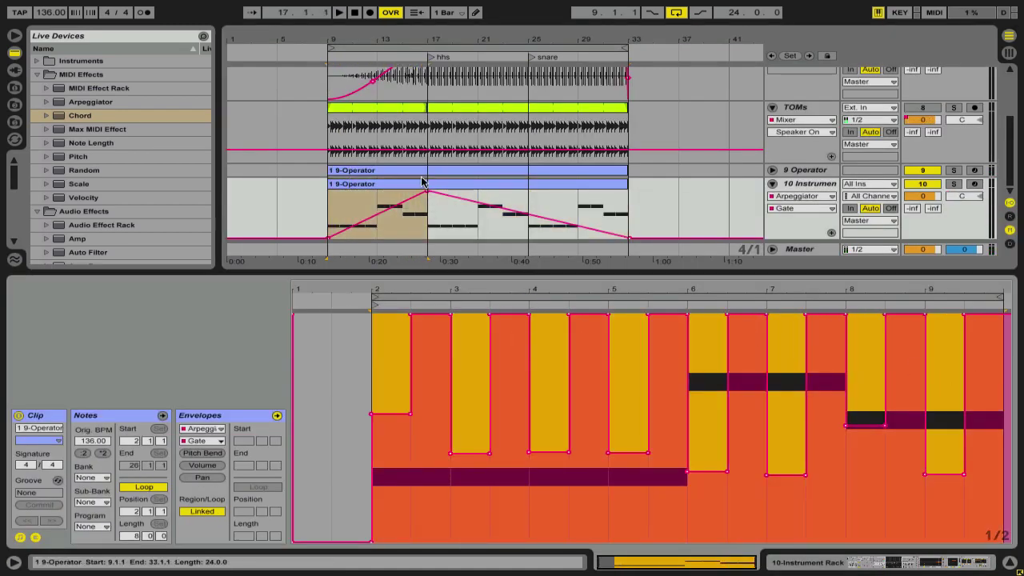
{"action": "left_click_drag", "start_coordinate": [130, 536], "coordinate": [138, 544]}
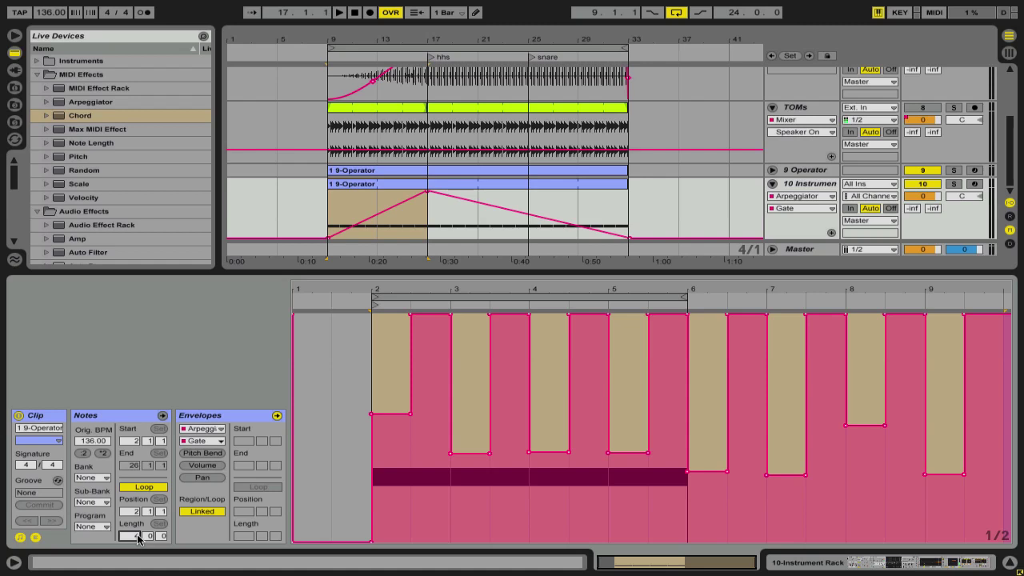
{"action": "key", "text": "Up"}
{"action": "key", "text": "Up"}
{"action": "key", "text": "Up"}
{"action": "key", "text": "Up"}
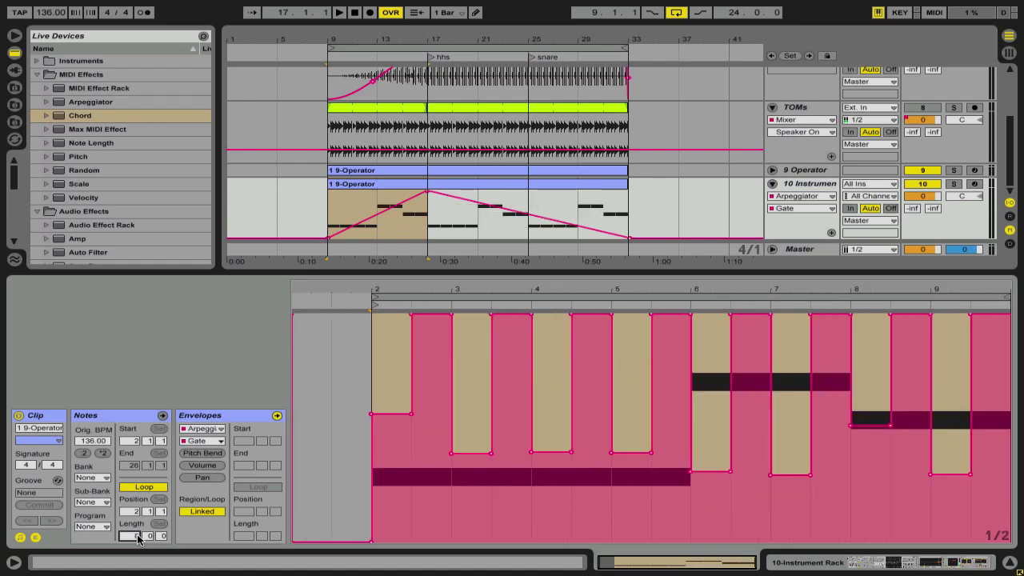
Step: Audition the 8-bar looped clip modulation from bar 9, and unfold the 9 Operator track with its Track Volume automation shown
{"action": "key", "text": "space"}
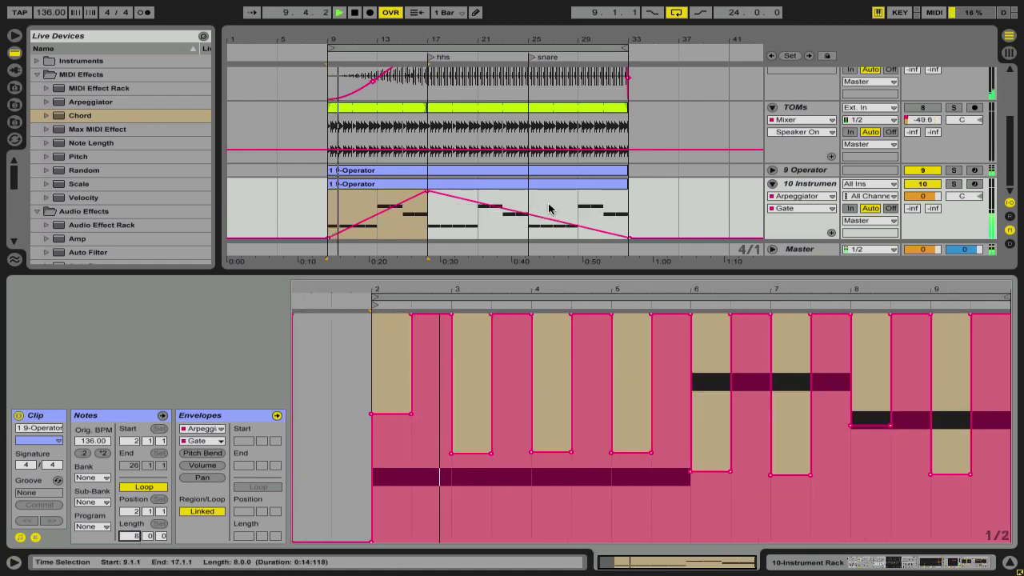
{"action": "left_click", "coordinate": [466, 217]}
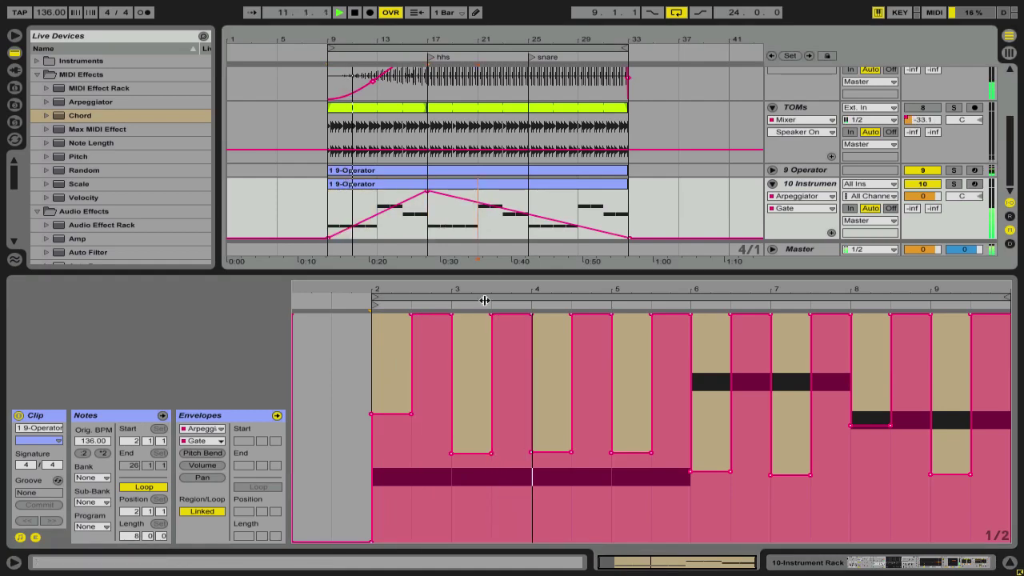
{"action": "left_click", "coordinate": [772, 170]}
{"action": "scroll", "coordinate": [750, 154], "scroll_direction": "down", "scroll_amount": 2}
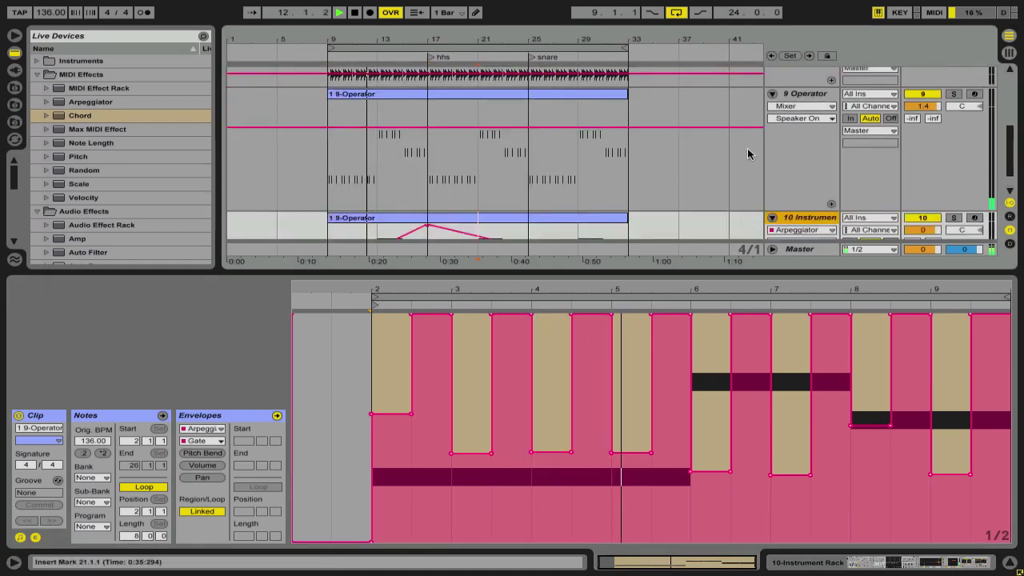
{"action": "left_click", "coordinate": [929, 107]}
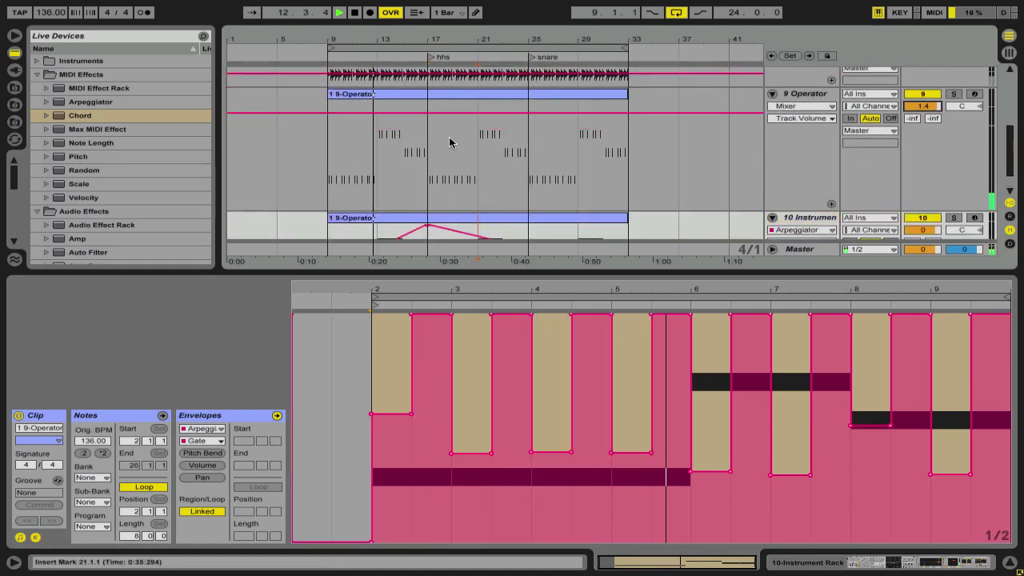
Step: Shape 9 Operator's Track Volume automation to rise from about -6 dB at bar 9 to 1.4 dB at bar 17
{"action": "left_click", "coordinate": [361, 146]}
{"action": "key", "text": "super+b"}
{"action": "left_click", "coordinate": [381, 137]}
{"action": "key", "text": "super+b"}
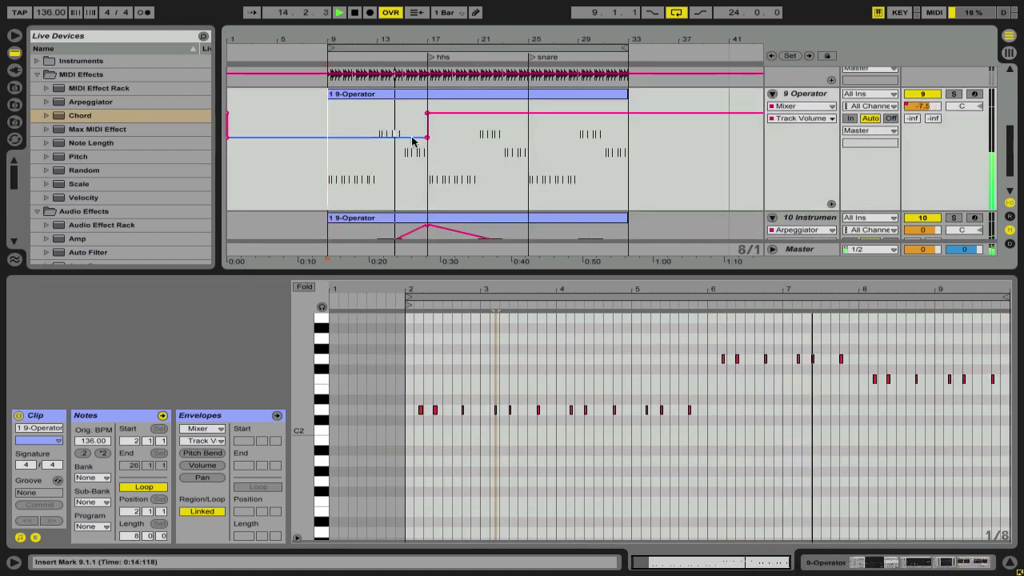
{"action": "left_click_drag", "start_coordinate": [425, 138], "coordinate": [328, 135]}
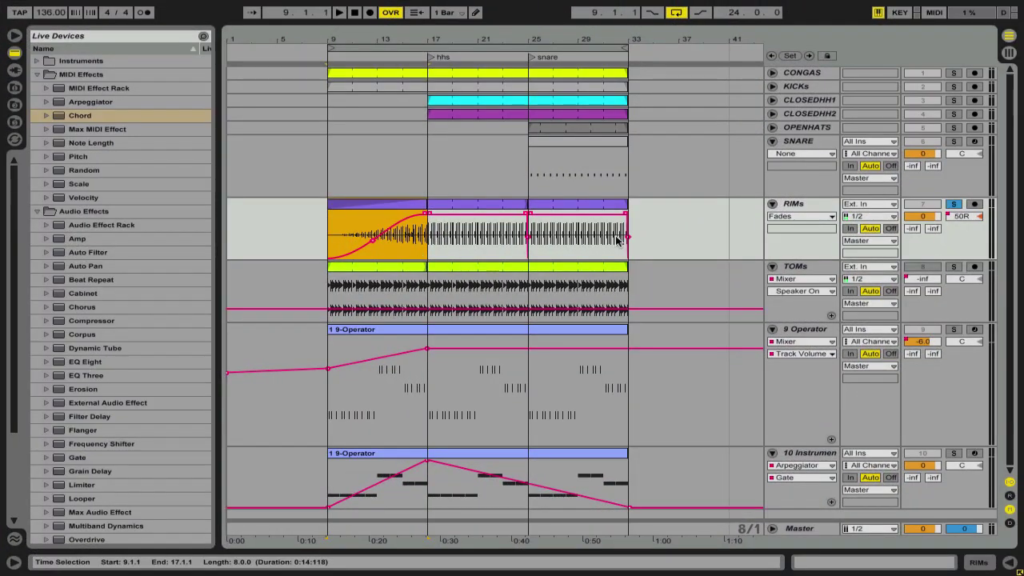
Step: Show the fades on the TOMs track and add a fade-in to its first clip spanning bar 9 to bar 17
{"action": "left_click", "coordinate": [370, 289]}
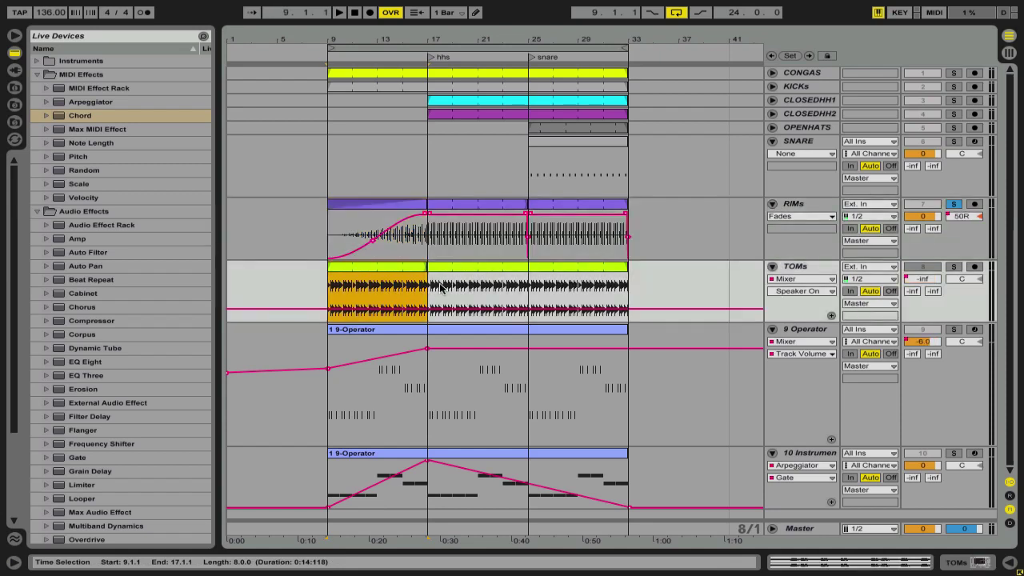
{"action": "key", "text": "ctrl+j"}
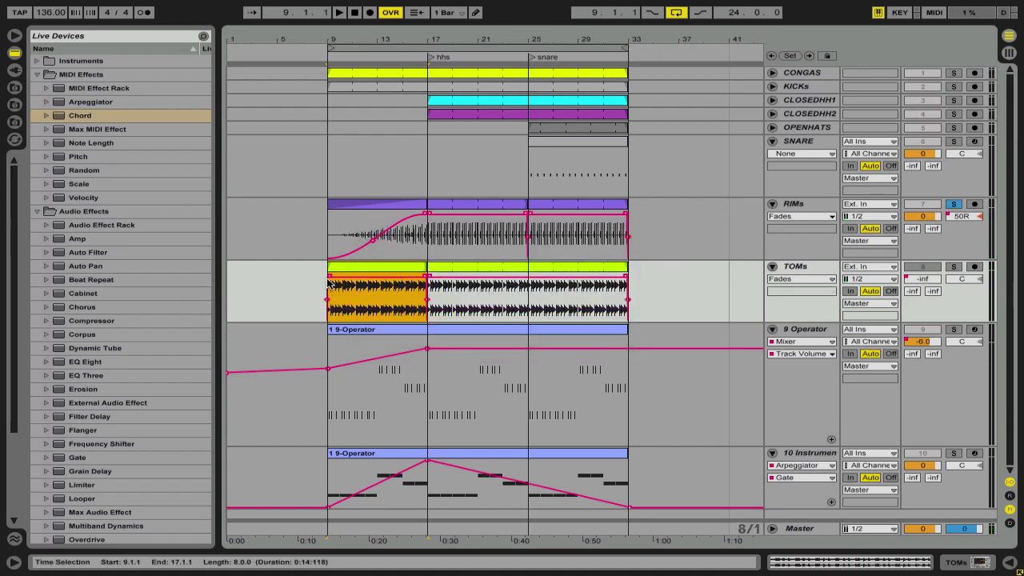
{"action": "left_click_drag", "start_coordinate": [328, 284], "coordinate": [427, 278]}
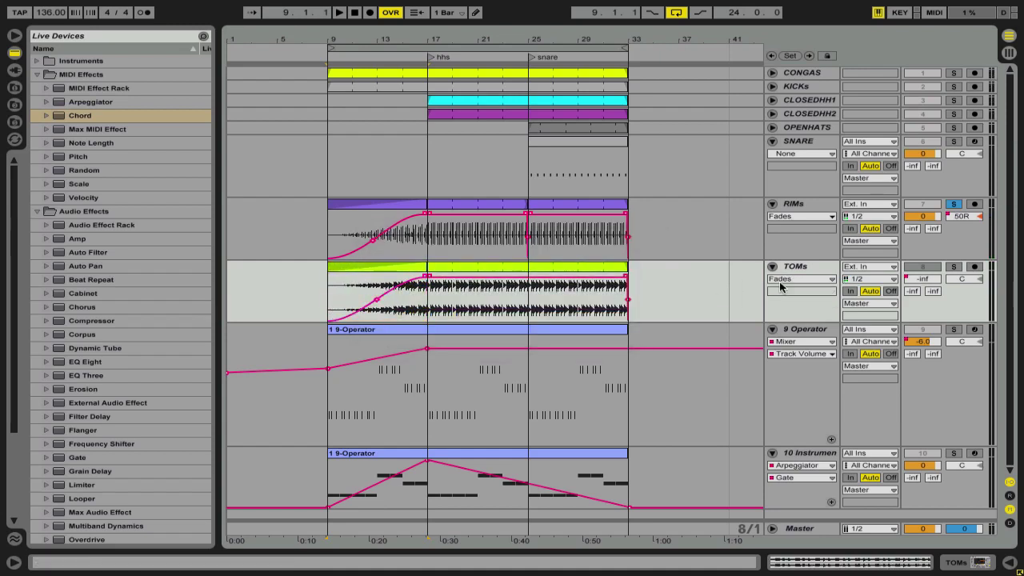
Step: Display the TOMs Track Volume automation, select the first clip and audition the track soloed from bar 9
{"action": "left_click", "coordinate": [922, 279]}
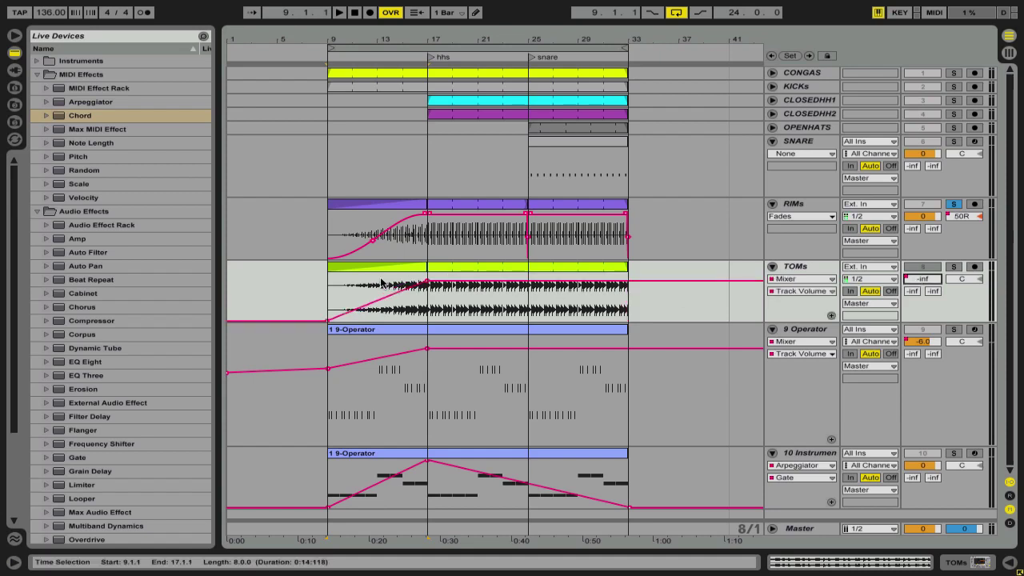
{"action": "left_click", "coordinate": [410, 288]}
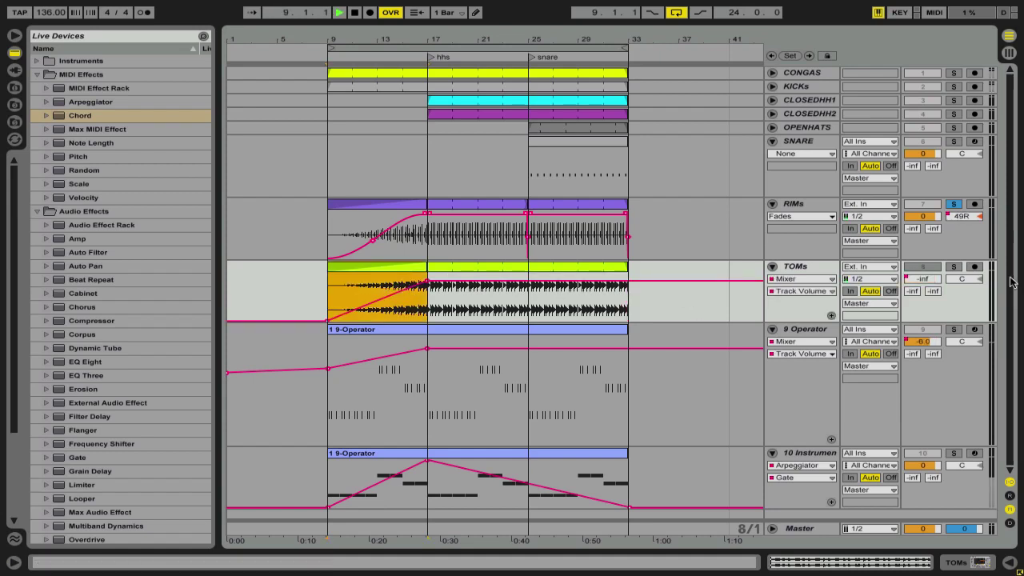
{"action": "left_click", "coordinate": [952, 268]}
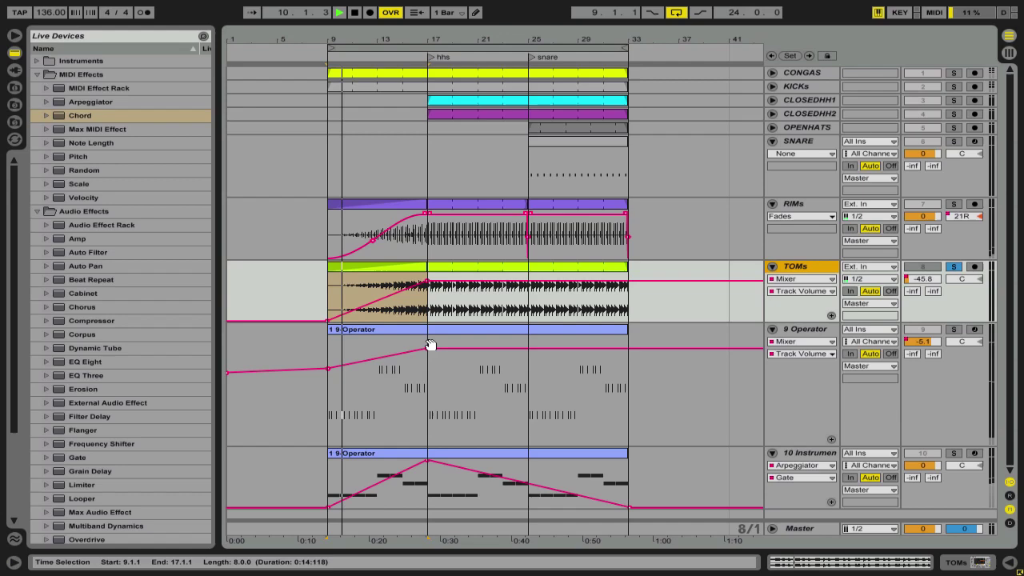
Step: Open 9 Operator's devices, display Operator's Filter Freq automation and solo the track alongside TOMs
{"action": "left_click", "coordinate": [328, 370]}
{"action": "double_click", "coordinate": [811, 331]}
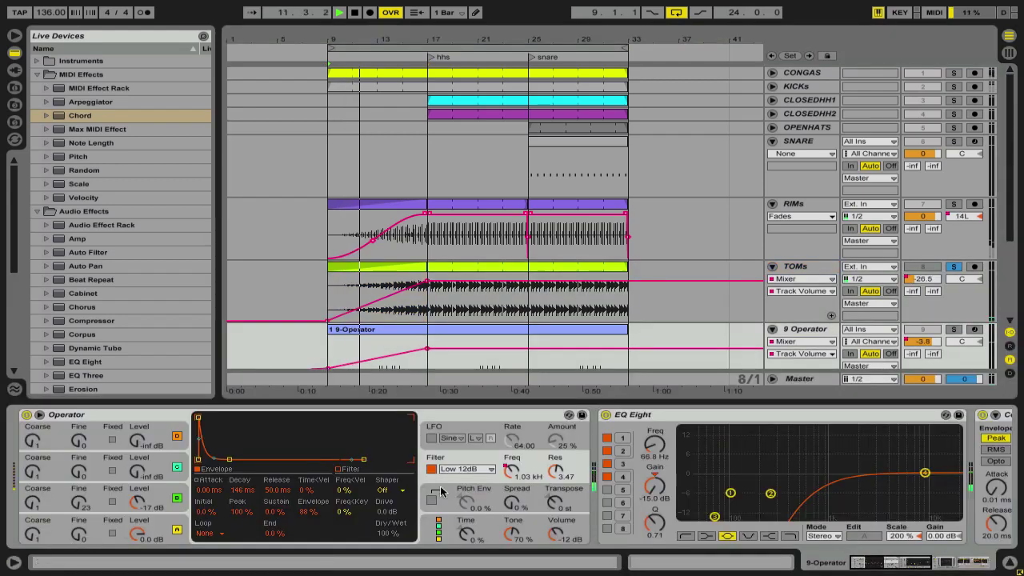
{"action": "left_click", "coordinate": [512, 470]}
{"action": "left_click_drag", "start_coordinate": [514, 336], "coordinate": [523, 250]}
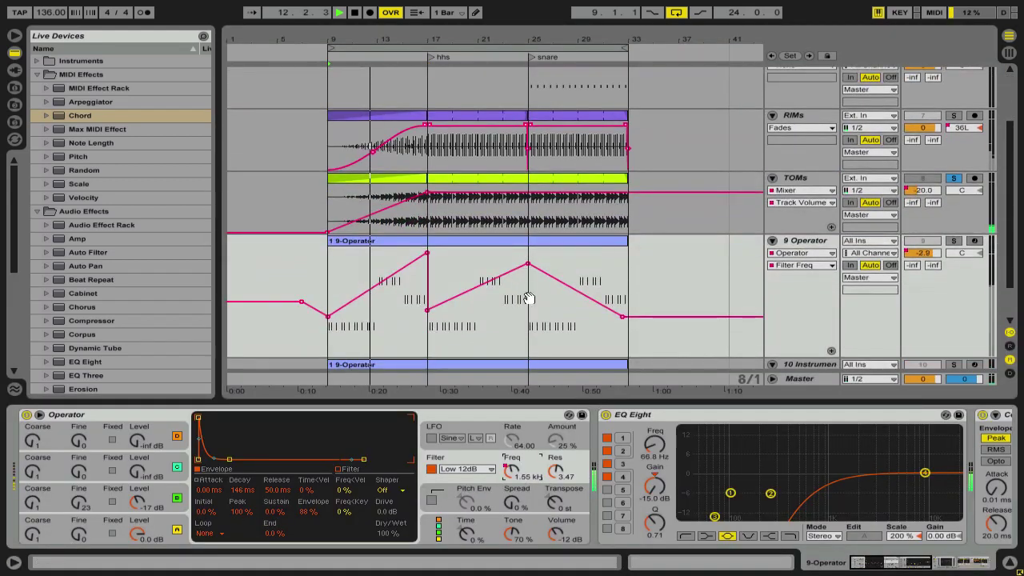
{"action": "left_click", "coordinate": [953, 242], "text": "super"}
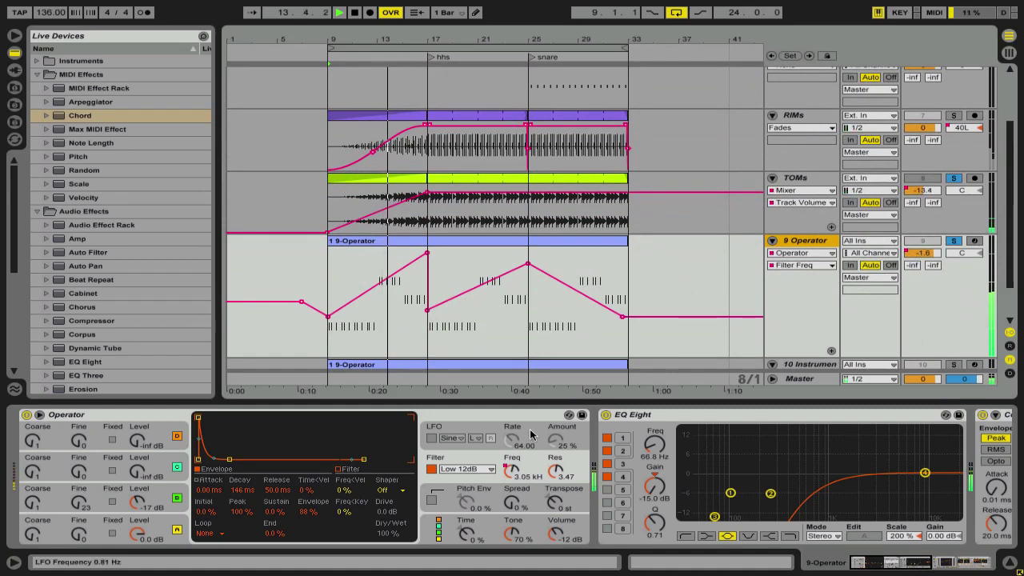
Step: Show Filter Res automation in a new lane, rising from 3.47 at bar 9 to about 10 near bar 17 and returning to 3.47 at bar 25
{"action": "right_click", "coordinate": [556, 472]}
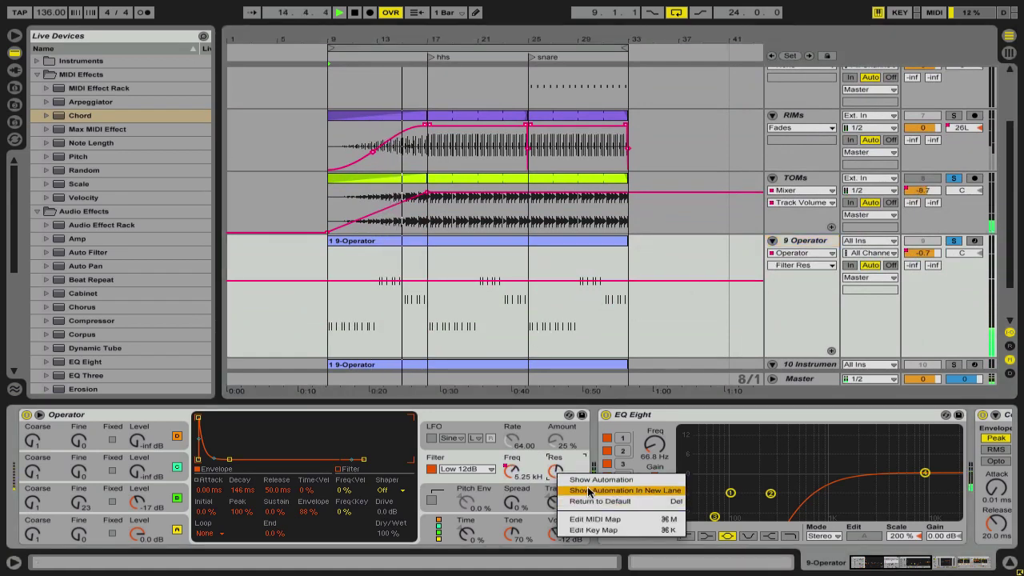
{"action": "left_click", "coordinate": [596, 490]}
{"action": "left_click_drag", "start_coordinate": [404, 227], "coordinate": [430, 225]}
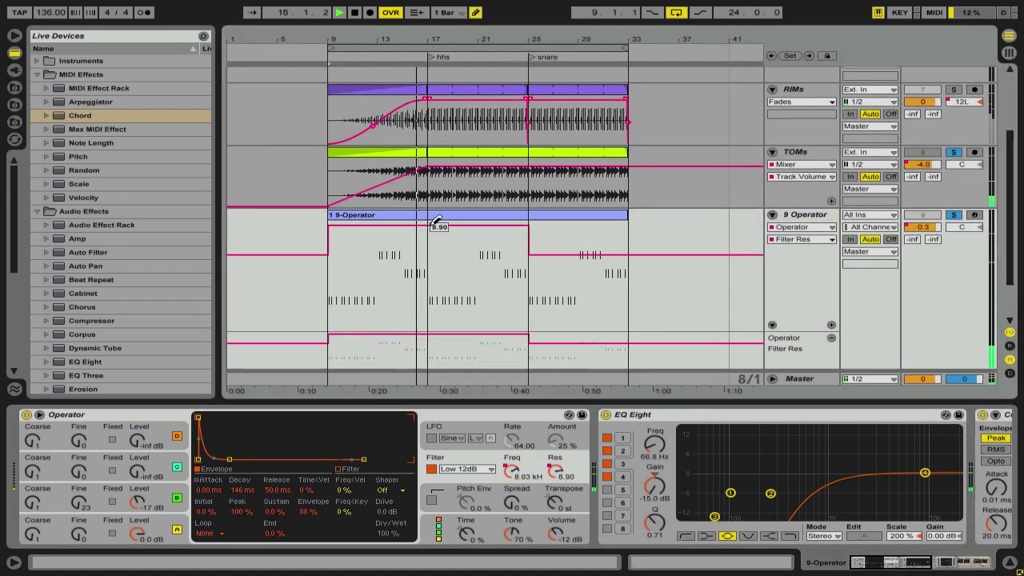
{"action": "key", "text": "super+b"}
{"action": "left_click_drag", "start_coordinate": [328, 225], "coordinate": [423, 221]}
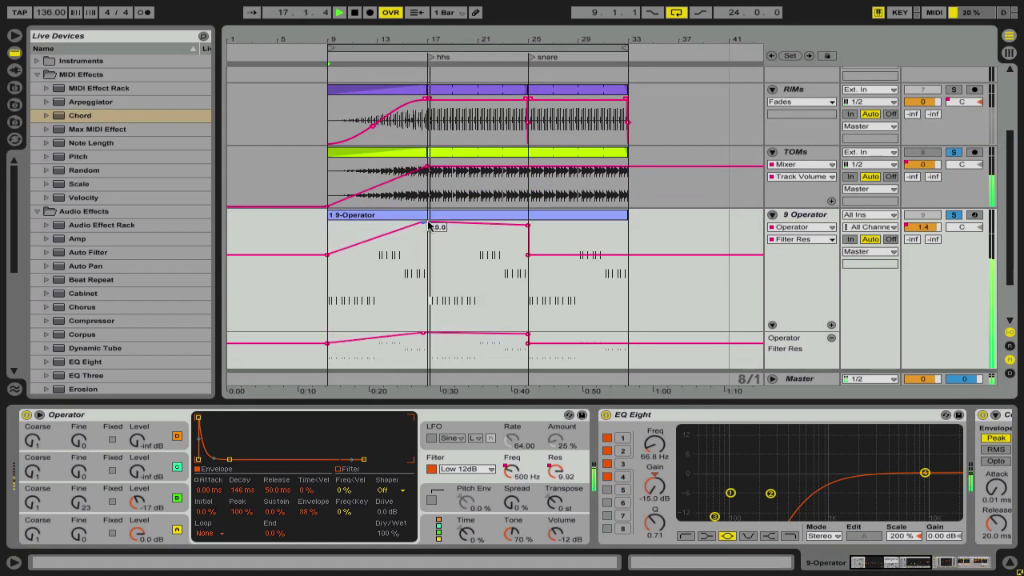
{"action": "left_click", "coordinate": [528, 226]}
Step: Switch 9 Operator's Compressor model to FF1, fold the track and stop playback
{"action": "scroll", "coordinate": [462, 445], "scroll_direction": "right", "scroll_amount": 7}
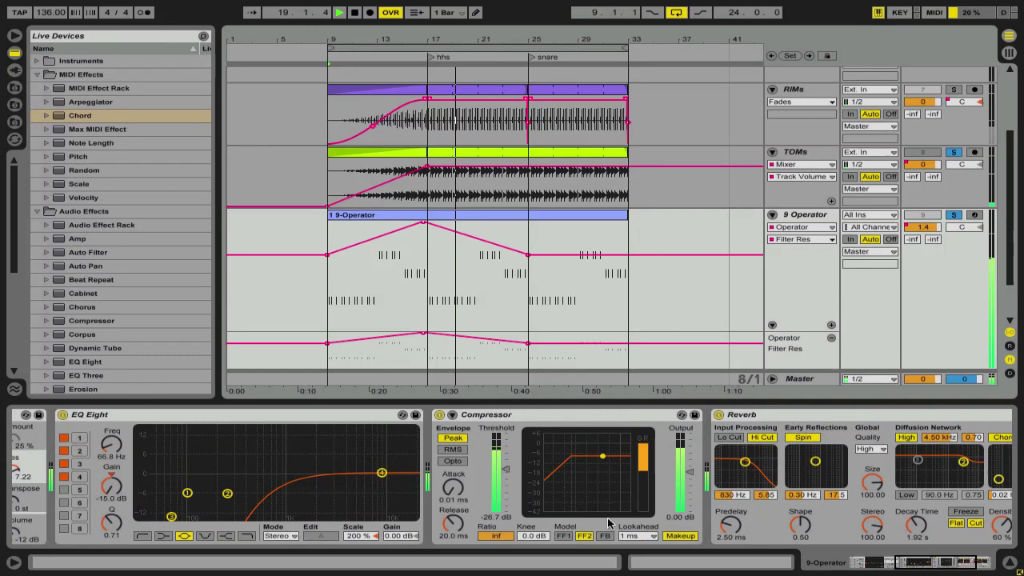
{"action": "left_click", "coordinate": [563, 536]}
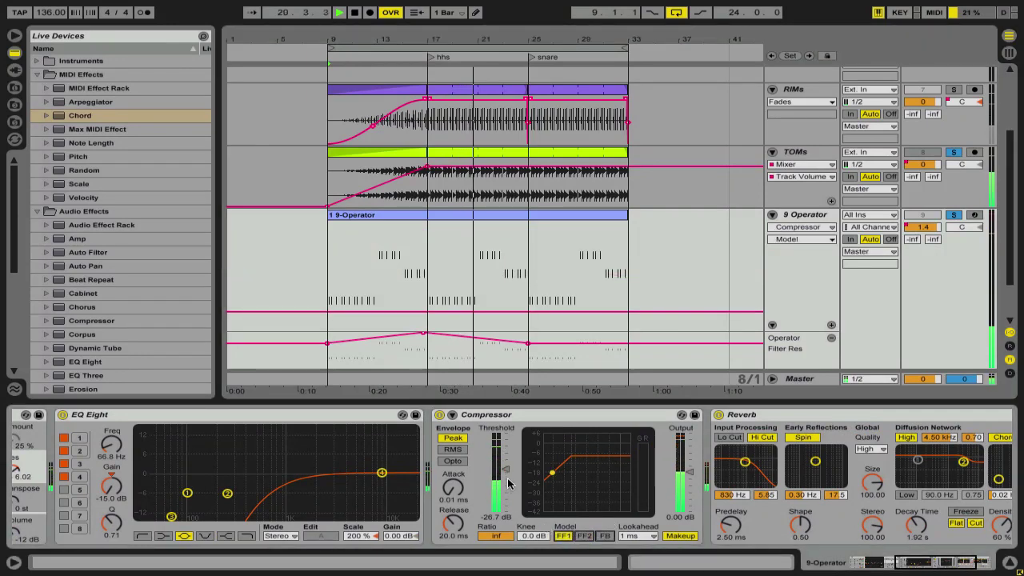
{"action": "scroll", "coordinate": [521, 252], "scroll_direction": "up", "scroll_amount": 1}
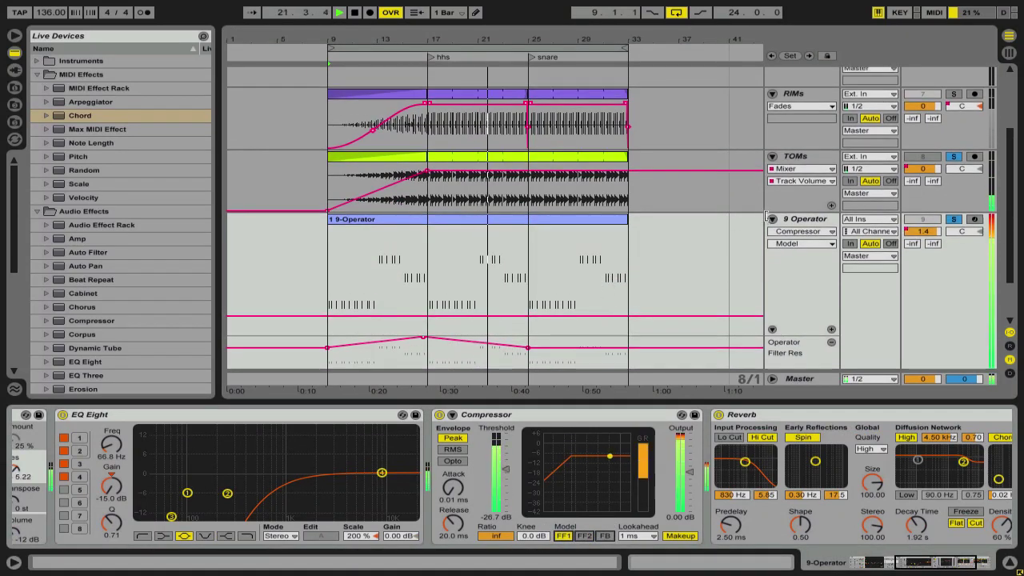
{"action": "left_click", "coordinate": [772, 219]}
{"action": "key", "text": "space"}
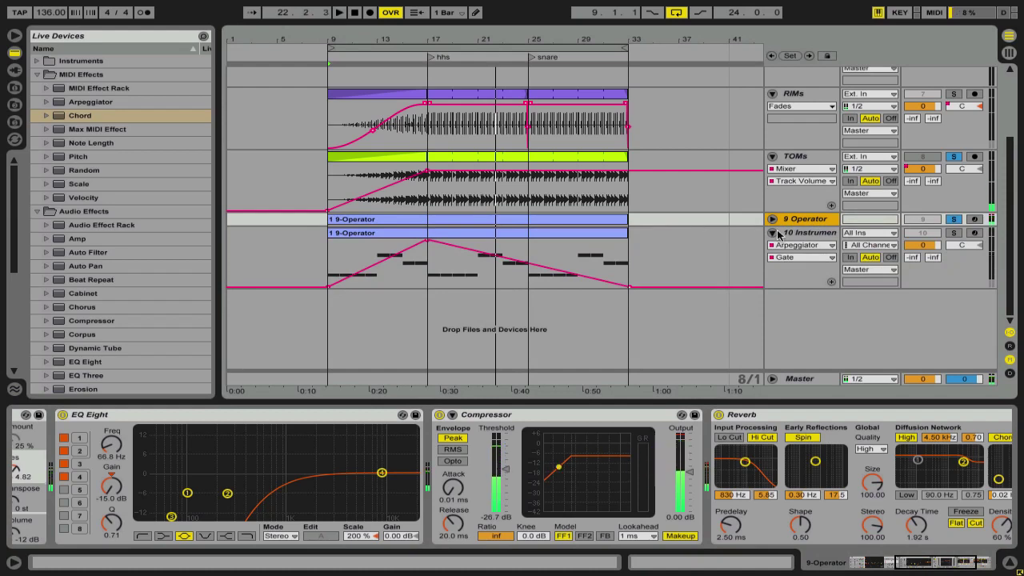
Step: Open the 10-Instrument Rack clip's Gate modulation and audition the track soloed from bar 9
{"action": "double_click", "coordinate": [472, 233]}
{"action": "left_click", "coordinate": [333, 388]}
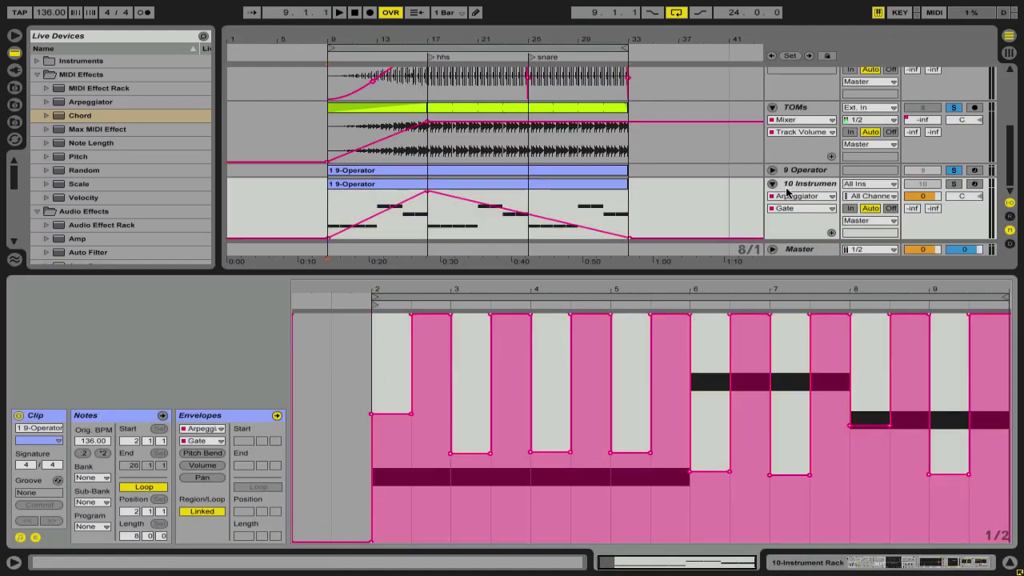
{"action": "left_click", "coordinate": [955, 185]}
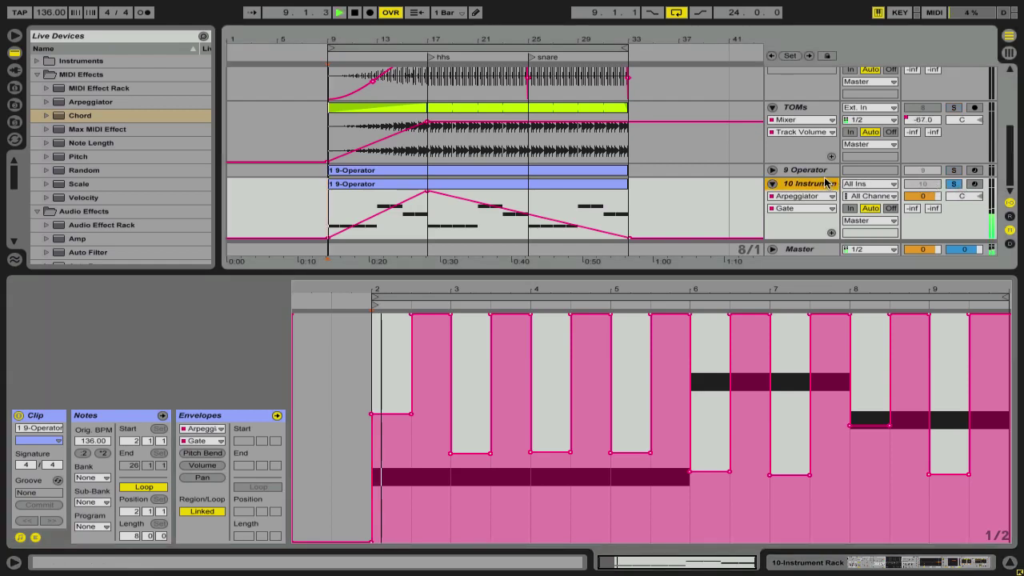